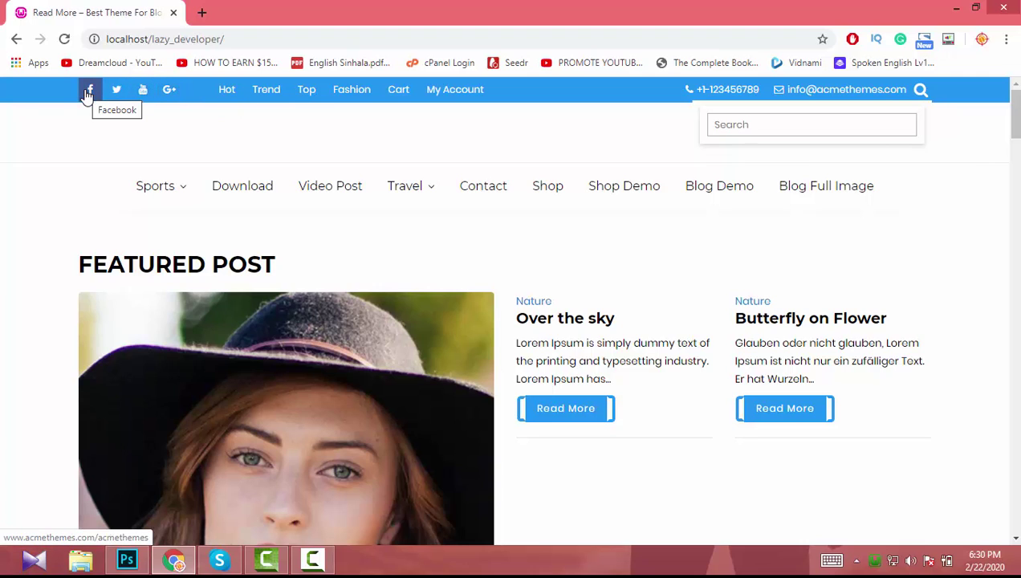
Open the WordPress admin address wp-admin of the localhost/lazy_developer site
click(264, 41)
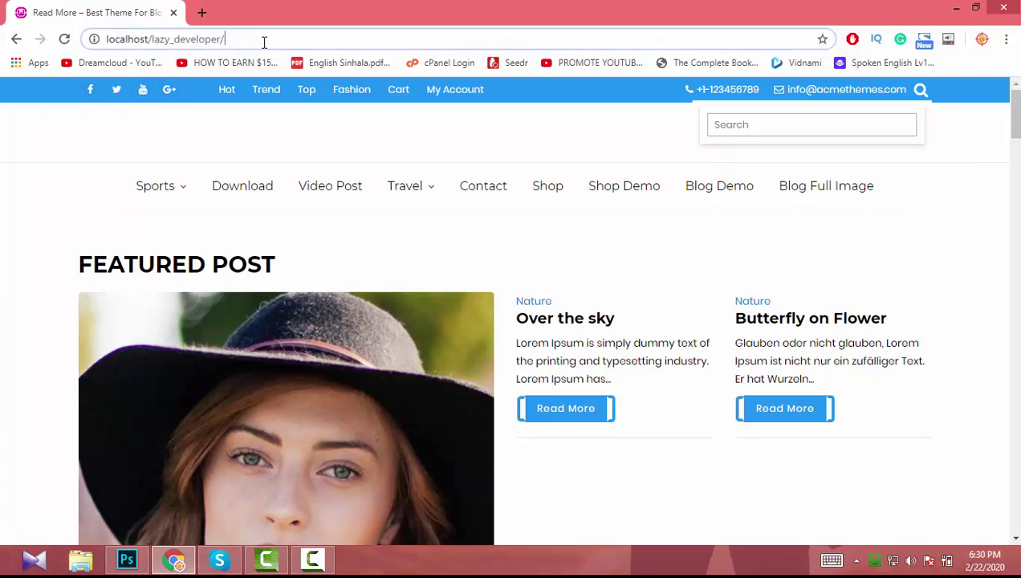
click(264, 42)
text(wp-)
key(Return)
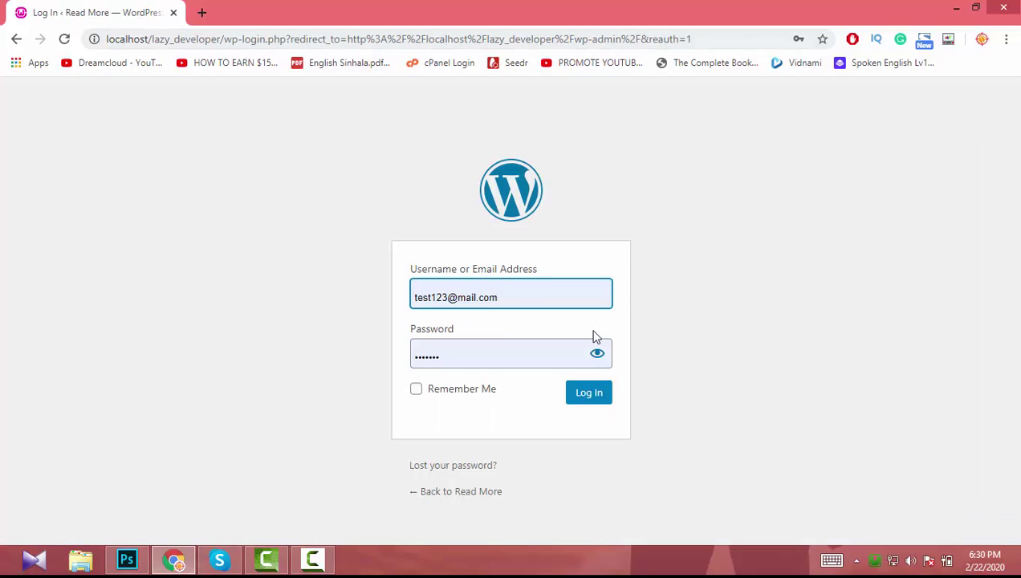
Log in to WordPress with the username admin and the account password
click(514, 299)
text(adm)
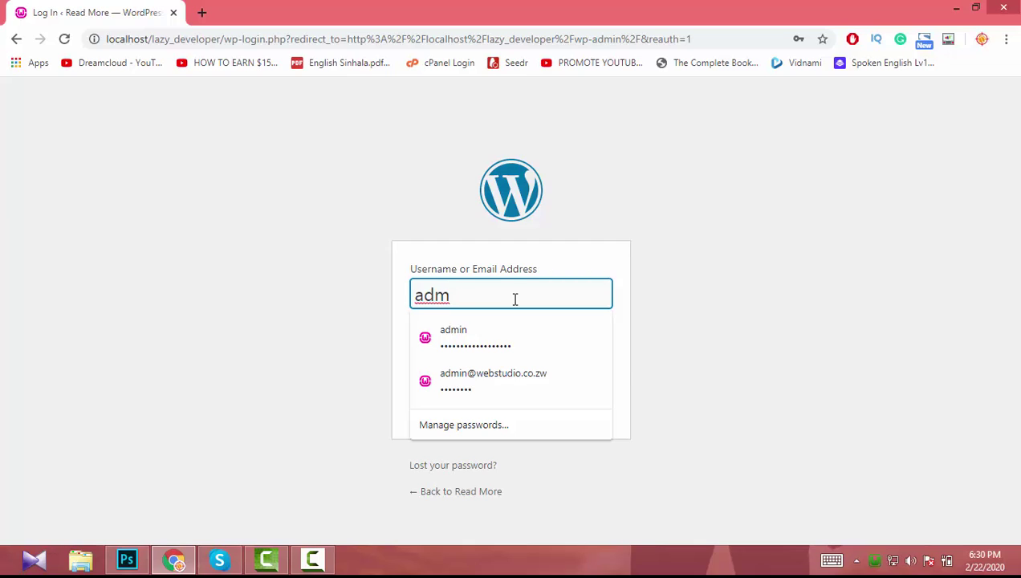
text(in)
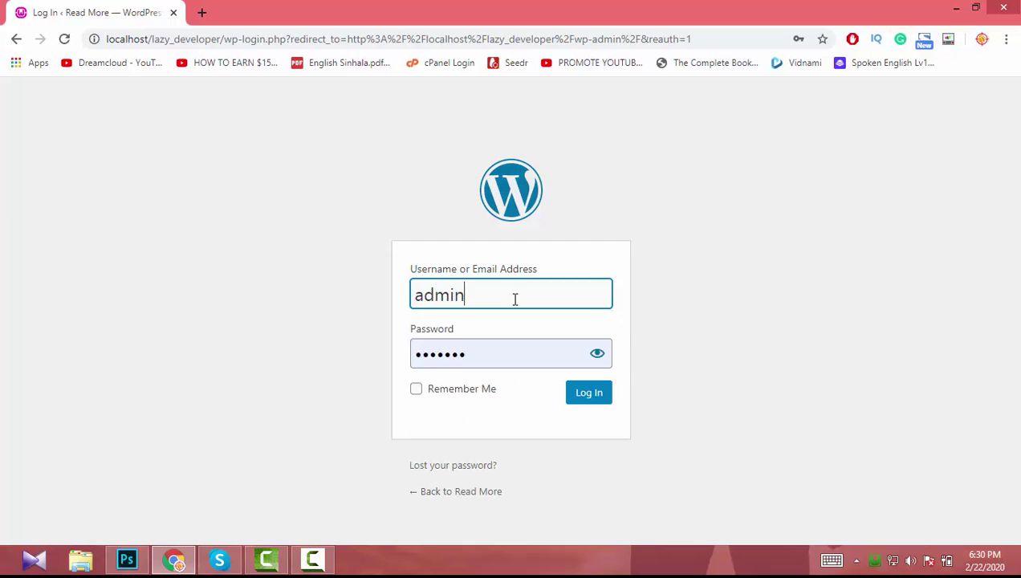
key(Tab)
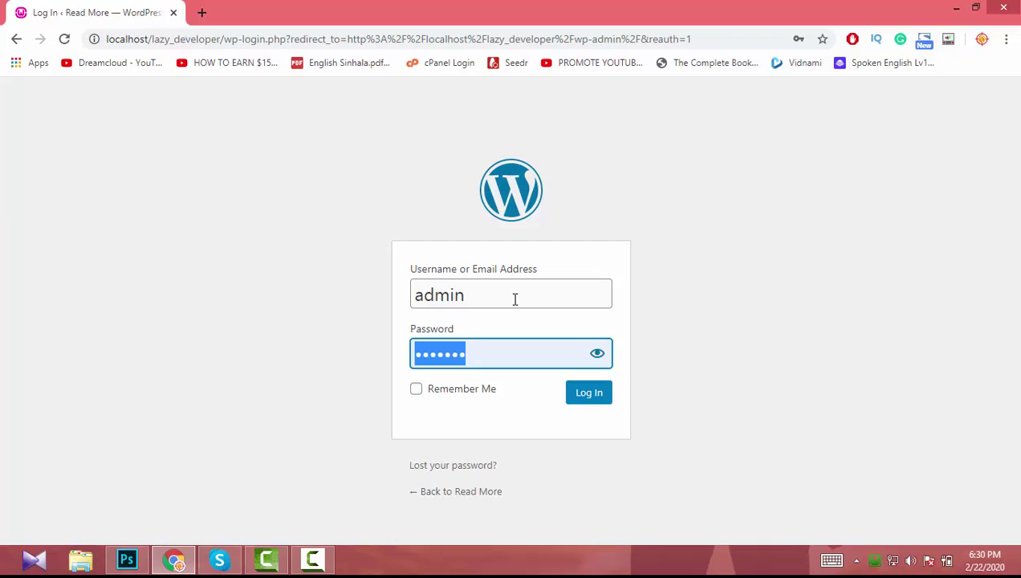
text(••)
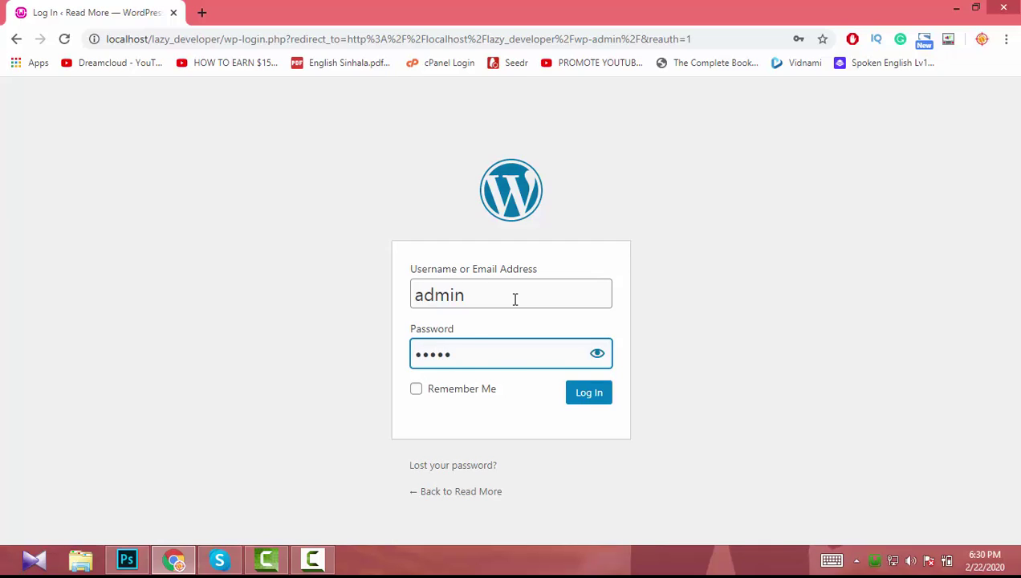
text(••••••)
key(Return)
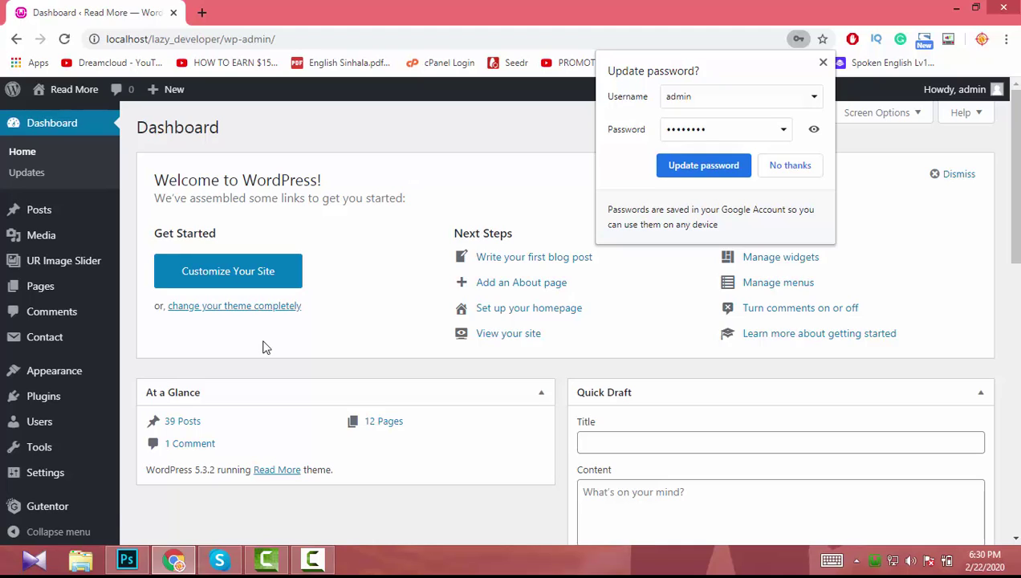
Open the Menus page under the site's appearance settings and decline the browser's offer to update the saved password
mouse_move(65, 377)
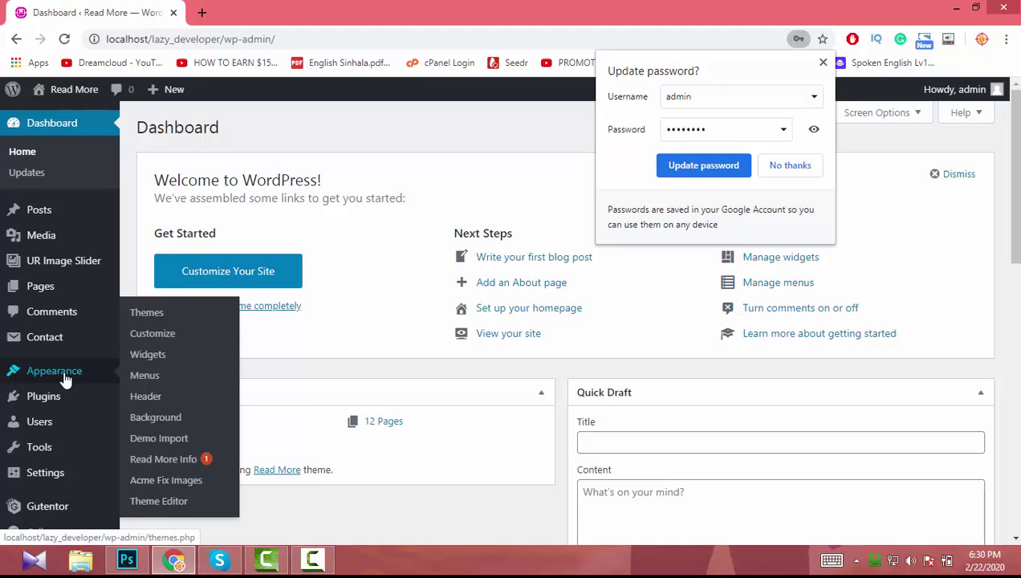
click(152, 377)
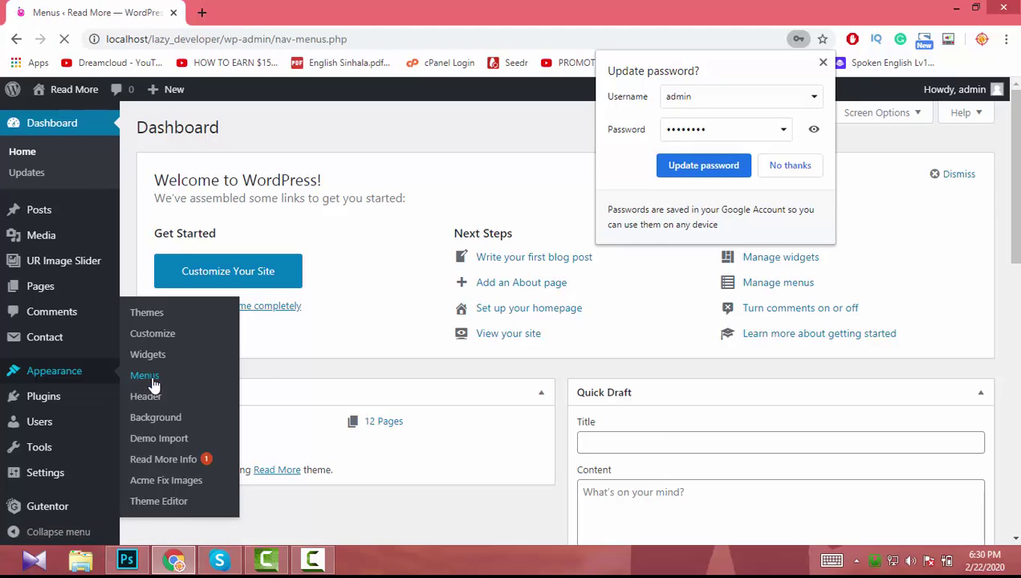
scroll(353, 272, down, 2)
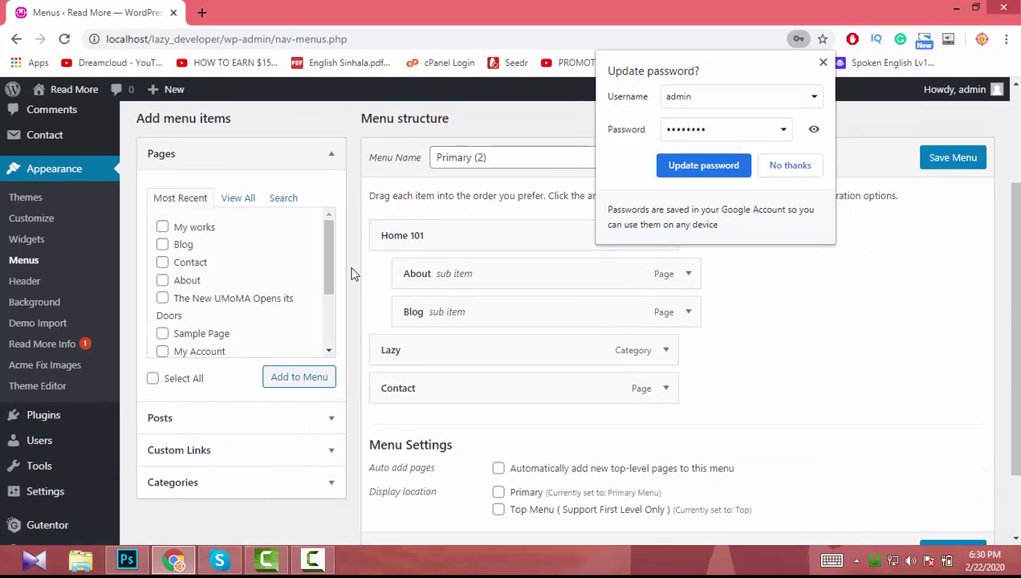
scroll(676, 266, up, 2)
click(790, 165)
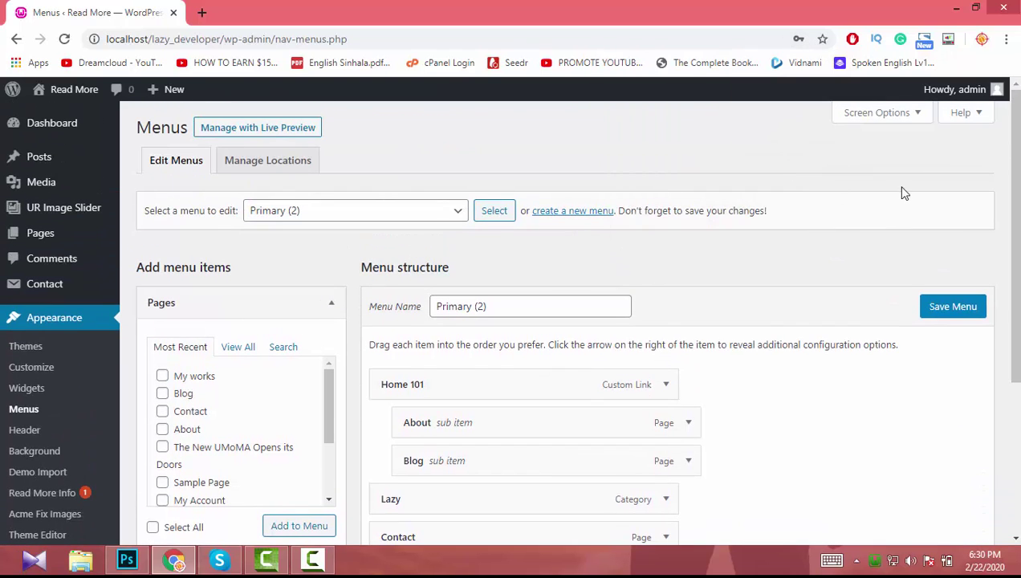
Examine the Primary (2) menu structure and the menus assigned to the theme locations, and return to menu editing
scroll(639, 323, down, 2)
scroll(637, 323, up, 2)
scroll(625, 302, down, 3)
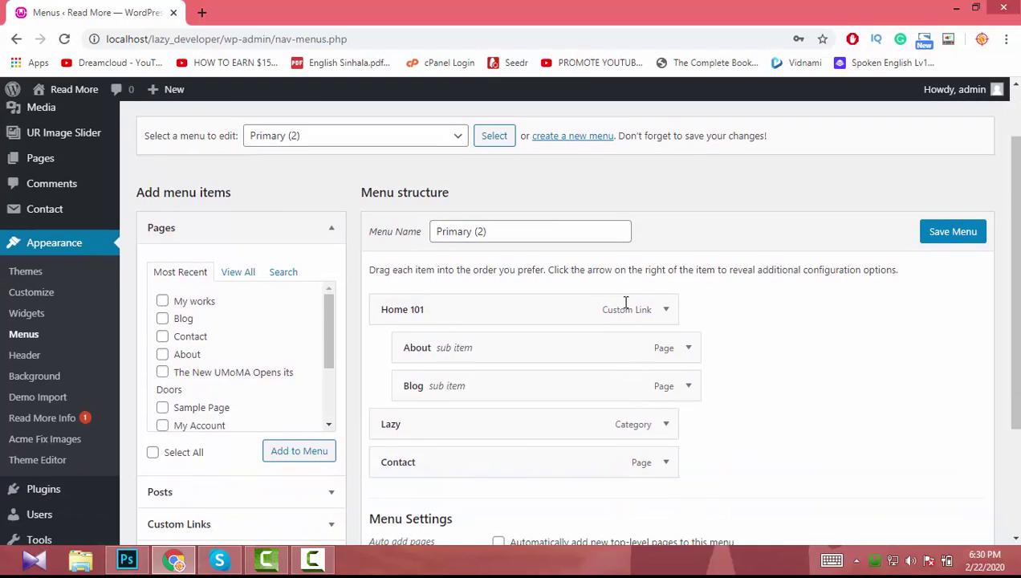
scroll(889, 464, up, 3)
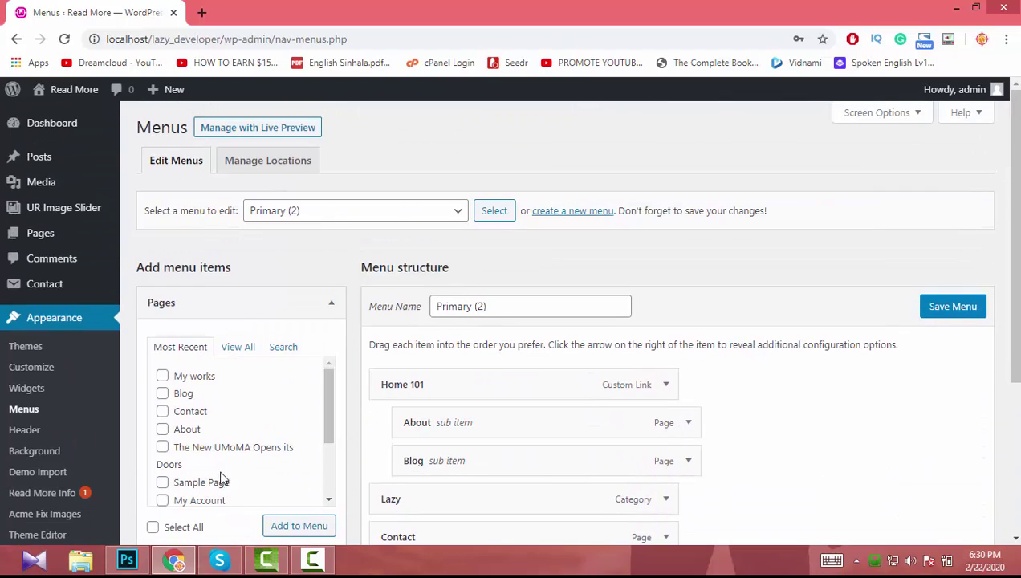
click(270, 162)
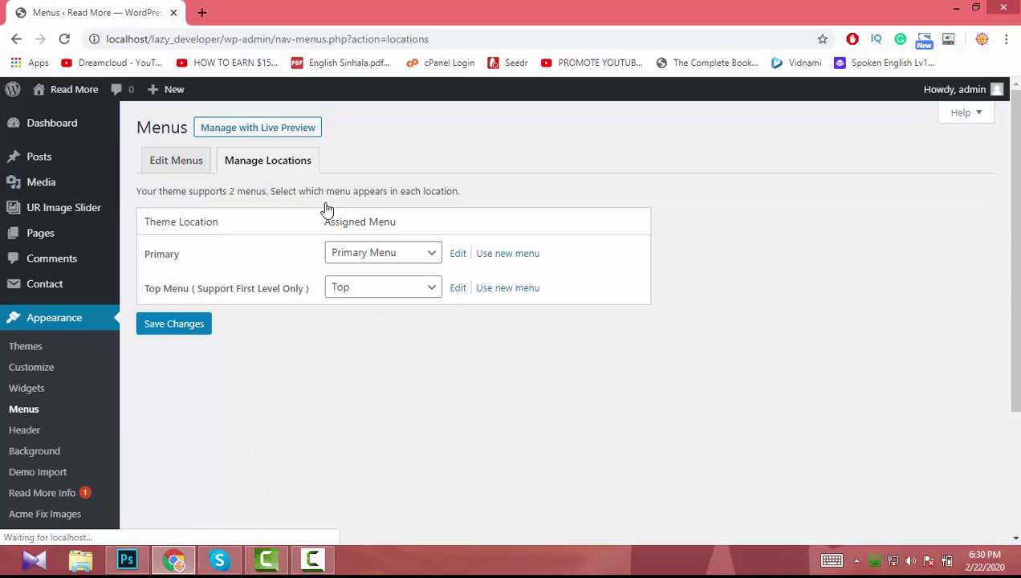
click(175, 161)
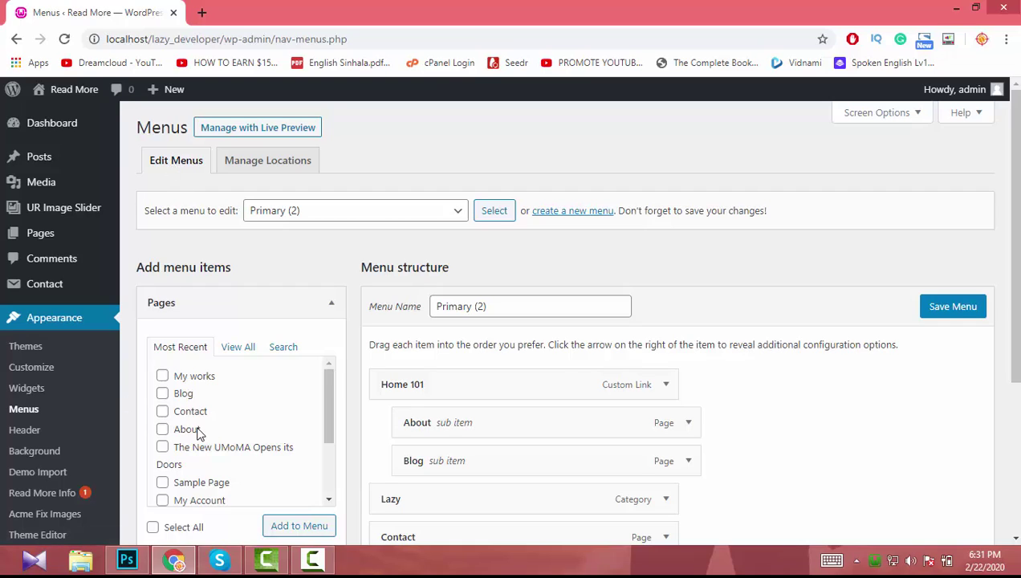
Open the Menus section of the theme customizer and look through the available menus
click(38, 377)
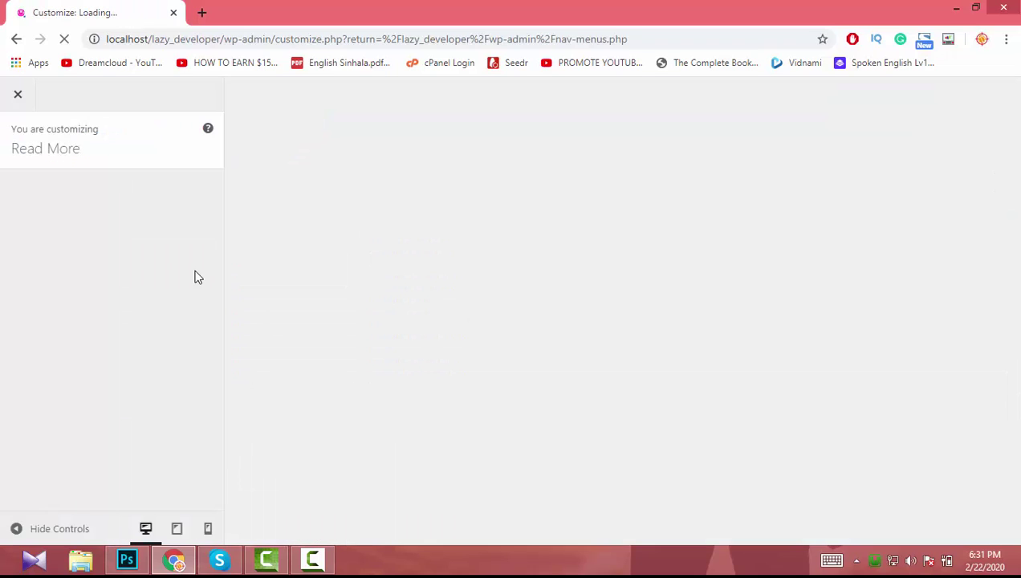
scroll(160, 317, down, 3)
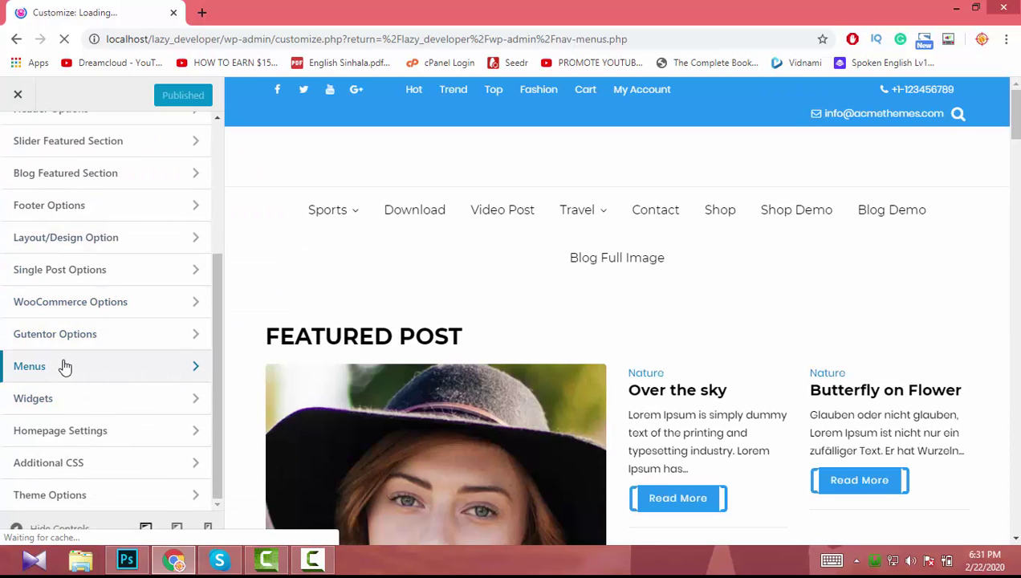
click(65, 367)
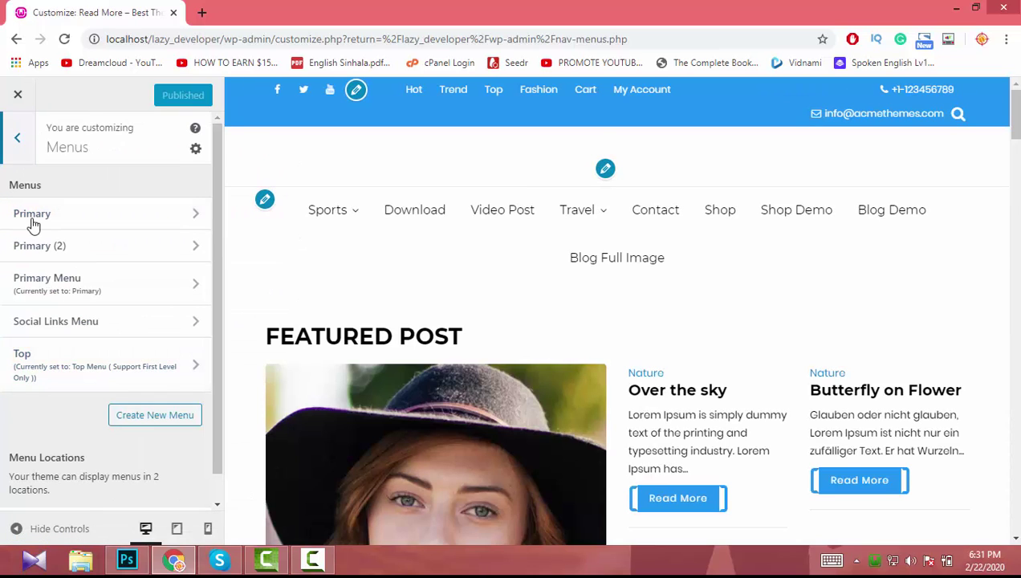
scroll(54, 399, down, 1)
scroll(55, 399, down, 1)
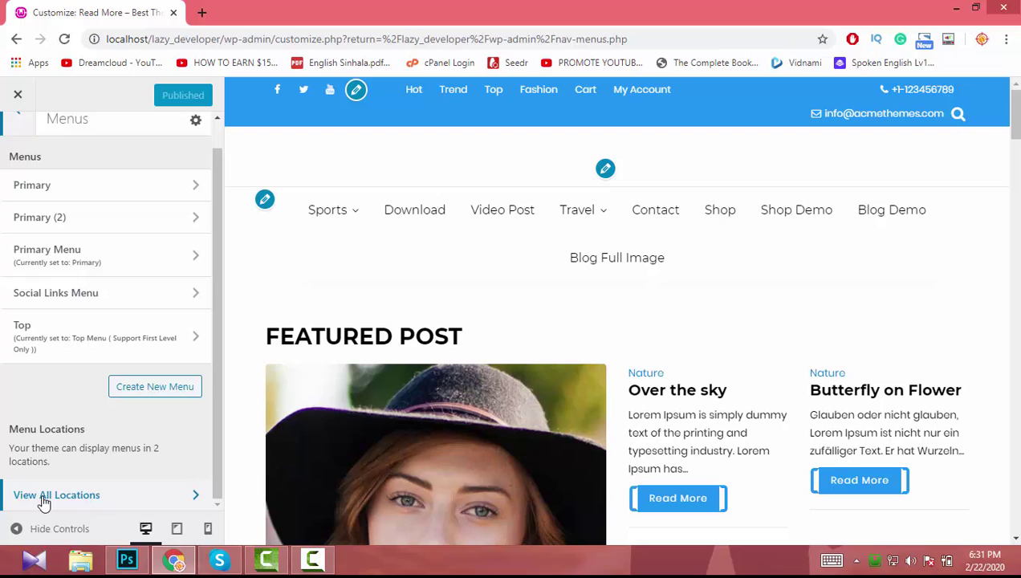
scroll(109, 405, up, 2)
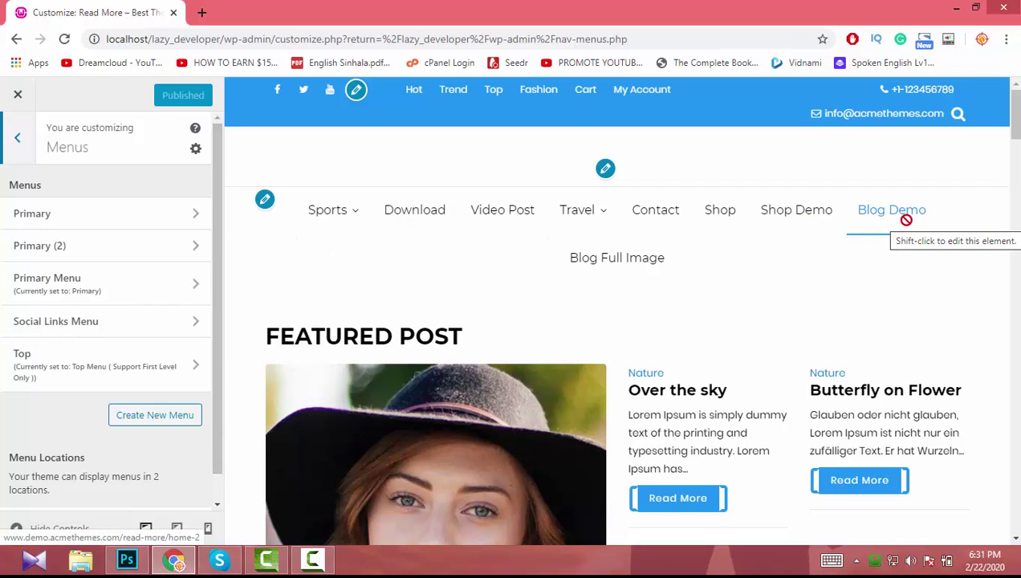
Check which menu the header's primary location uses and open Primary Menu for editing
click(264, 200)
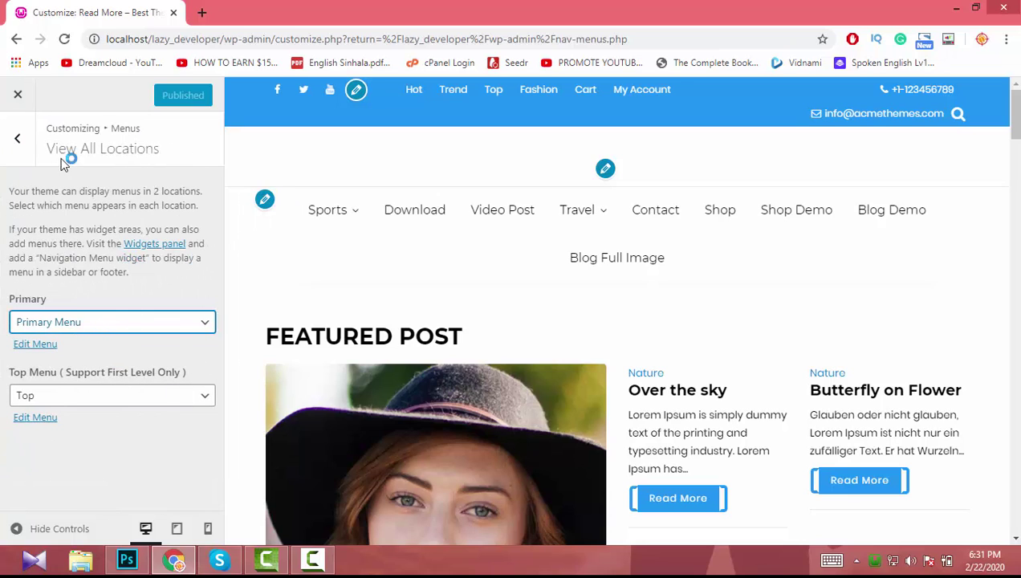
click(16, 138)
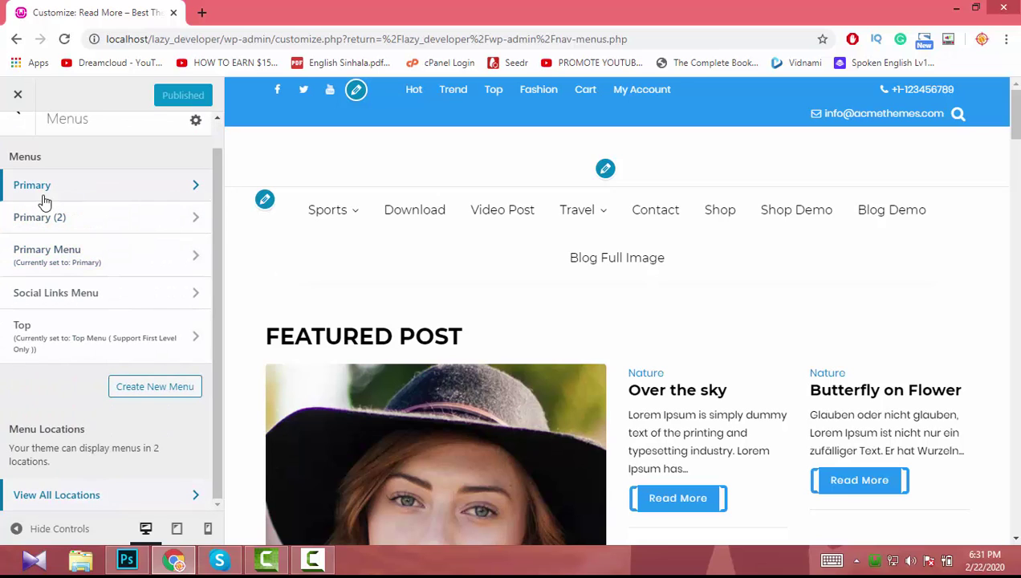
click(41, 264)
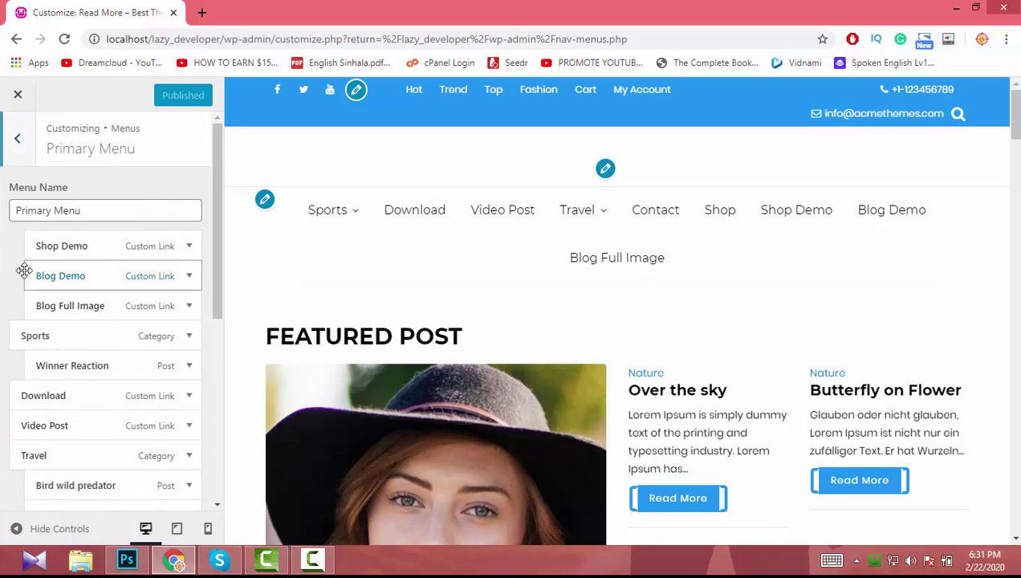
scroll(24, 270, down, 1)
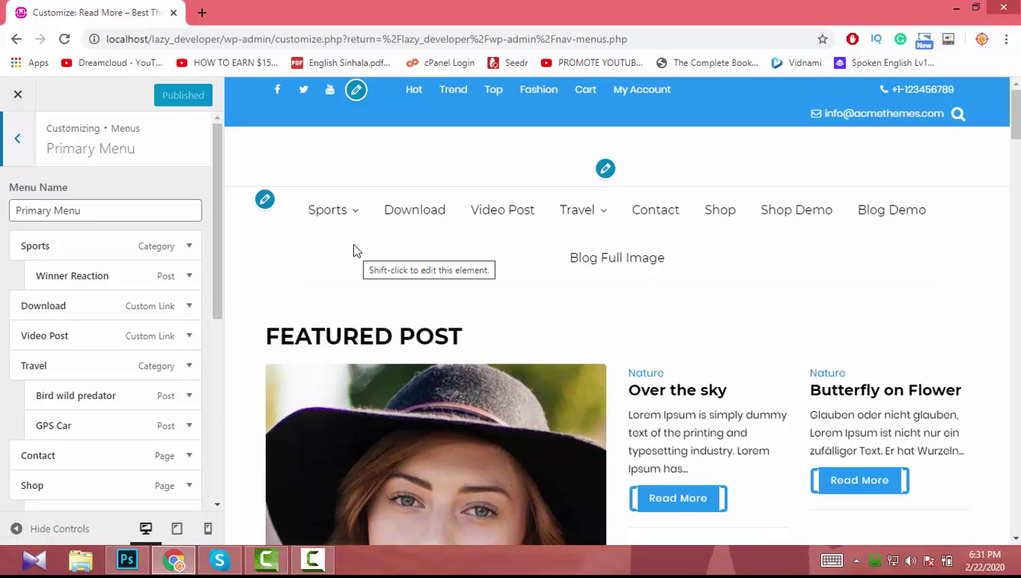
mouse_move(330, 218)
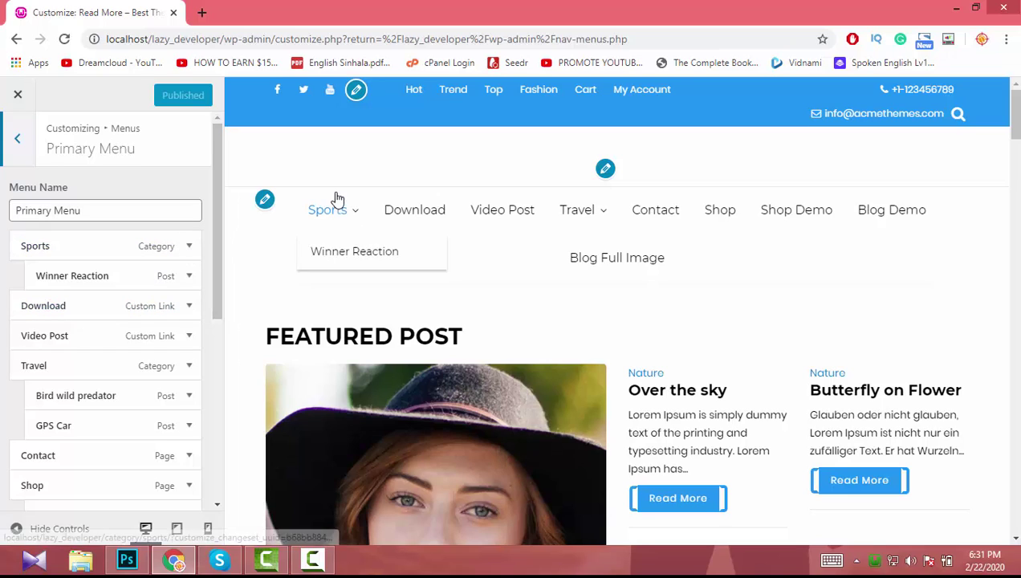
Remove the Sports category and the Winner Reaction post from Primary Menu
click(190, 247)
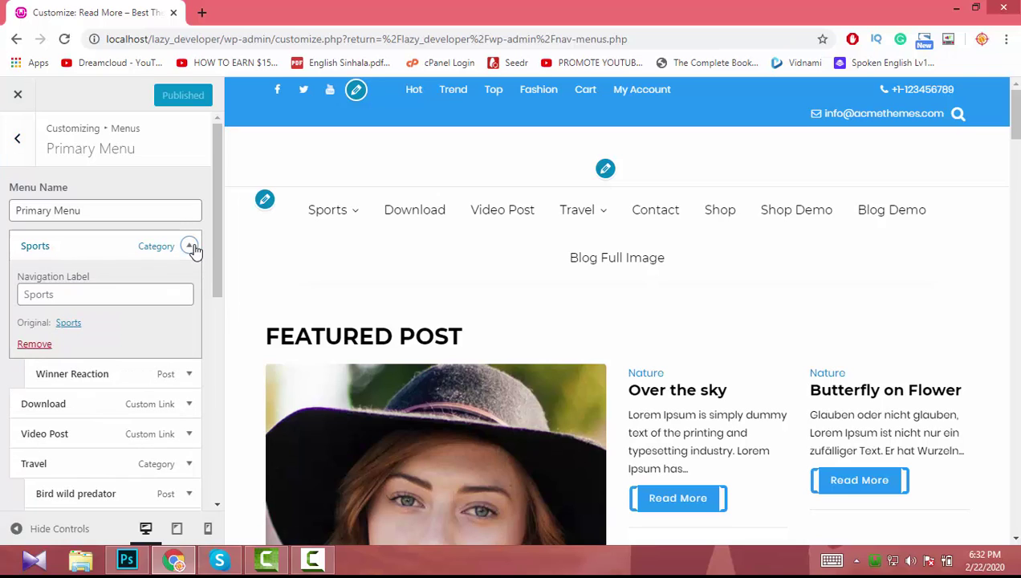
click(34, 345)
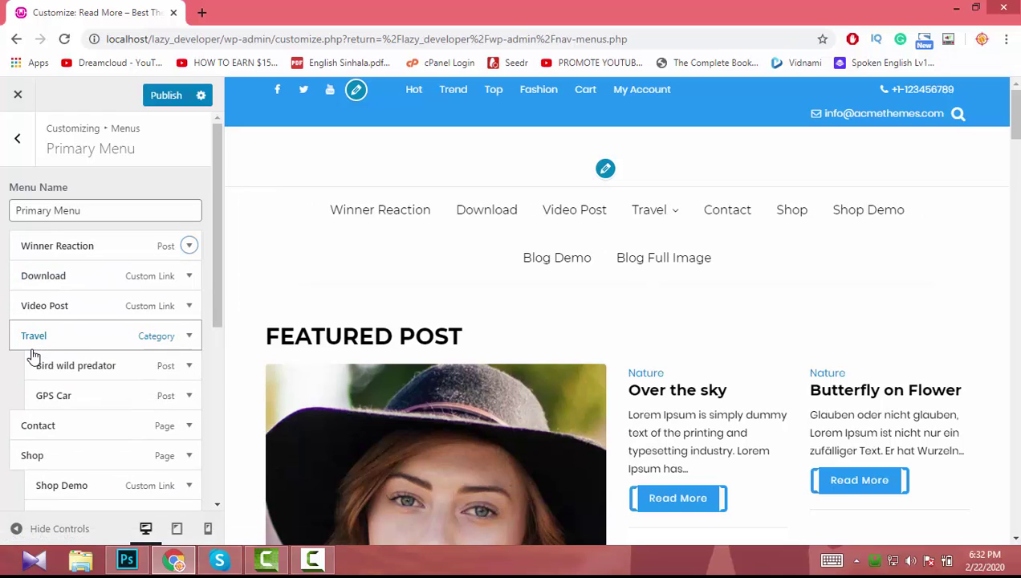
click(190, 245)
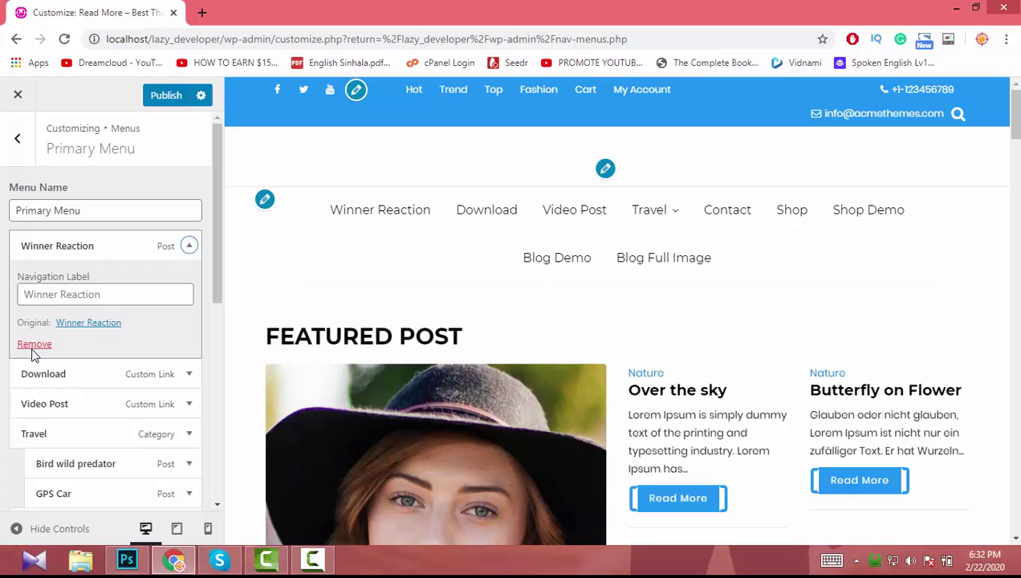
click(34, 345)
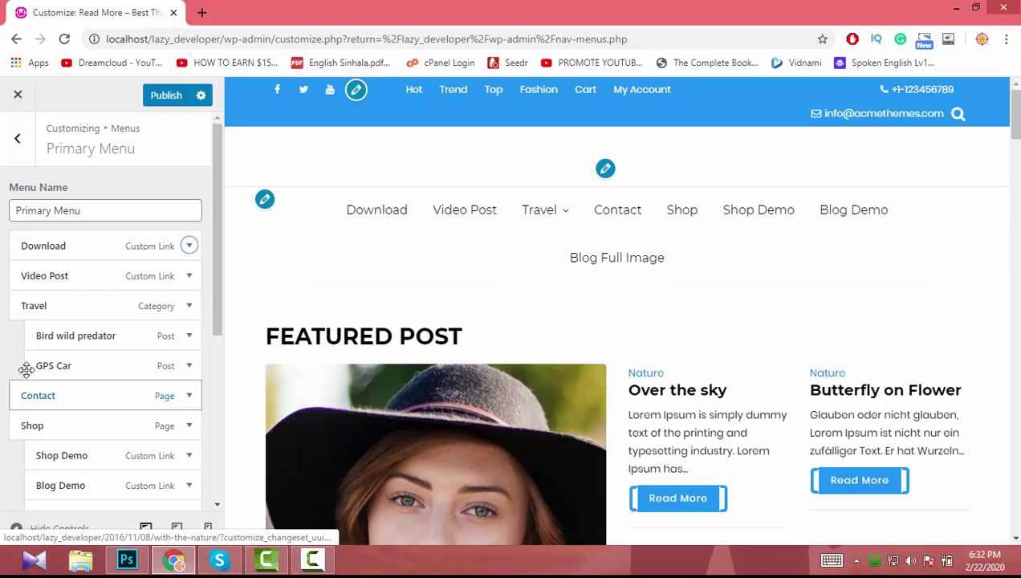
View the items that can be added to Primary Menu and publish the menu changes
scroll(64, 353, down, 4)
scroll(129, 369, up, 2)
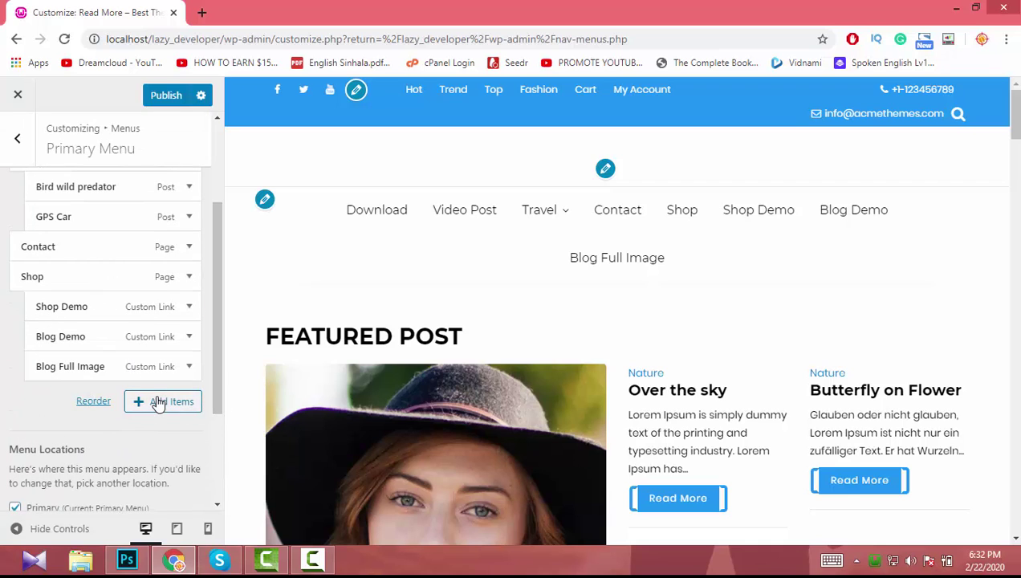
click(157, 401)
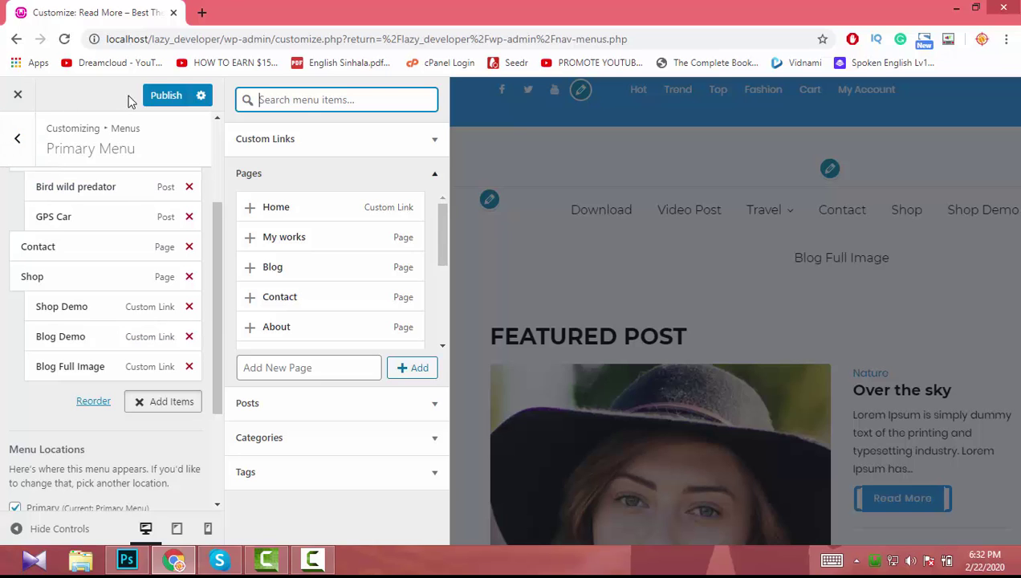
click(172, 97)
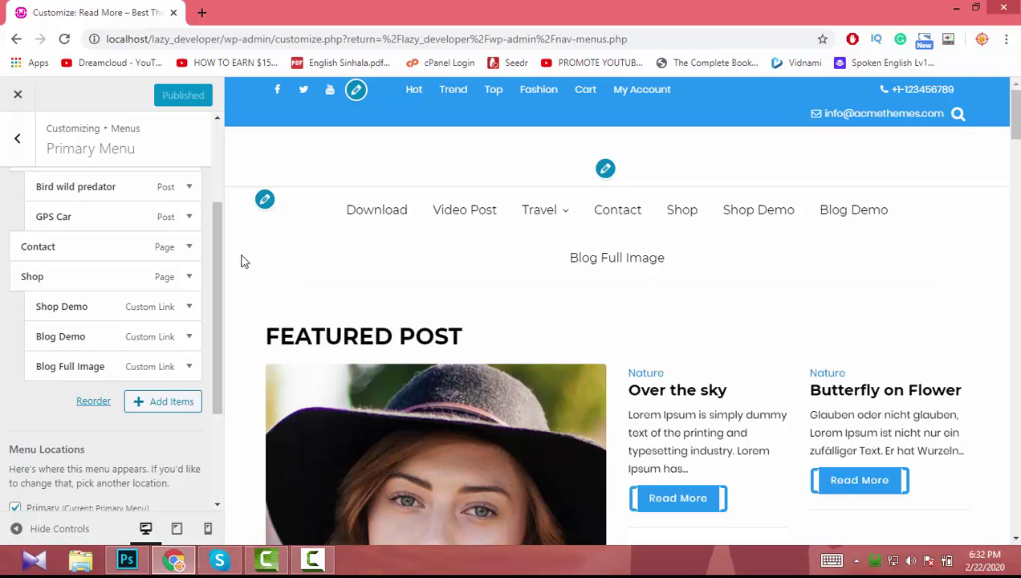
Close the customizer and look over the Primary (2) structure on the Menus page
click(24, 102)
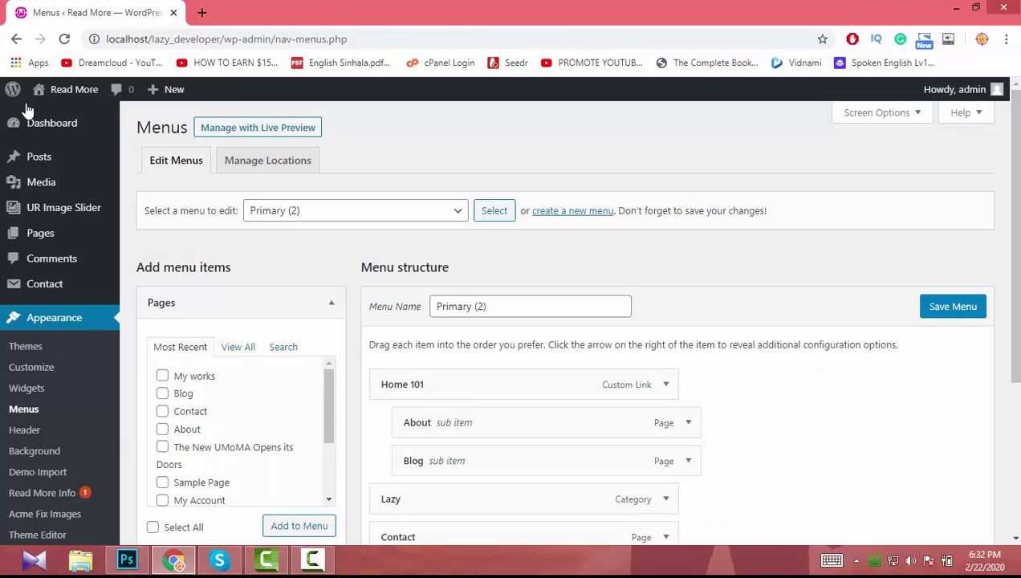
scroll(32, 377, down, 1)
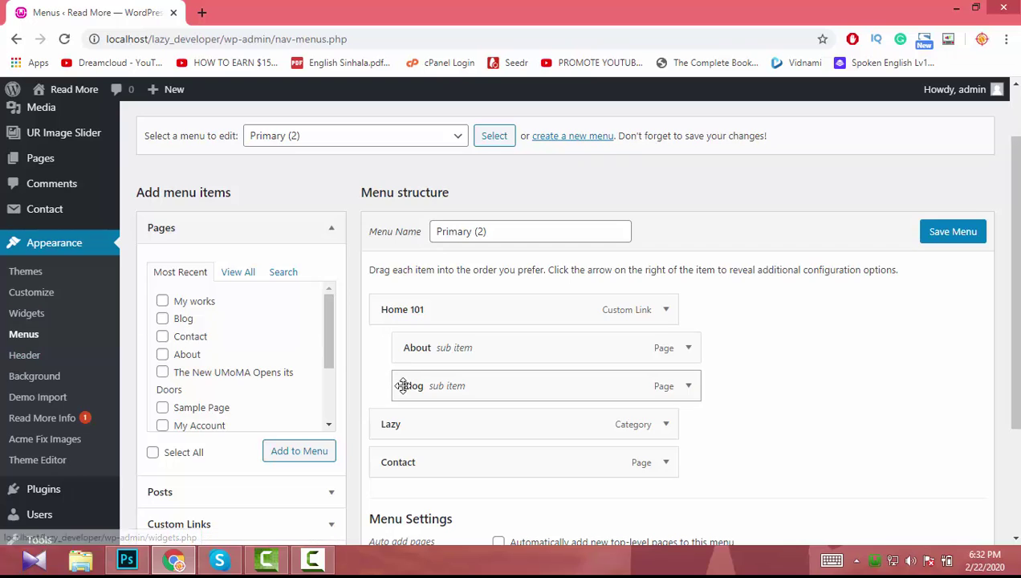
scroll(404, 385, up, 1)
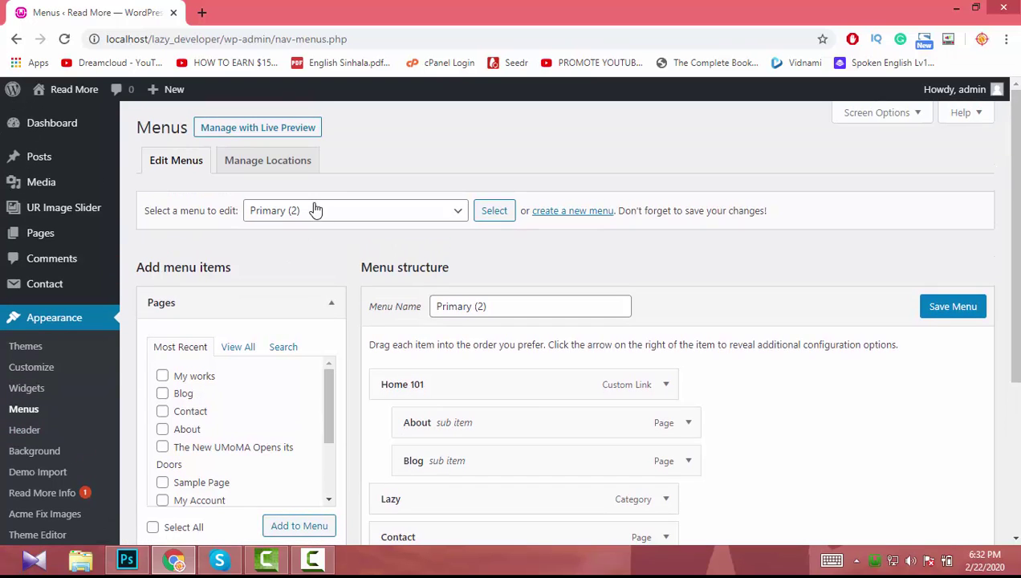
Permanently delete the Primary (2) menu and confirm the deletion
click(315, 210)
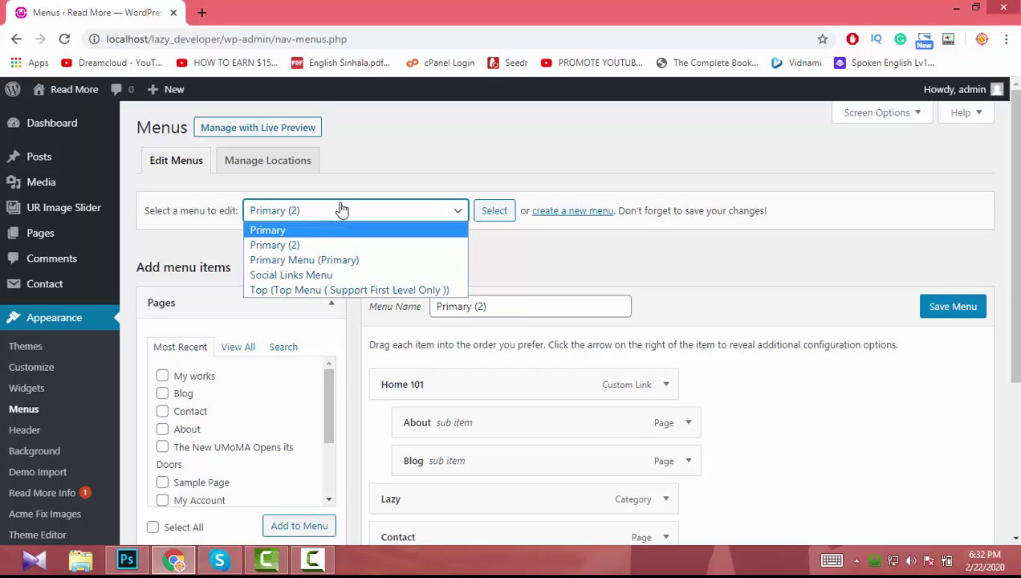
click(275, 245)
scroll(552, 323, down, 1)
scroll(552, 324, down, 3)
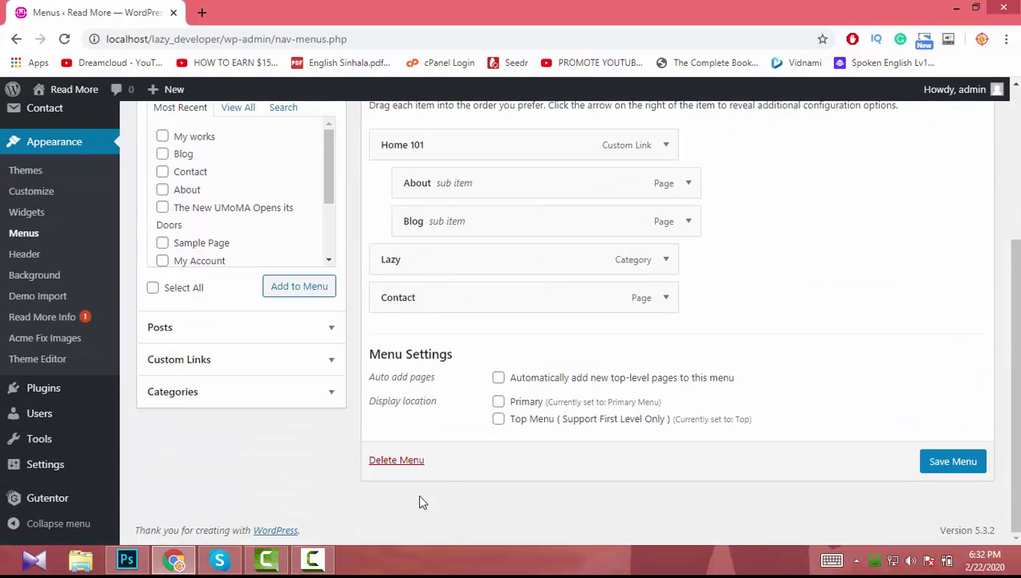
scroll(401, 469, up, 4)
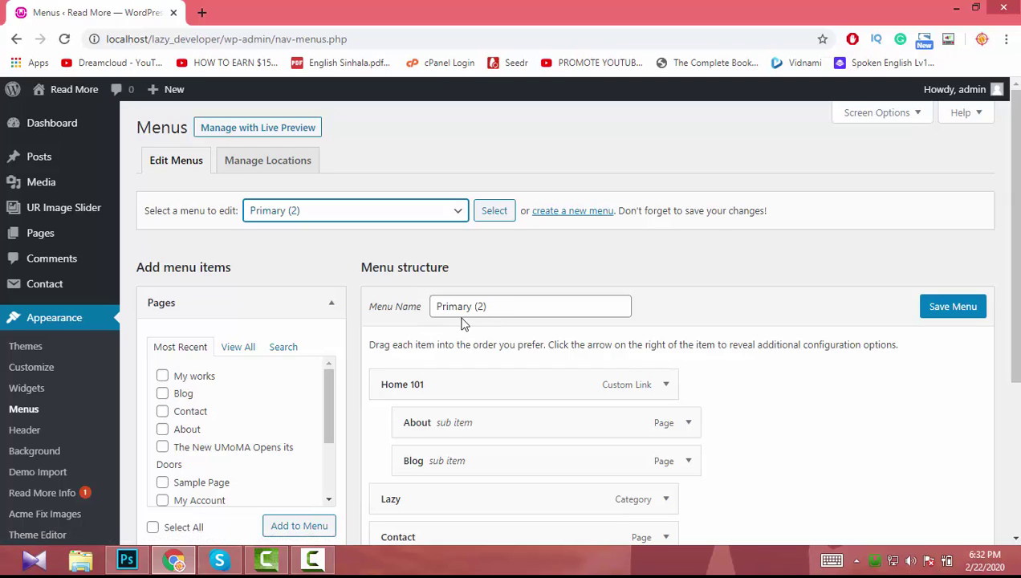
scroll(482, 323, down, 3)
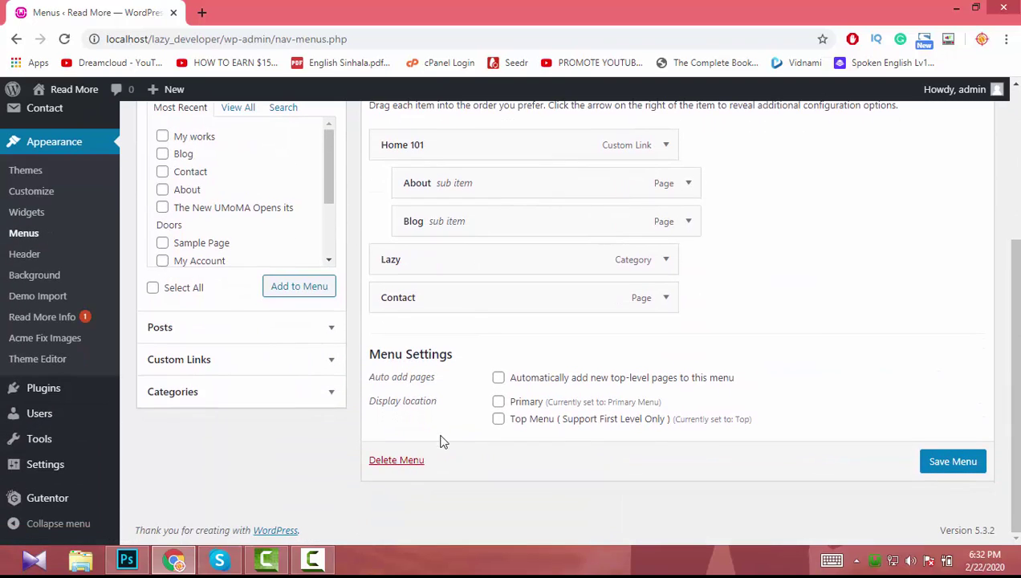
click(415, 462)
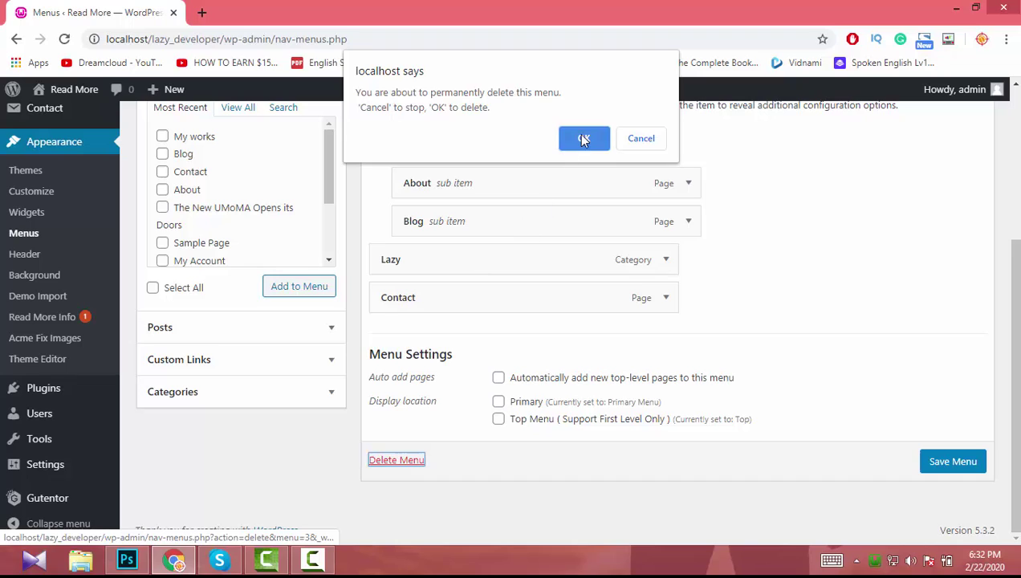
click(583, 135)
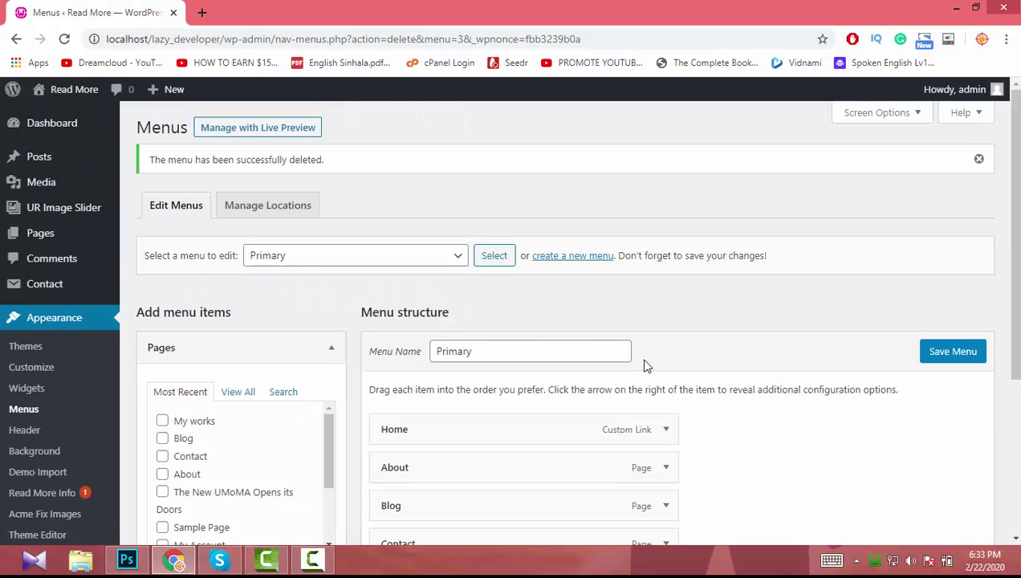
Look over the Primary menu, then load Primary Menu (Primary) for editing and examine its structure
scroll(646, 366, down, 3)
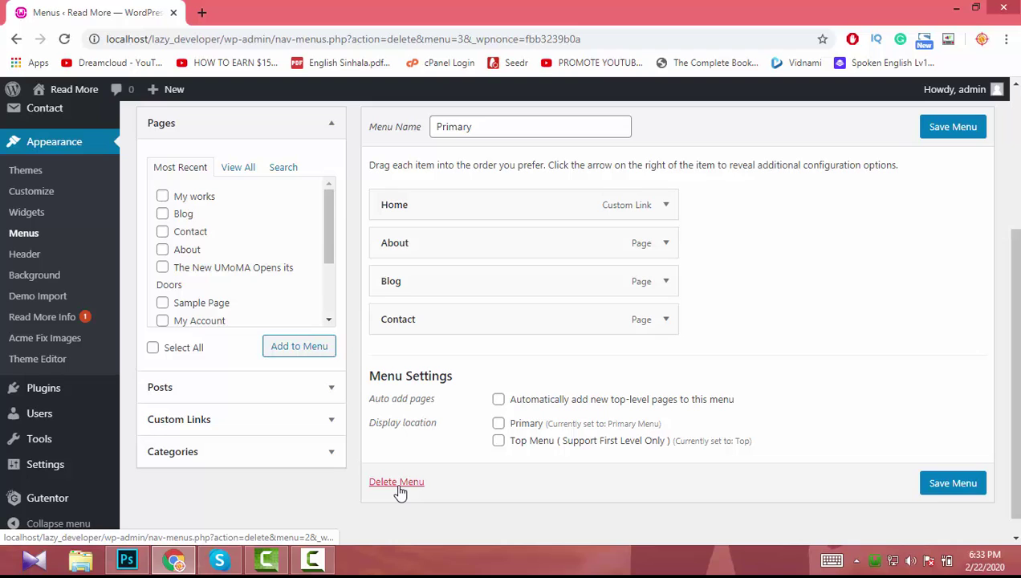
scroll(400, 493, up, 3)
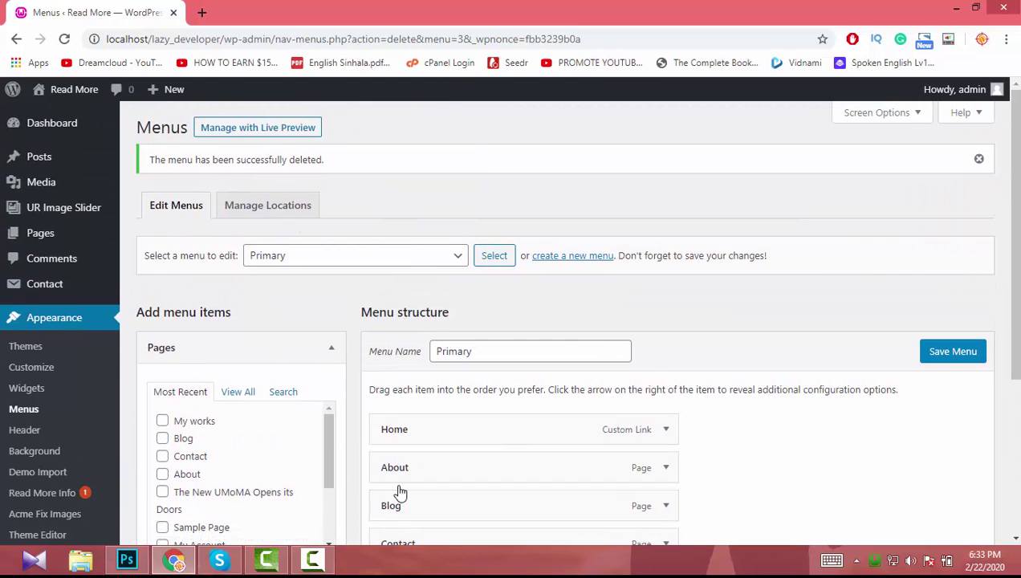
scroll(401, 491, down, 1)
scroll(401, 491, up, 1)
click(315, 258)
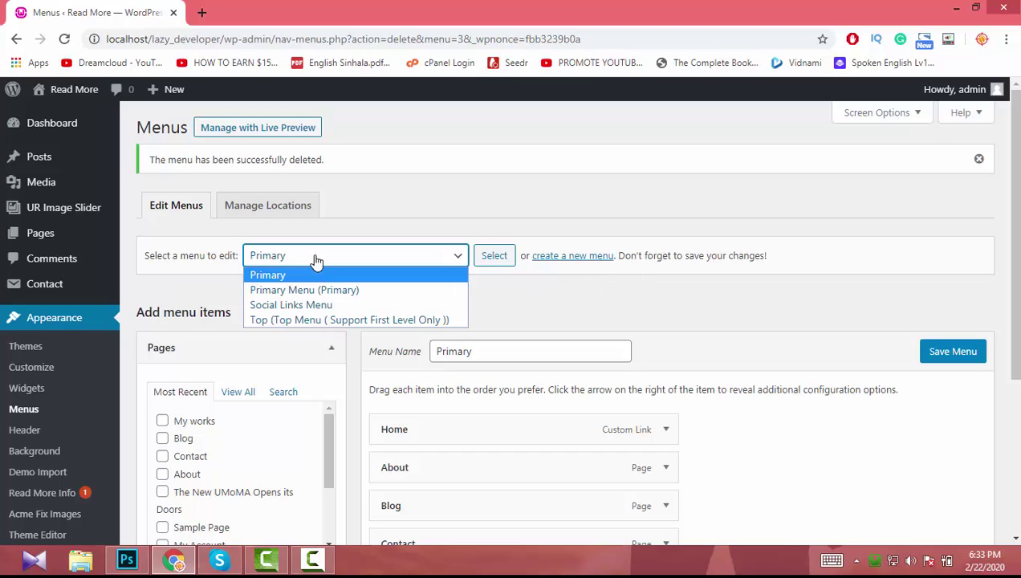
click(285, 292)
click(492, 258)
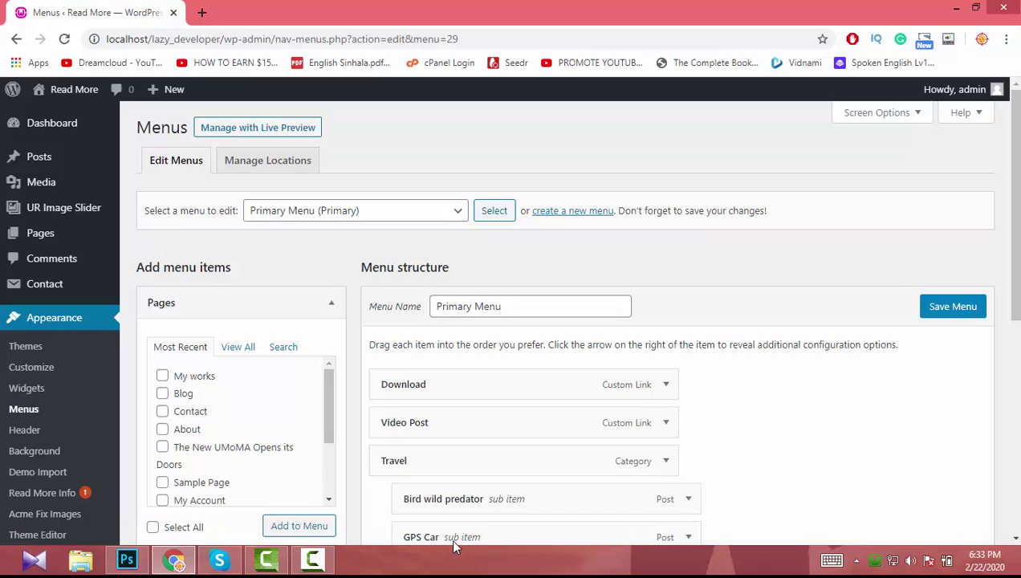
scroll(497, 377, down, 3)
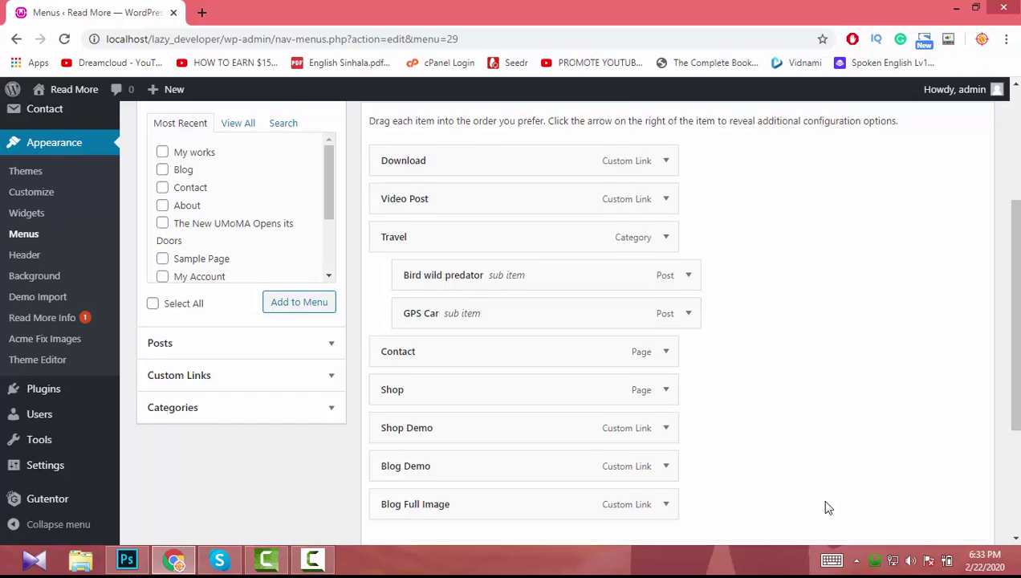
scroll(803, 491, up, 3)
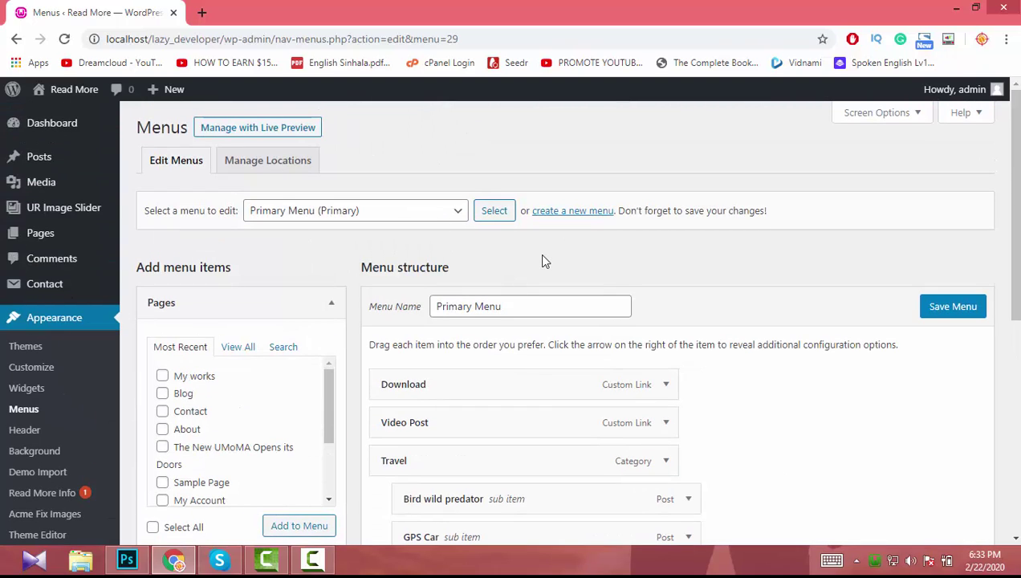
Create a new menu named Lazy Main Menu
click(585, 210)
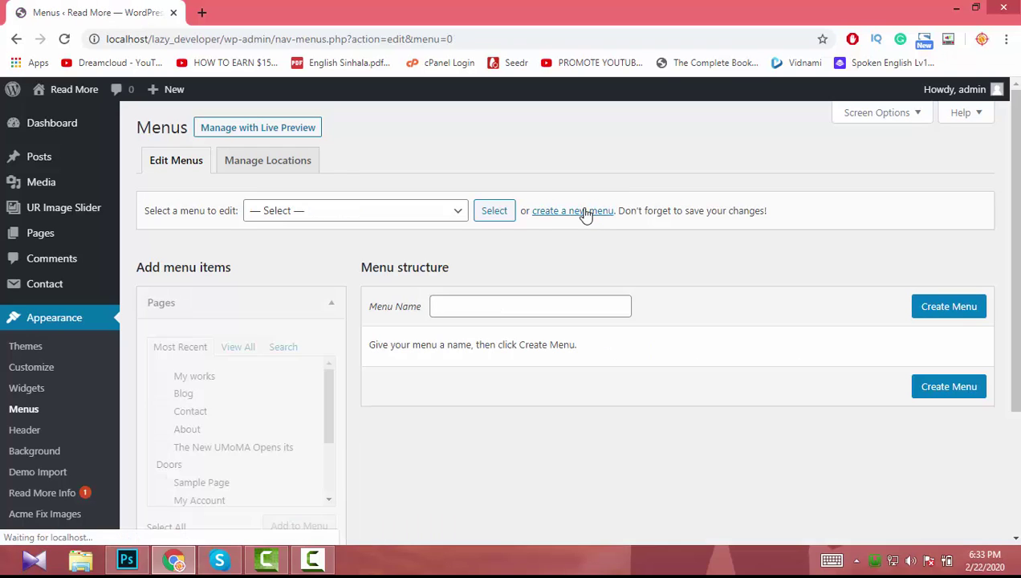
scroll(578, 235, down, 2)
scroll(338, 334, up, 1)
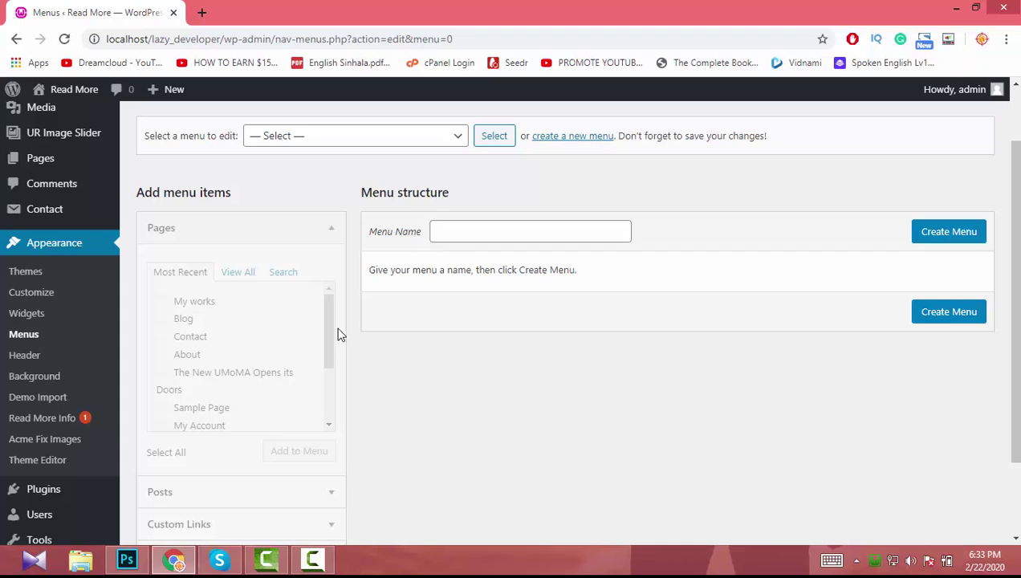
click(470, 234)
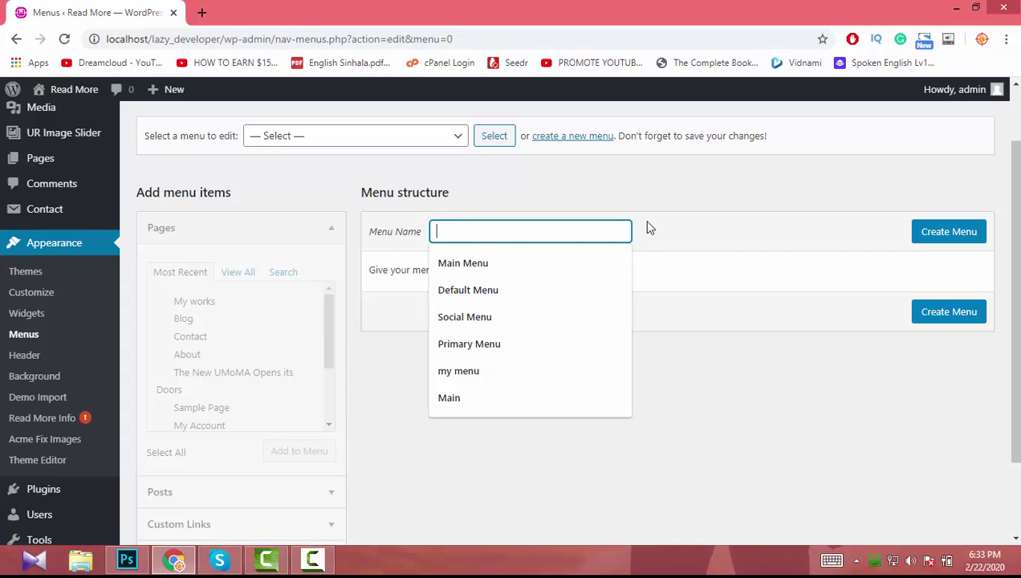
text(Lazy Main Menu)
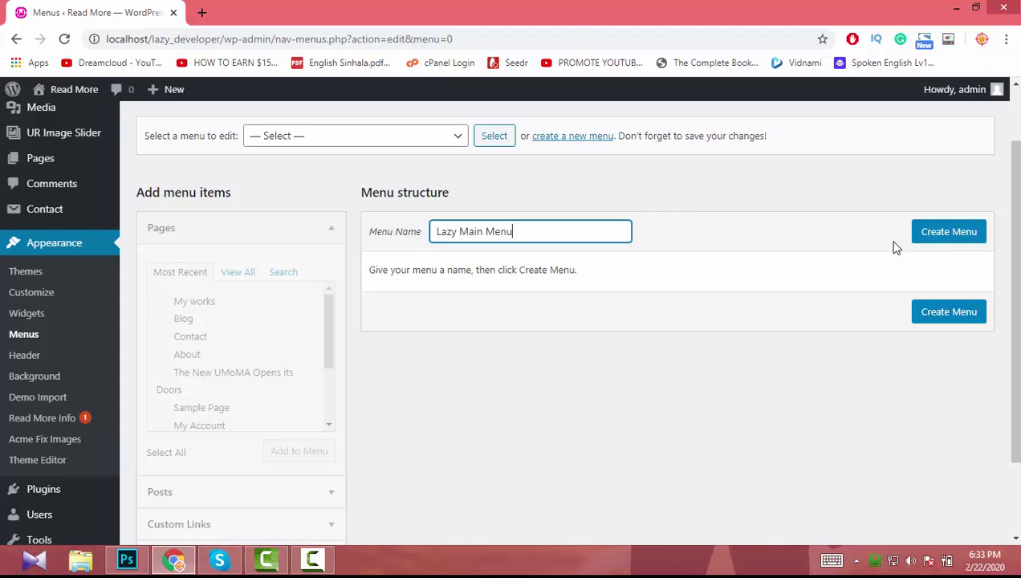
click(956, 243)
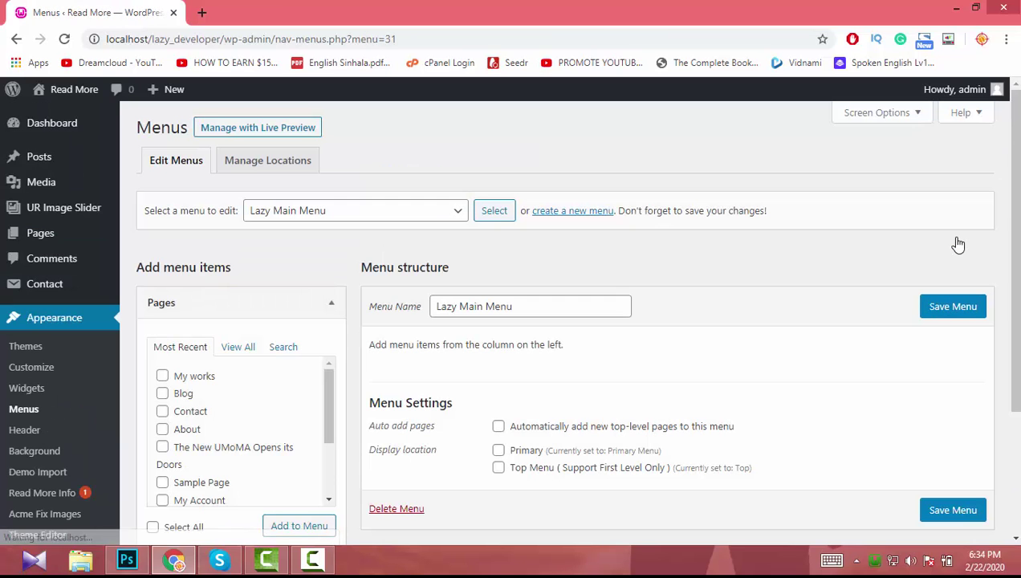
Show the full list of pages that can be added to Lazy Main Menu and look through it
scroll(955, 245, down, 1)
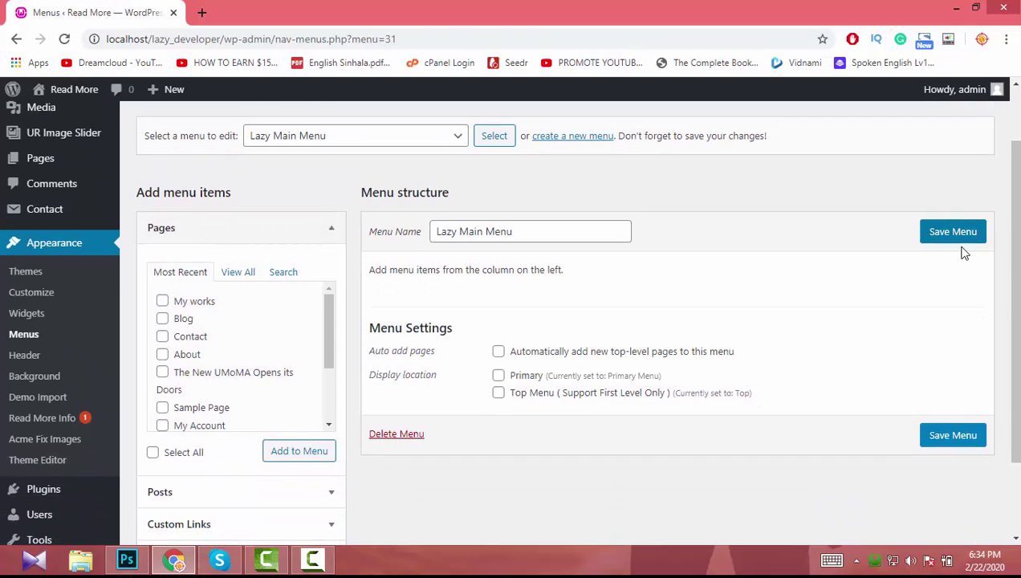
click(323, 241)
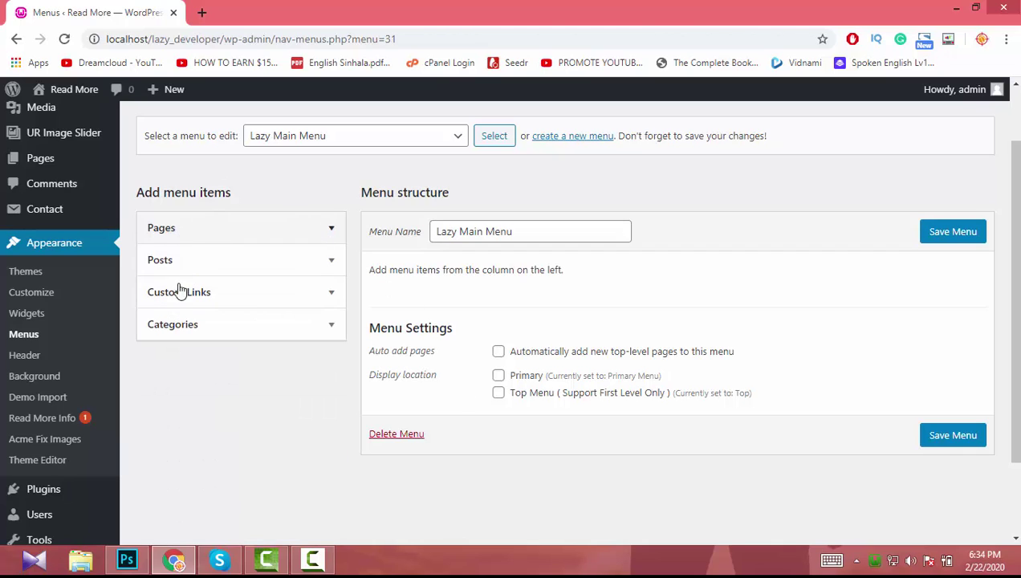
click(193, 233)
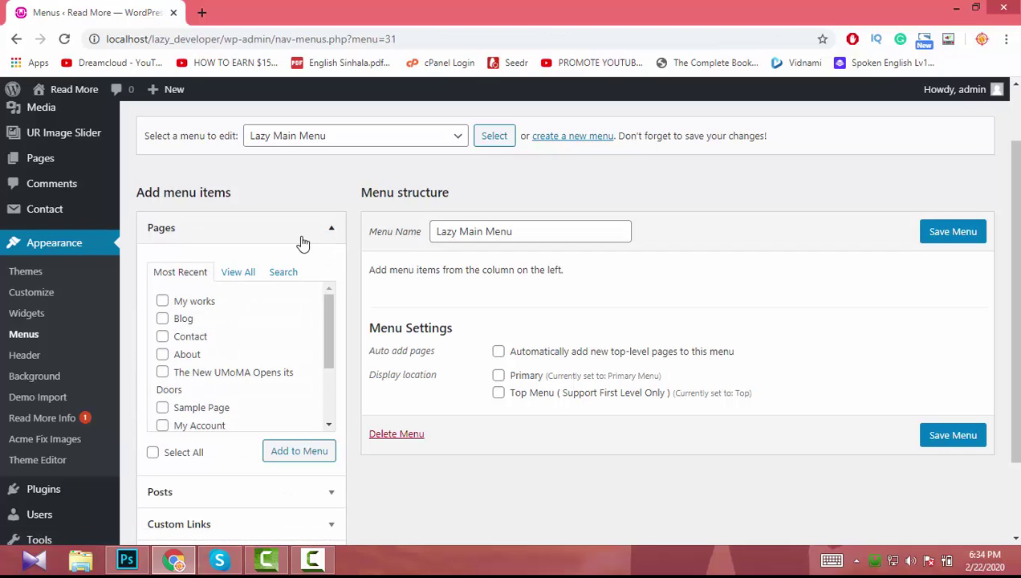
click(238, 275)
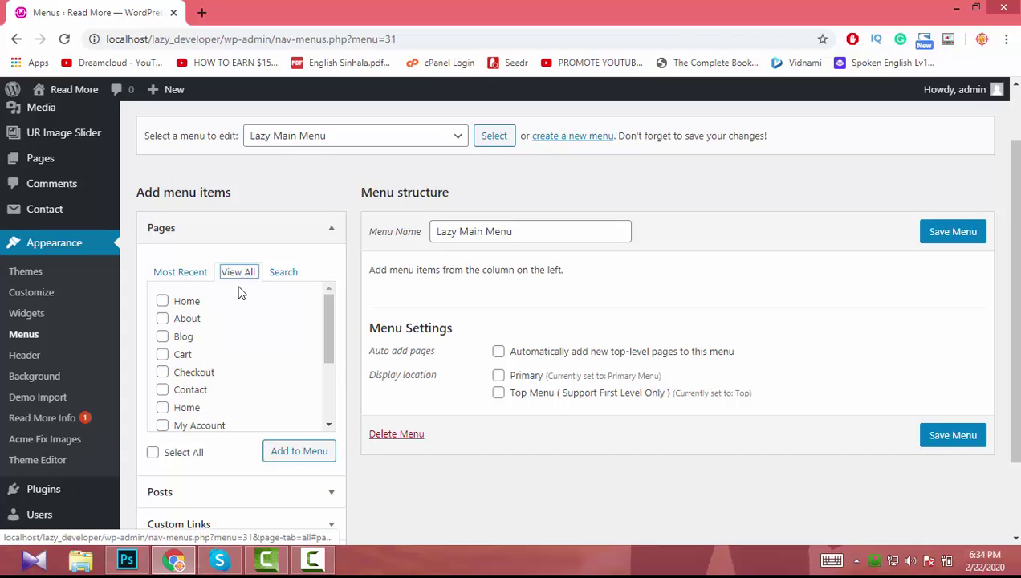
scroll(221, 313, down, 6)
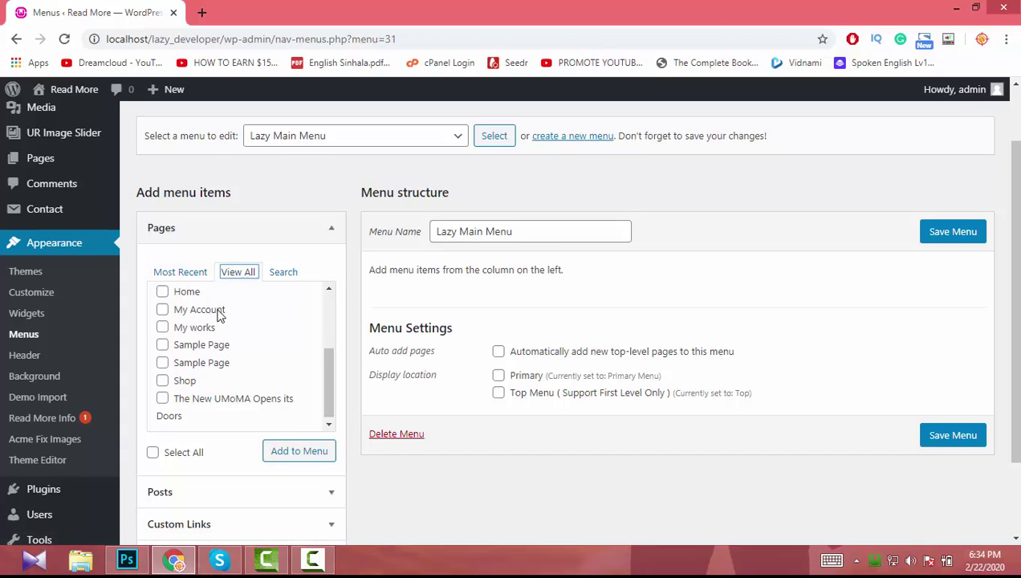
scroll(221, 357, up, 4)
scroll(218, 354, up, 2)
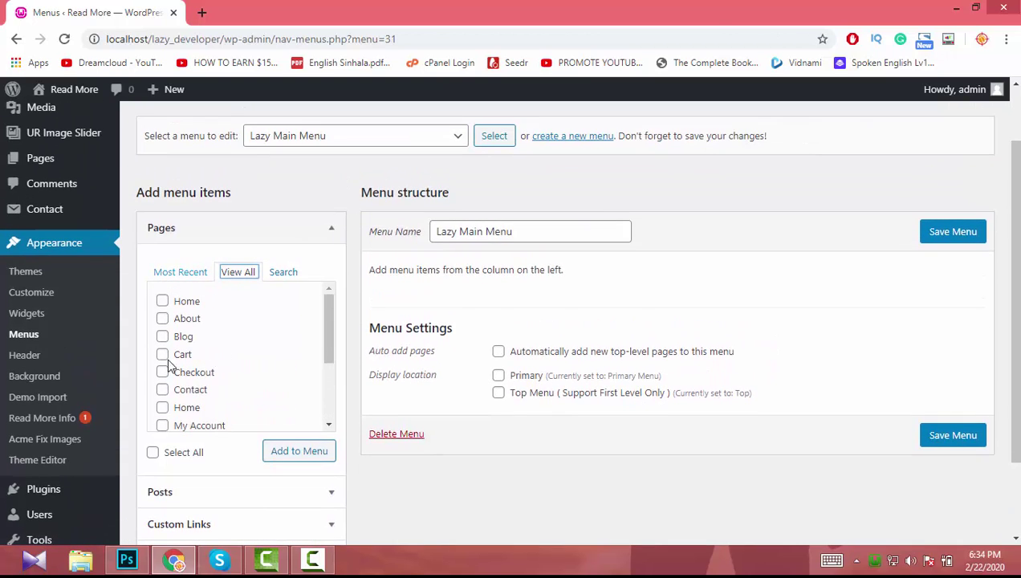
Open the site's All Pages list in a new tab, look through the pages and return to the Menus page
mouse_move(68, 164)
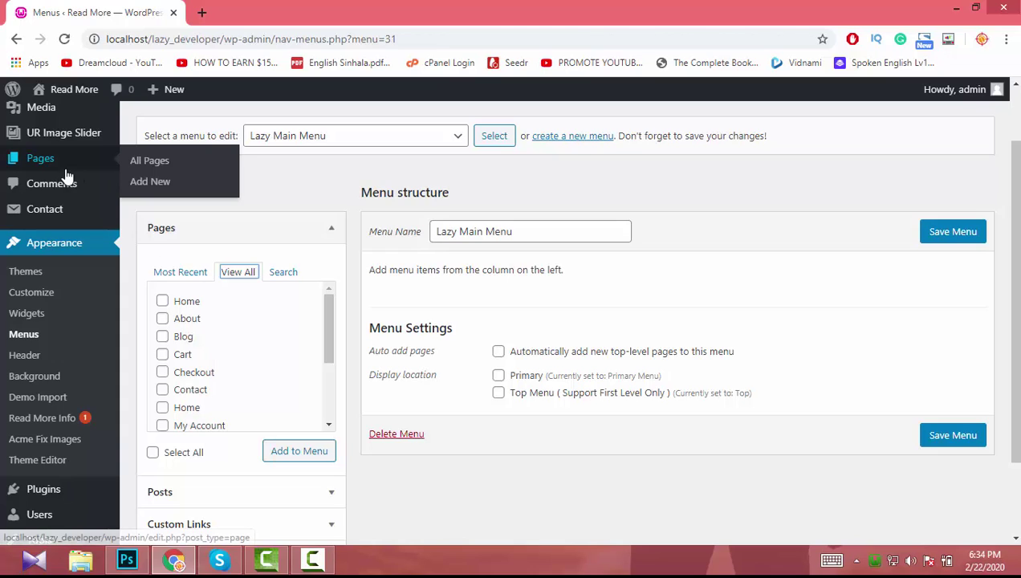
middle_click(139, 171)
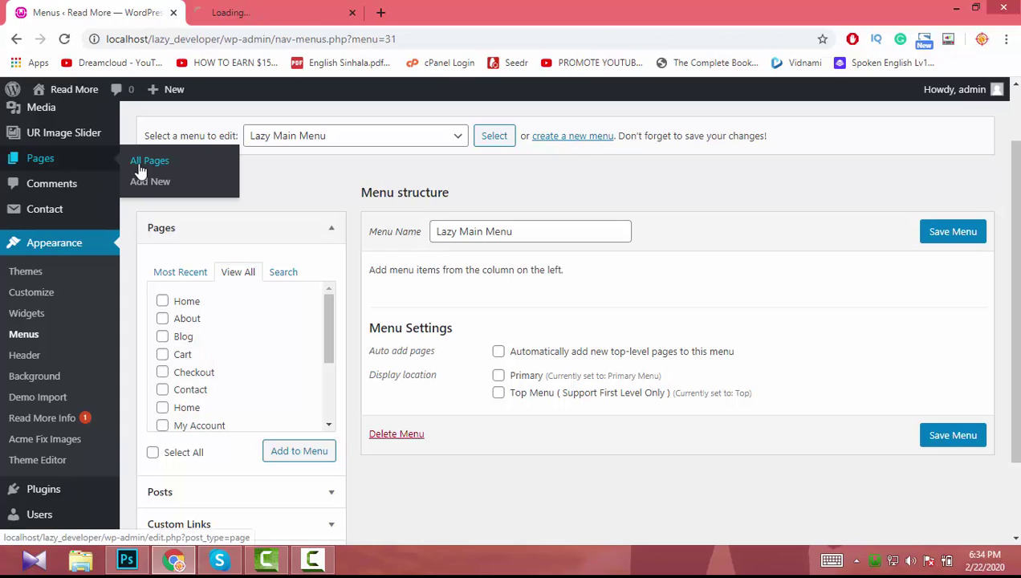
click(258, 12)
scroll(193, 282, down, 3)
scroll(193, 283, down, 2)
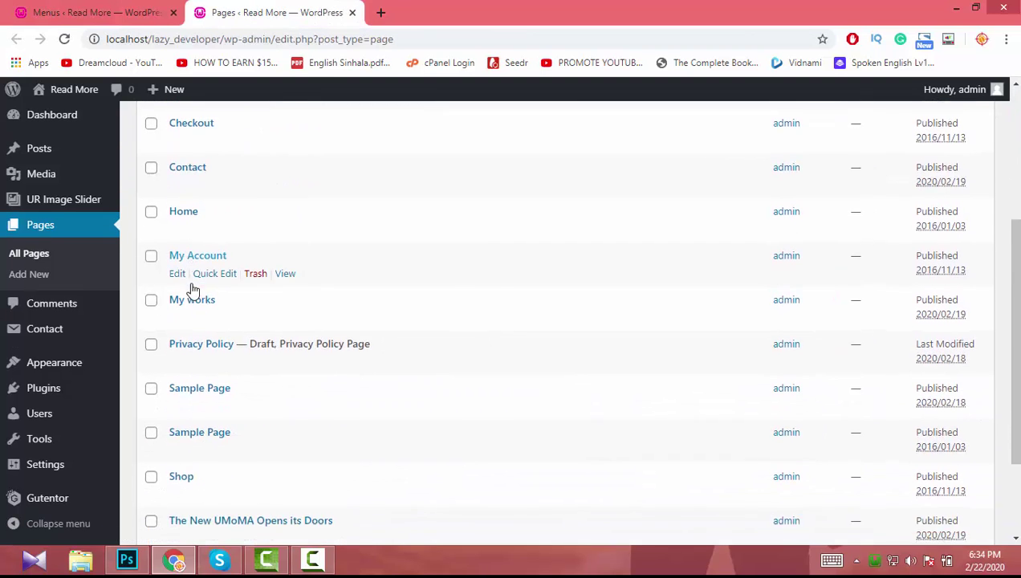
scroll(282, 282, up, 5)
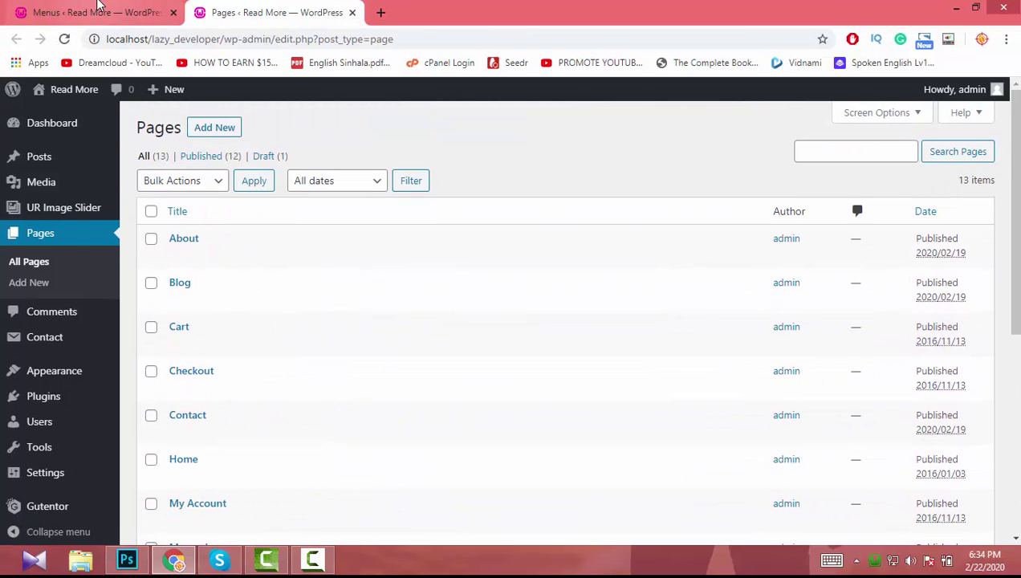
click(100, 12)
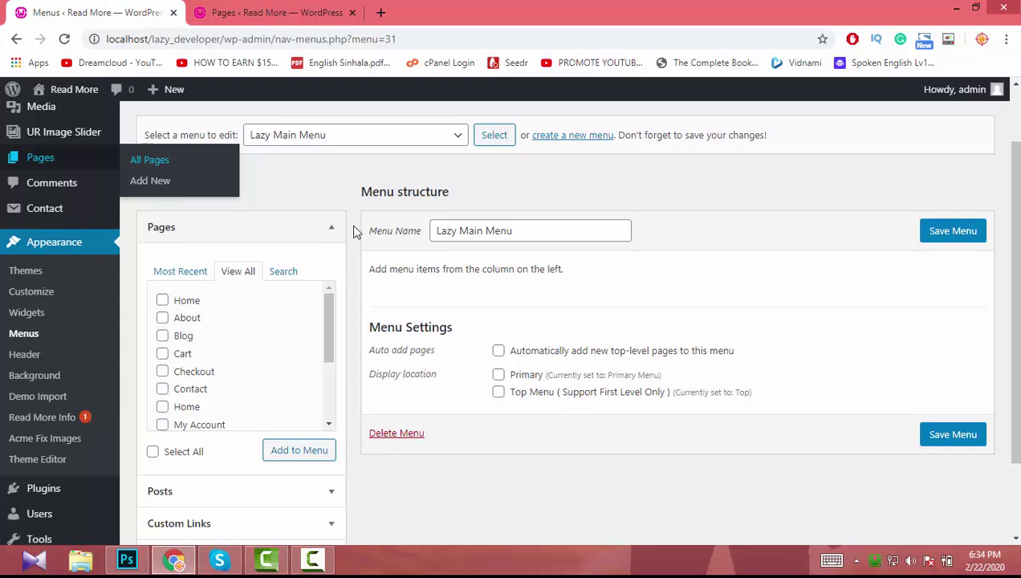
scroll(355, 231, down, 1)
scroll(358, 252, up, 1)
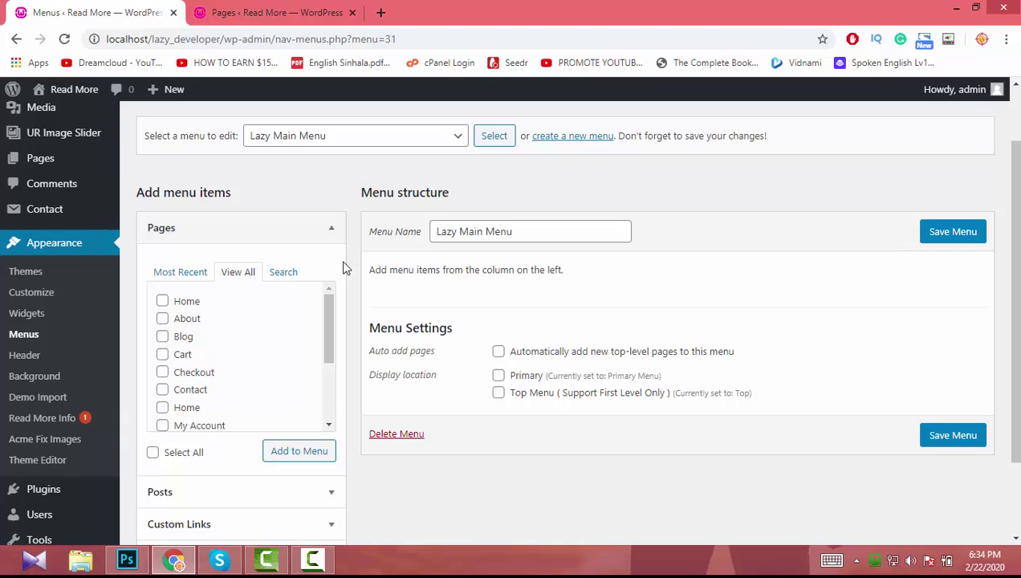
Add the Home, About, Blog and Contact pages to Lazy Main Menu
click(187, 308)
click(183, 320)
click(183, 337)
click(190, 391)
scroll(248, 389, down, 2)
scroll(249, 389, up, 2)
scroll(249, 389, down, 4)
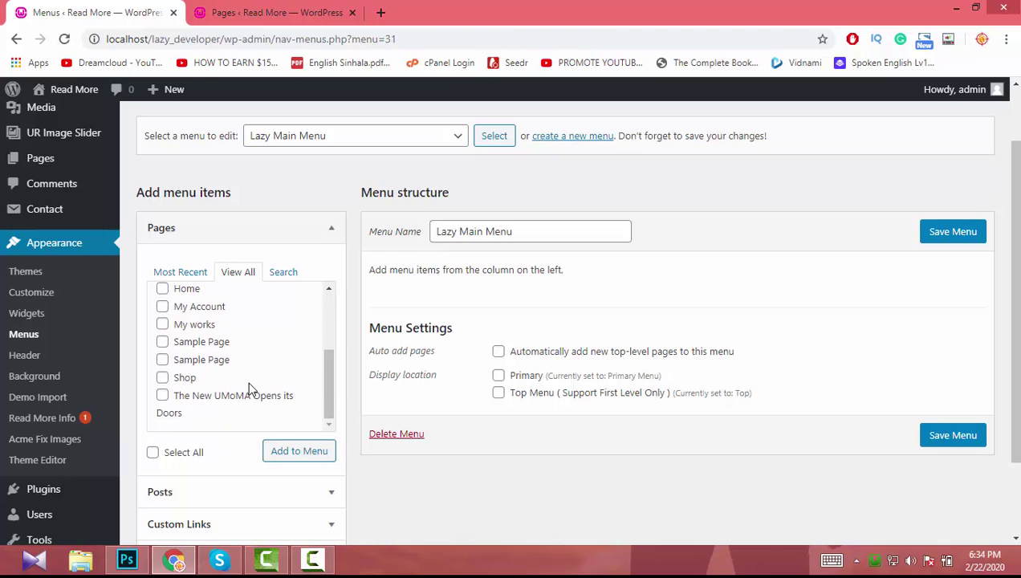
scroll(249, 386, up, 4)
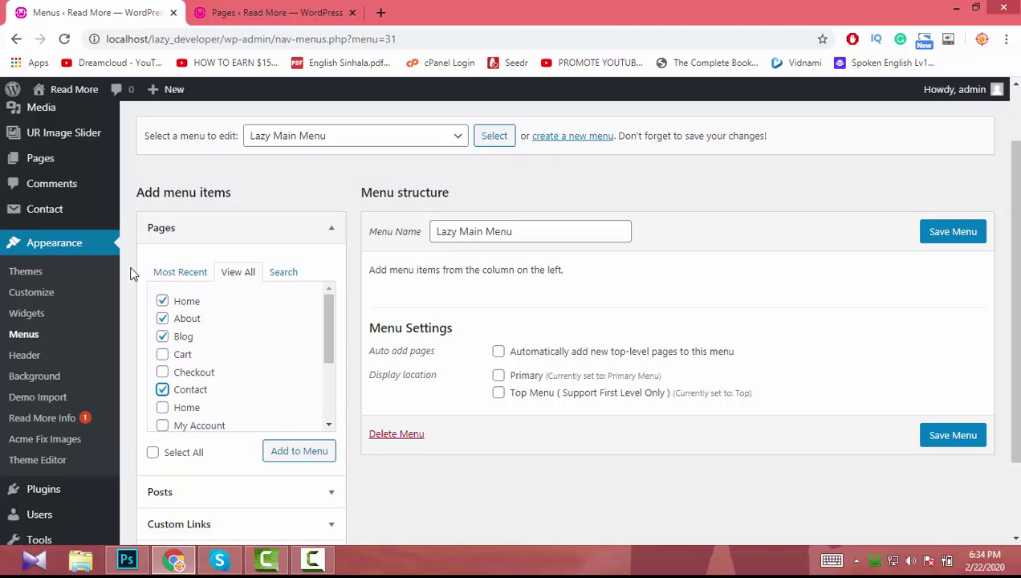
click(297, 453)
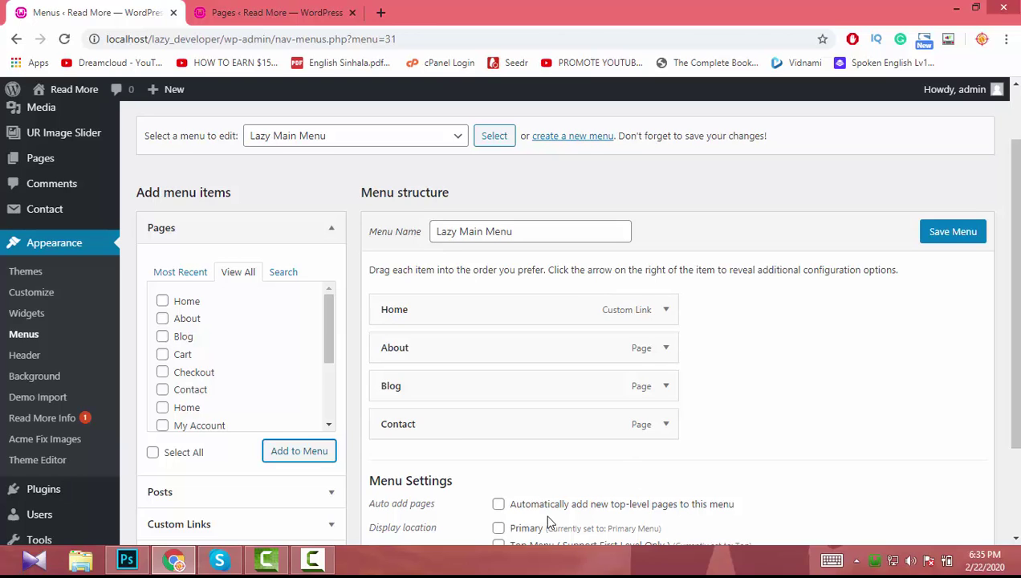
Look over Lazy Main Menu's structure and settings, and collapse the list of addable pages
scroll(742, 356, down, 3)
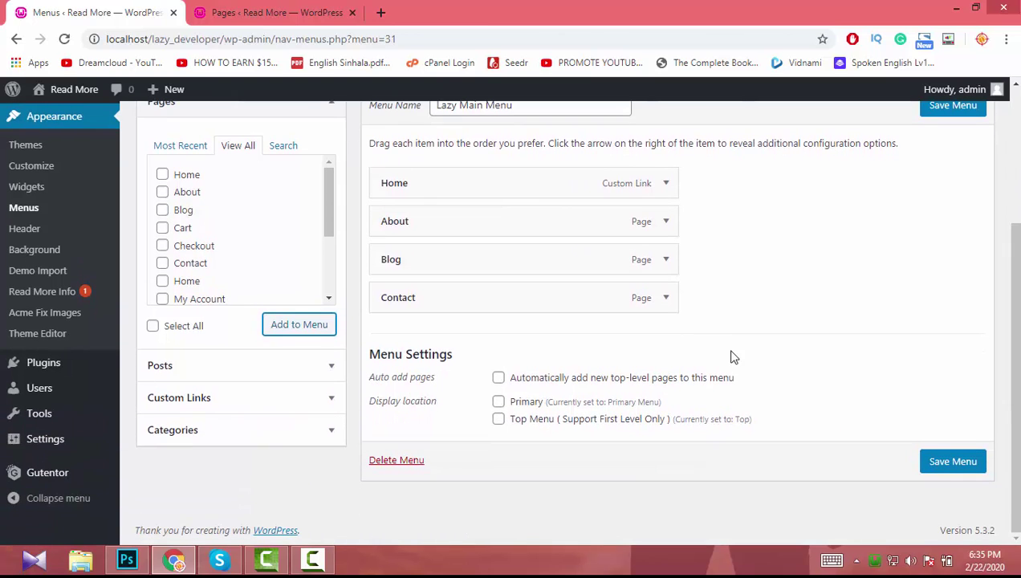
scroll(456, 384, up, 2)
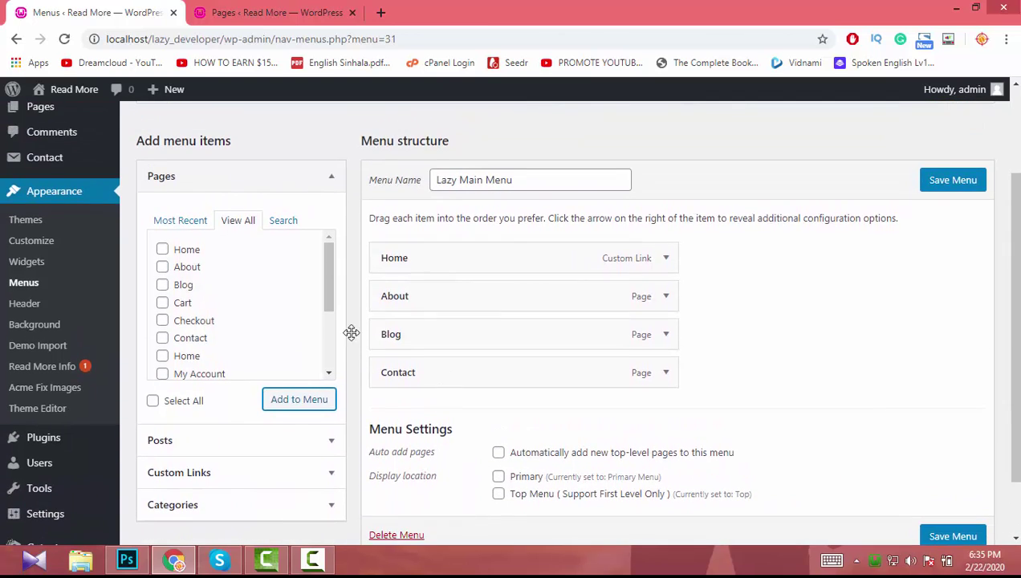
click(329, 185)
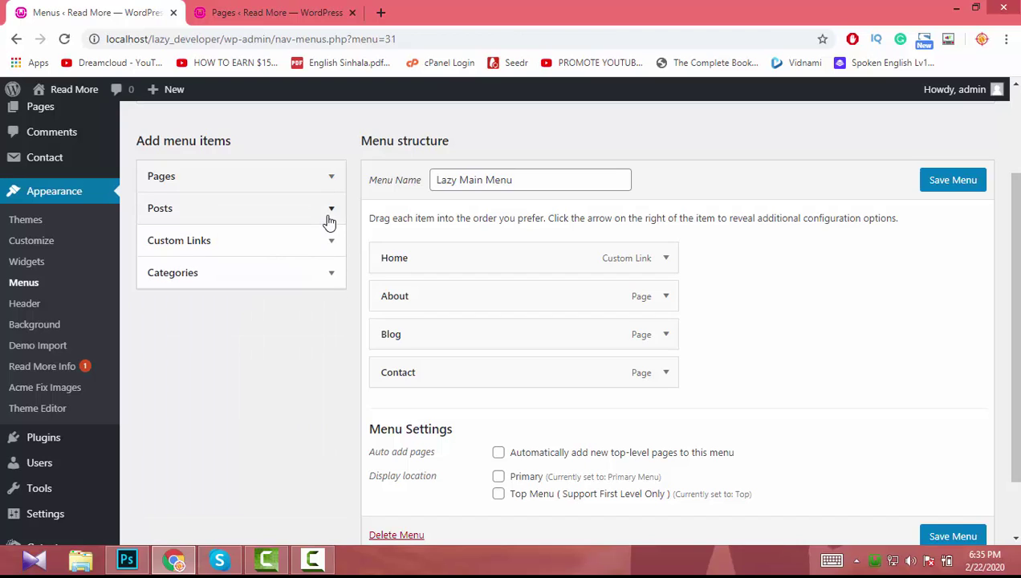
Show the full list of posts that can be added to Lazy Main Menu
click(330, 210)
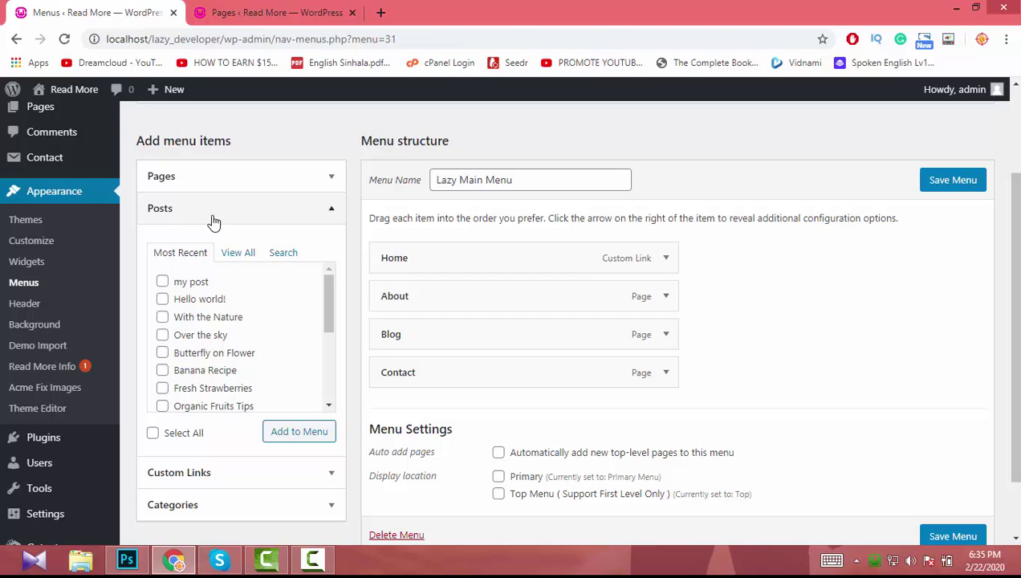
click(249, 252)
scroll(19, 332, up, 2)
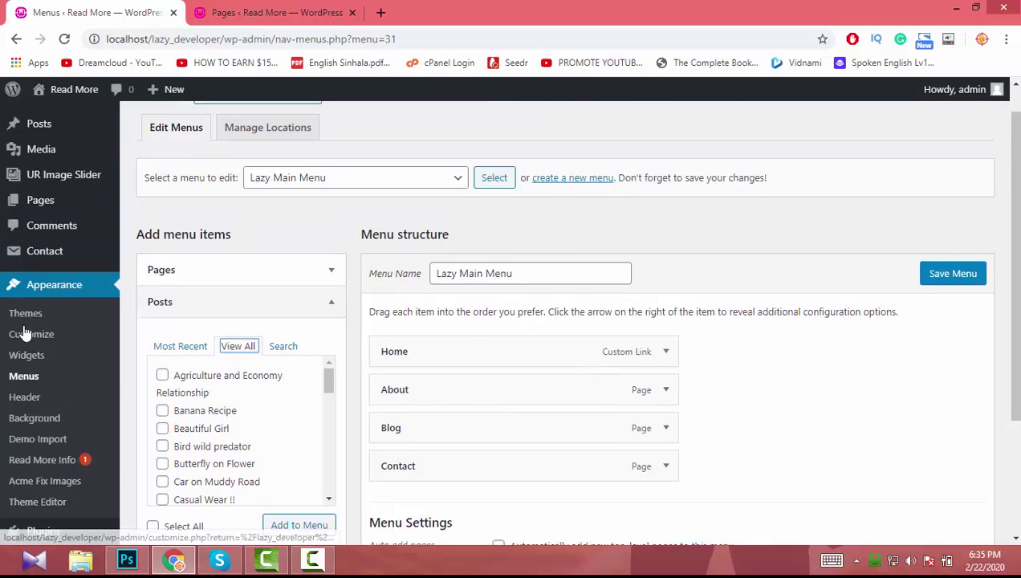
Open the site's All Posts list in a new tab, look through the posts and return to the Menus page
mouse_move(13, 164)
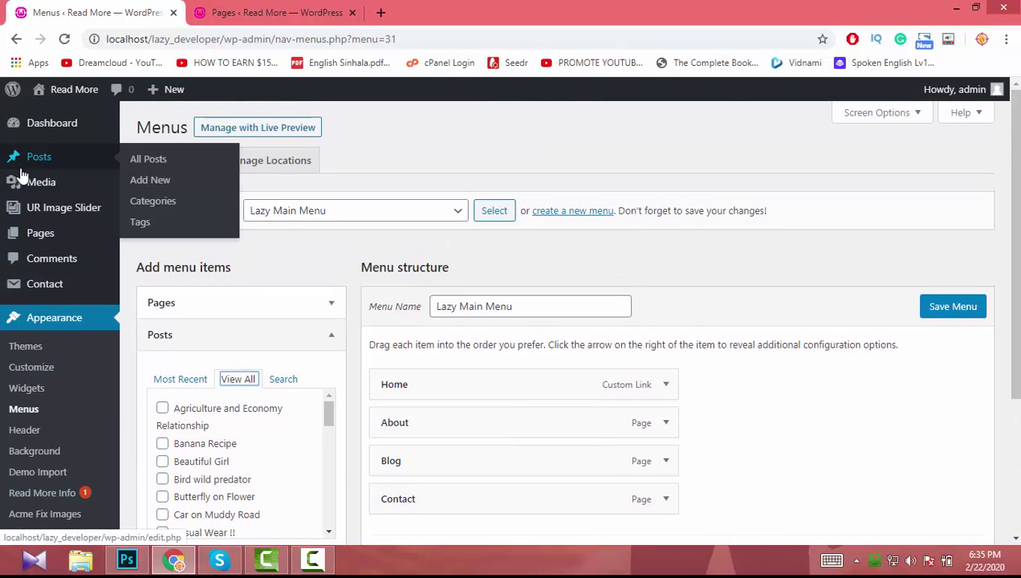
click(165, 162)
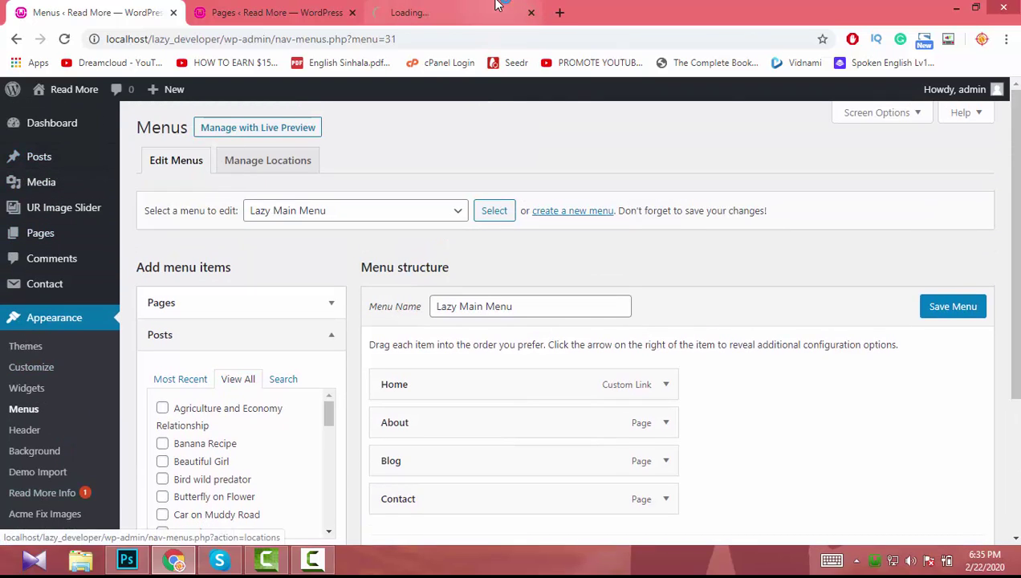
click(500, 7)
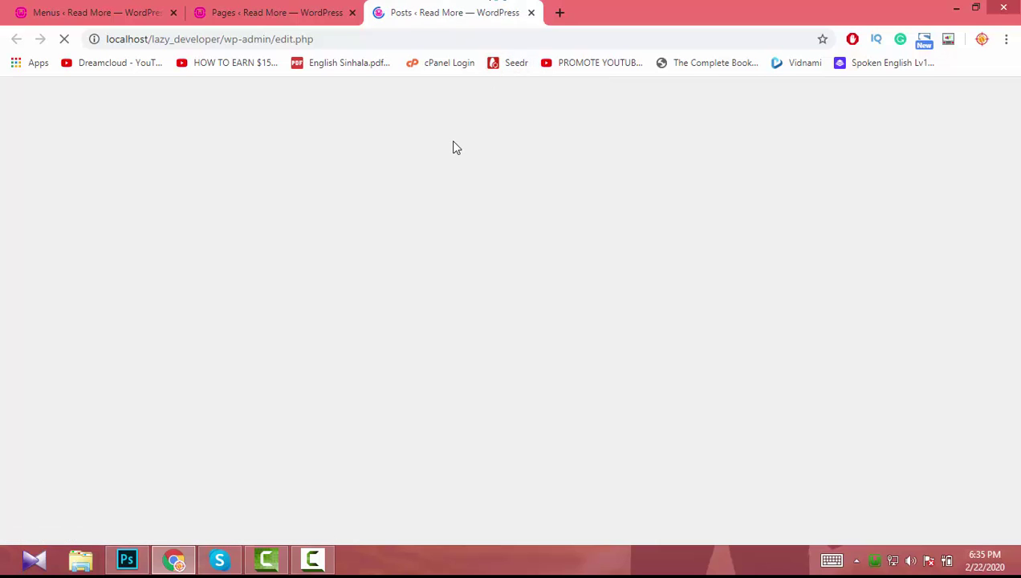
scroll(451, 146, down, 10)
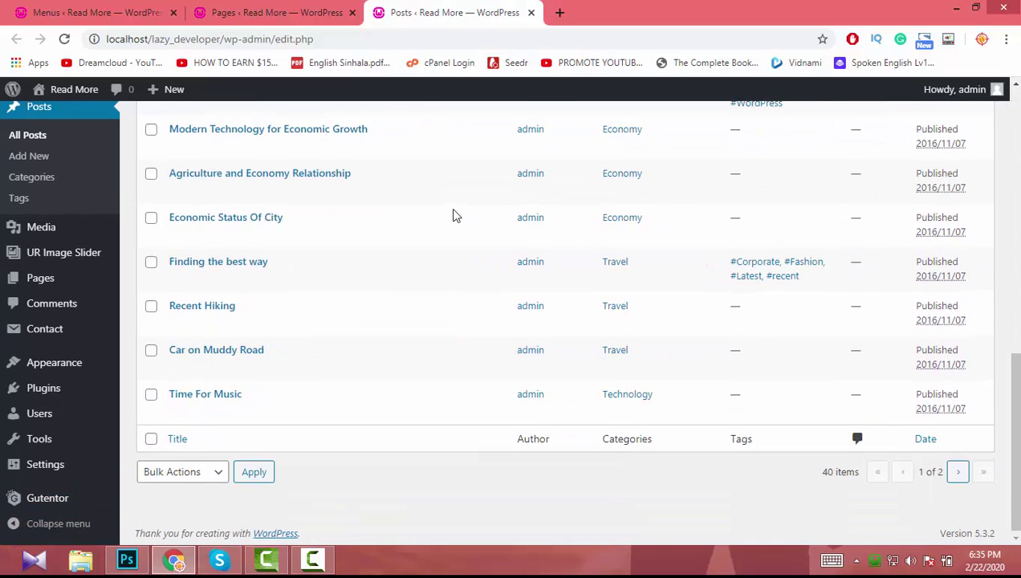
scroll(453, 216, up, 10)
click(228, 7)
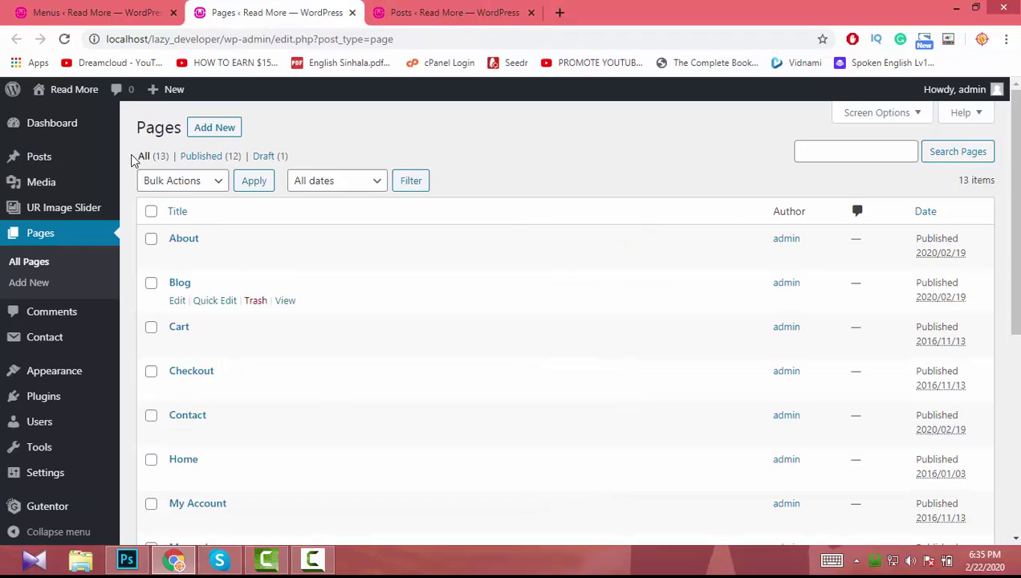
click(123, 11)
Look through the list of addable posts and select the Beautiful Girl post
scroll(240, 433, down, 2)
scroll(283, 381, down, 3)
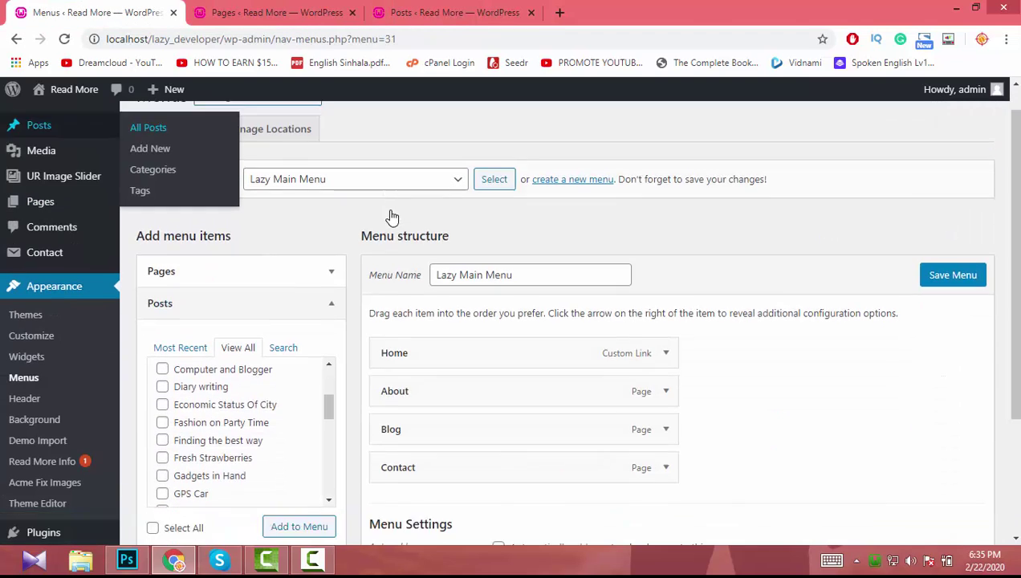
scroll(207, 312, up, 3)
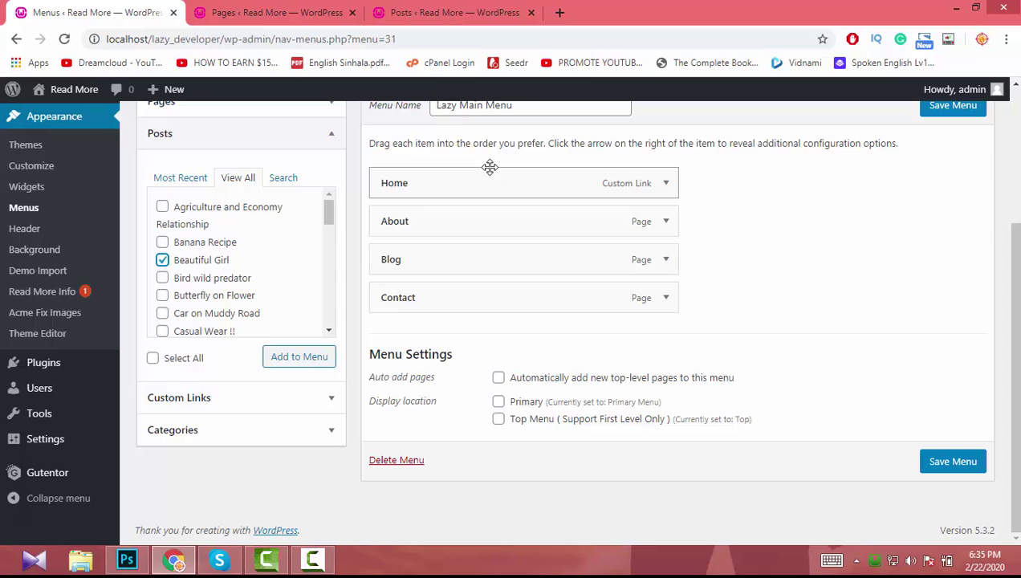
Open the site's front page in a new tab, look at its navigation menus and return to the Menus page
click(429, 5)
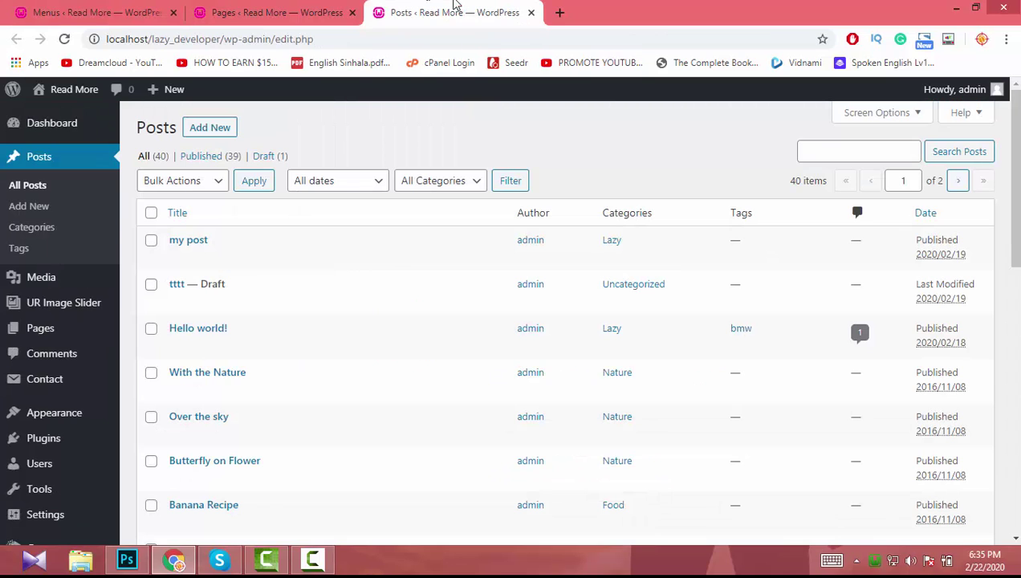
mouse_move(60, 90)
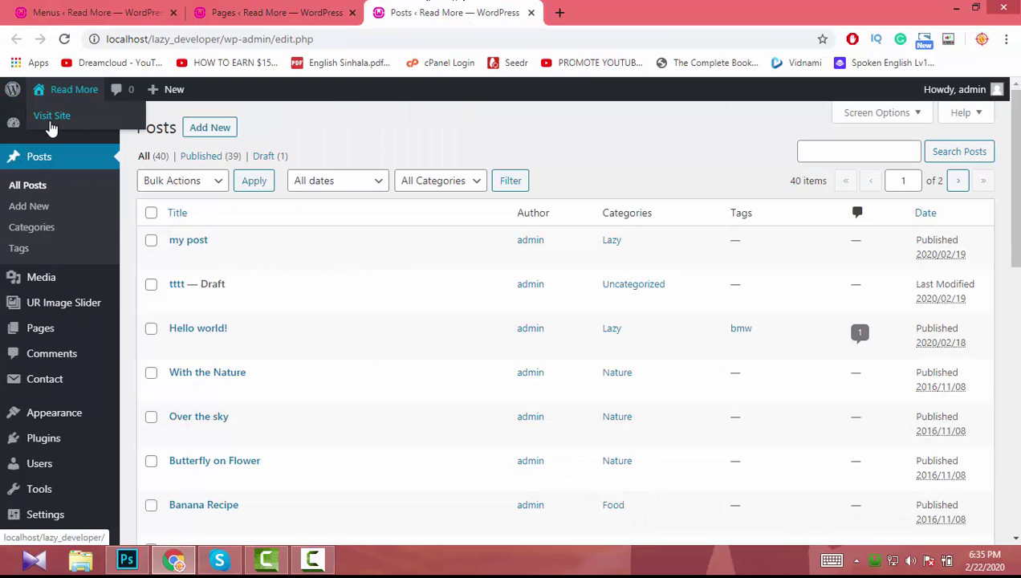
middle_click(51, 127)
click(589, 8)
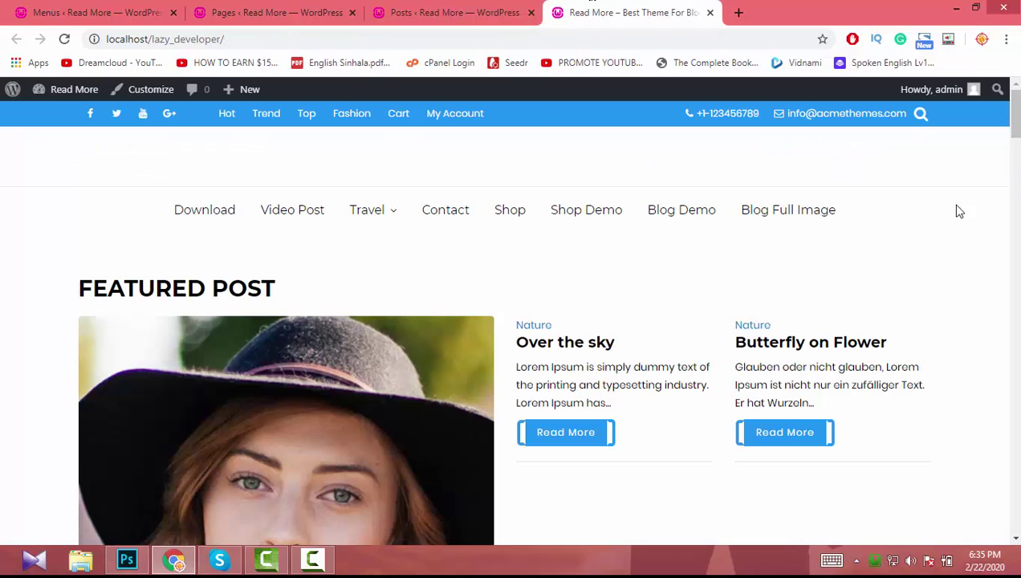
click(105, 12)
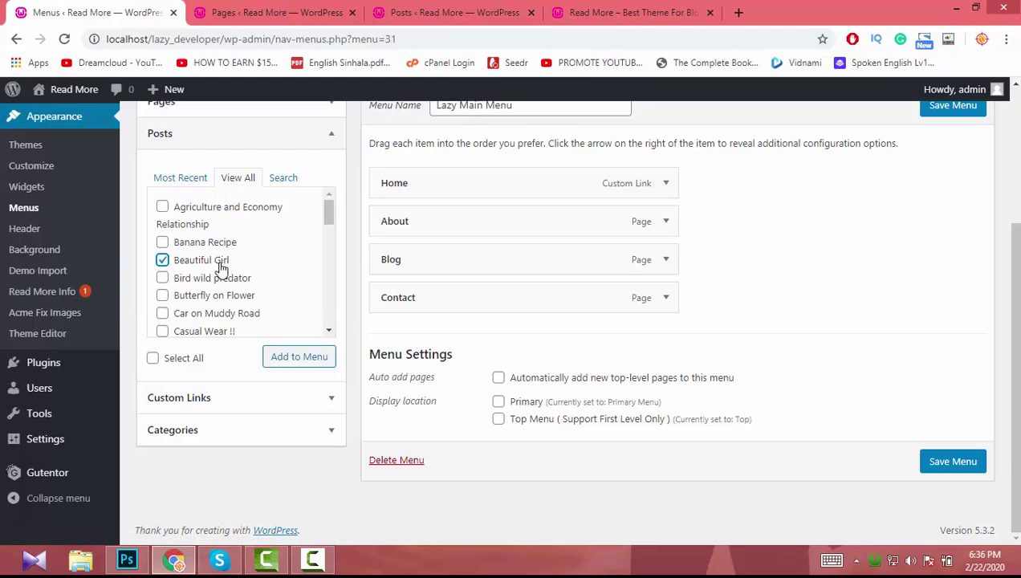
Add the Beautiful Girl post to Lazy Main Menu and nest it under Blog as a sub item
click(292, 366)
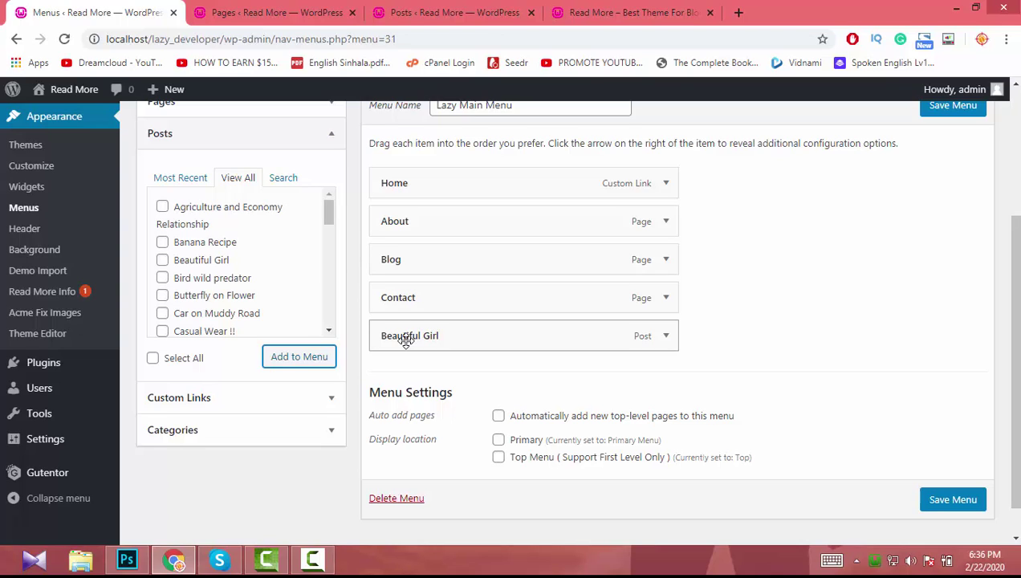
drag(433, 337, 406, 304)
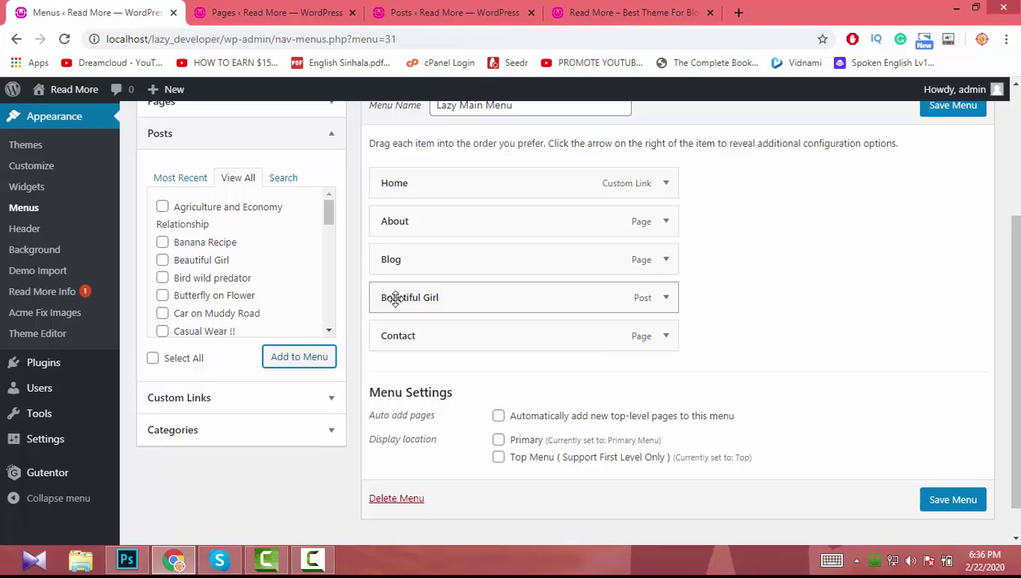
drag(401, 295, 438, 292)
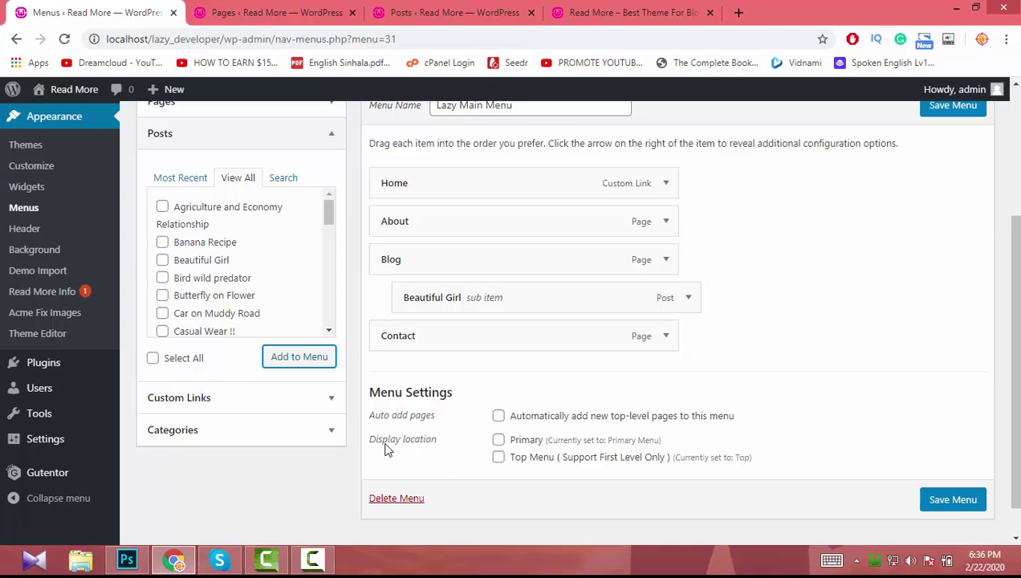
Open the custom link form, then search Google for w3schools in the front page's tab and copy the W3Schools site's link address
click(219, 410)
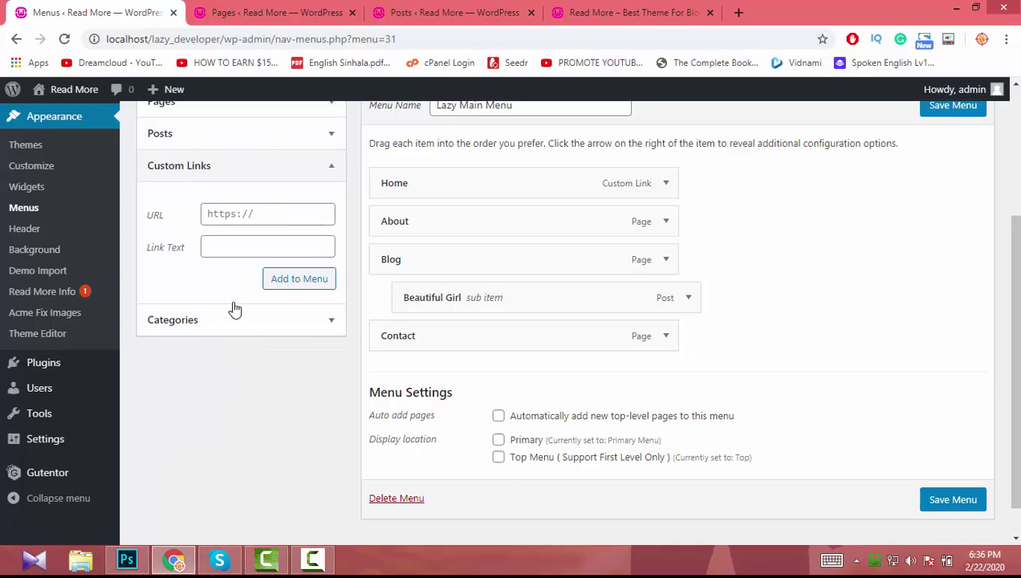
click(259, 211)
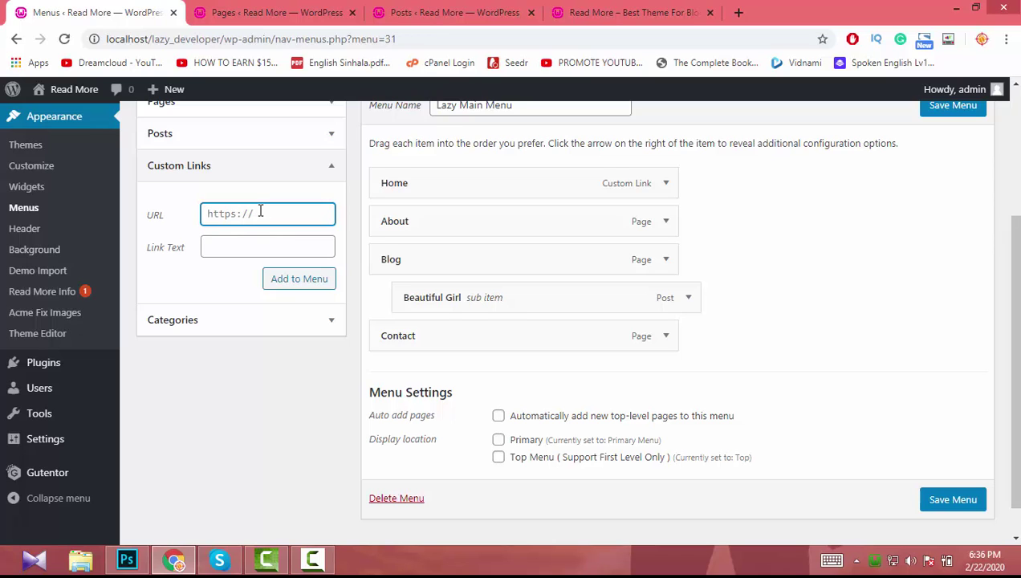
click(621, 12)
click(606, 37)
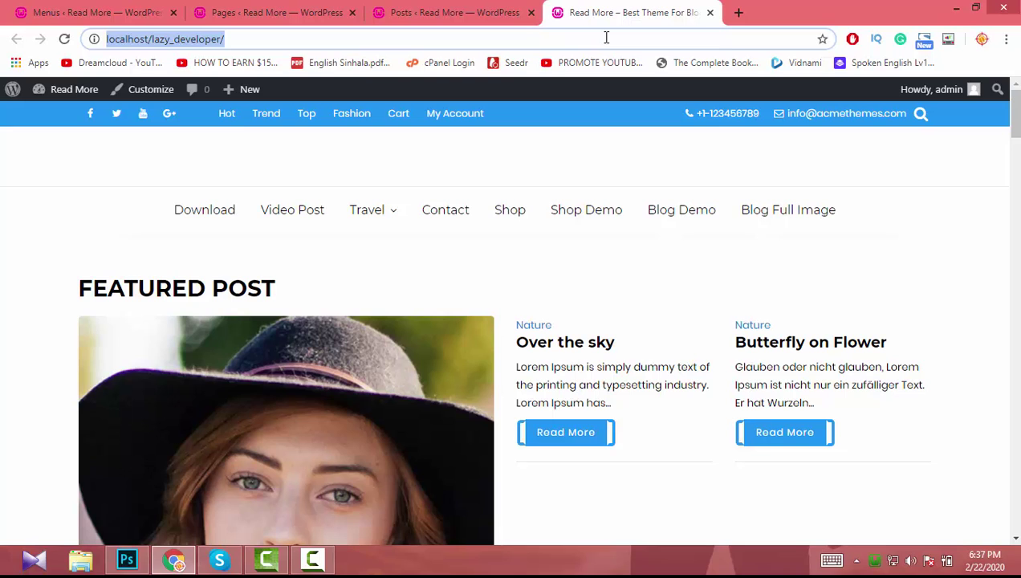
text(wp)
key(BackSpace)
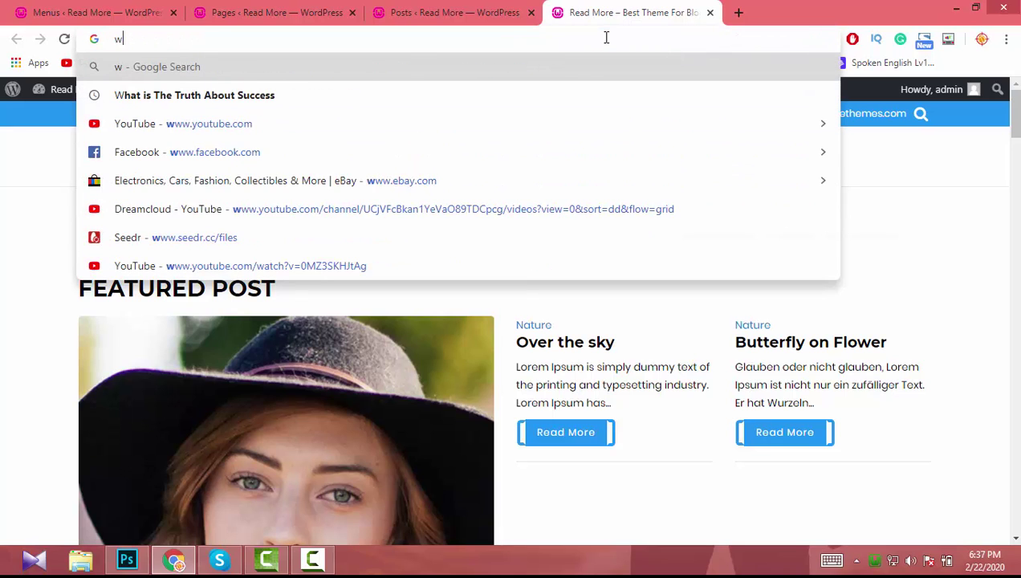
text(3s)
key(Return)
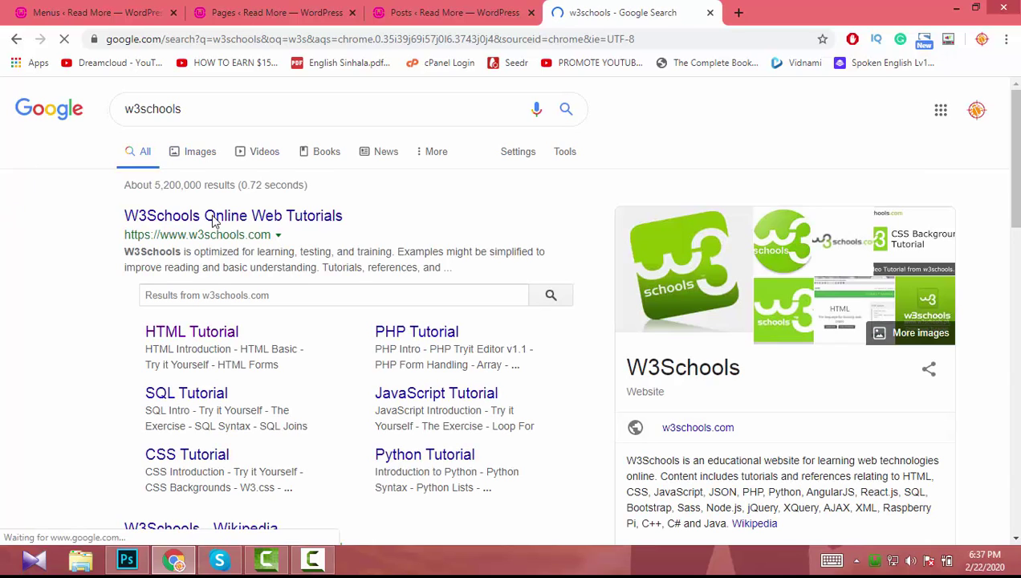
right_click(211, 217)
click(250, 305)
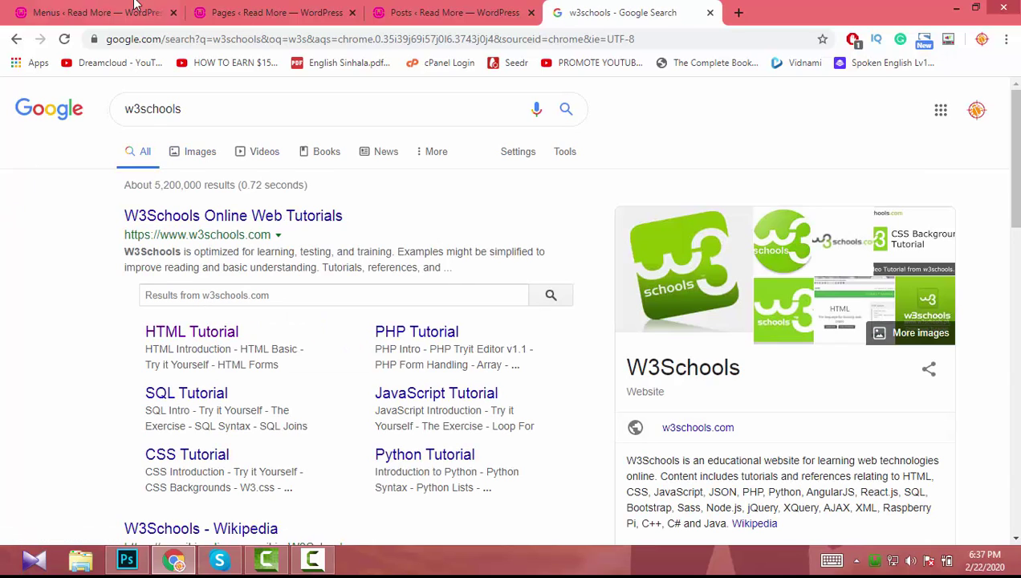
click(137, 9)
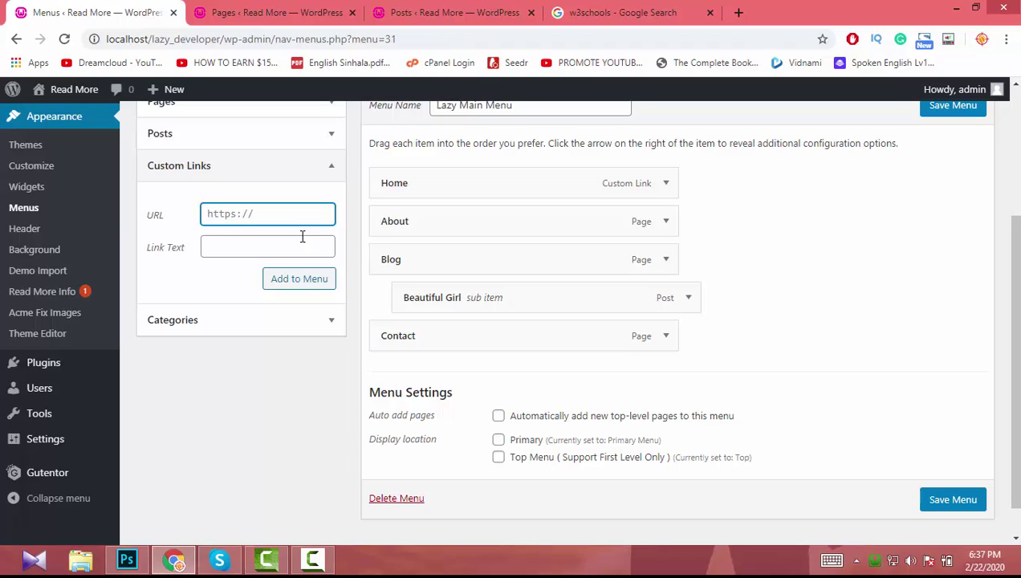
key(ctrl+v)
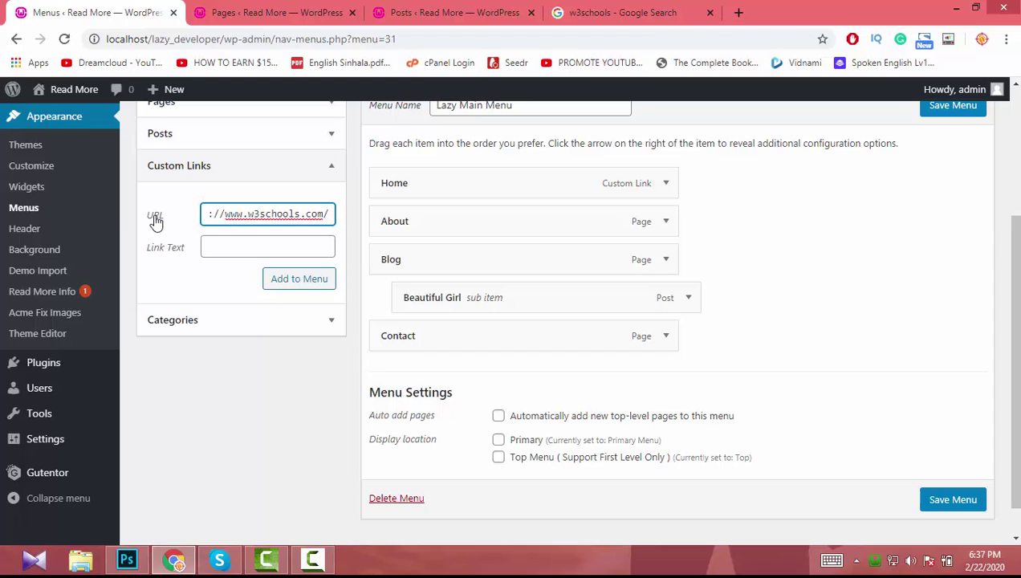
click(228, 253)
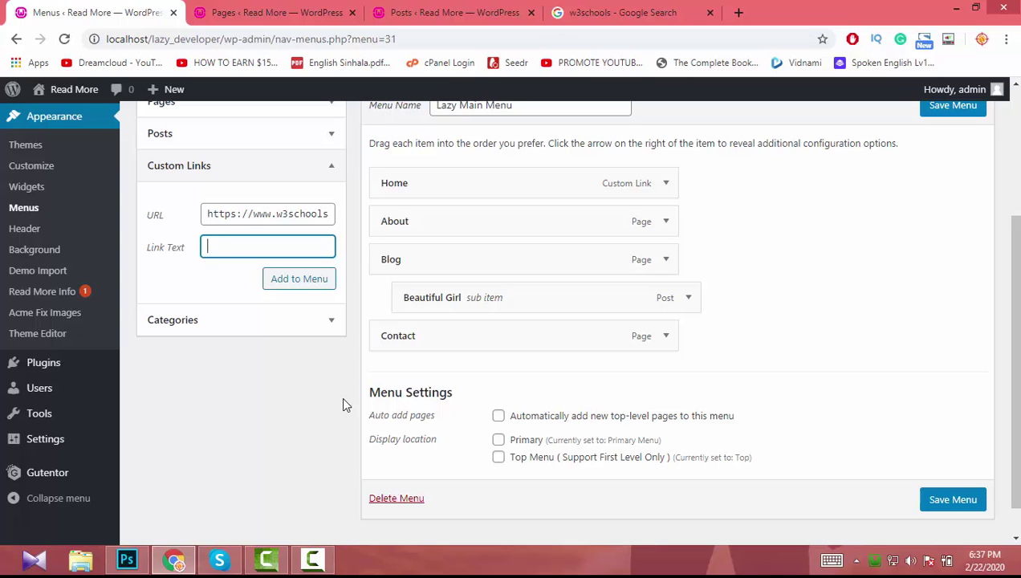
text(W3School)
click(298, 286)
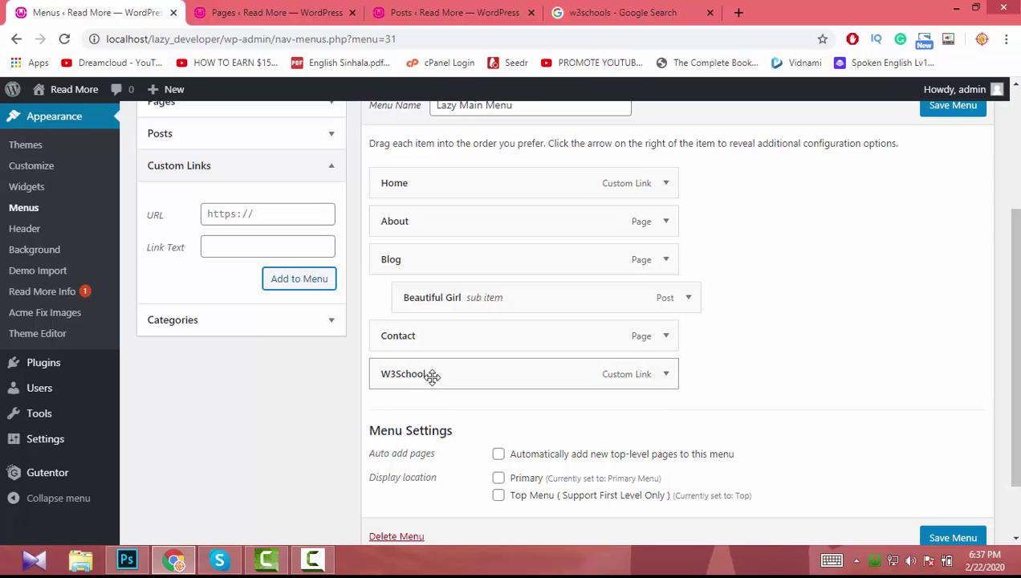
drag(432, 376, 383, 350)
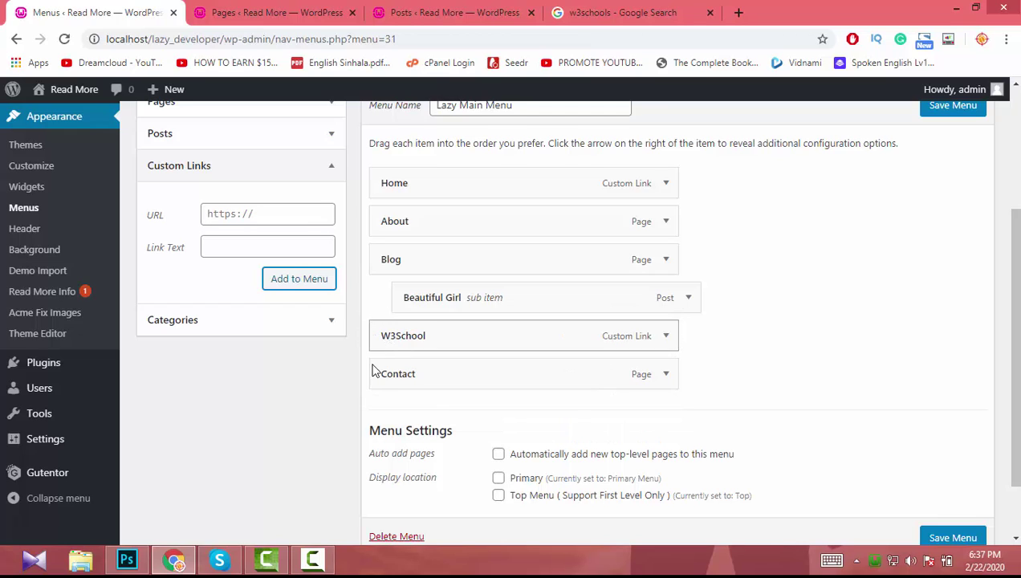
Show all categories and add the Lazy category to Lazy Main Menu
click(228, 331)
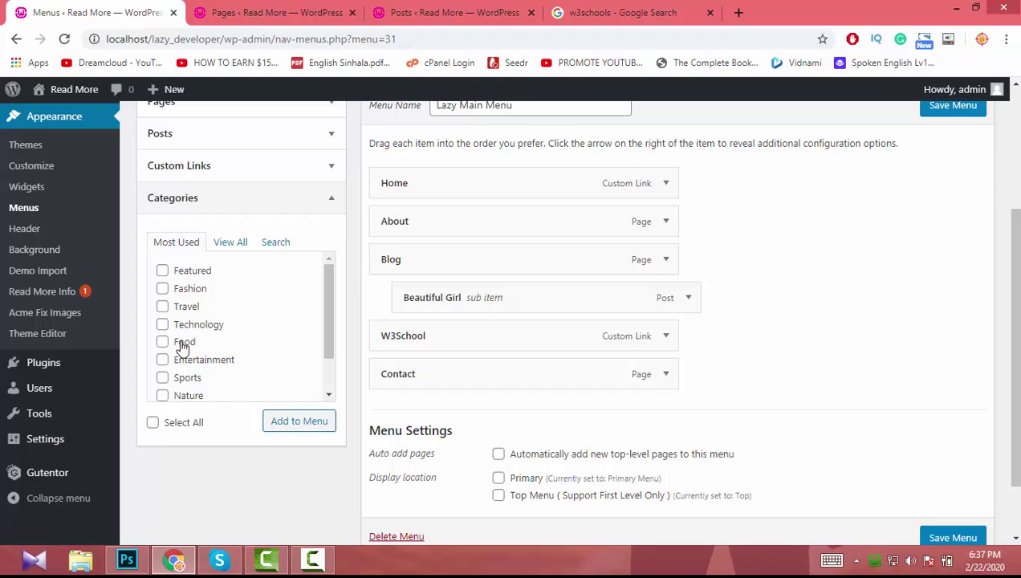
click(238, 244)
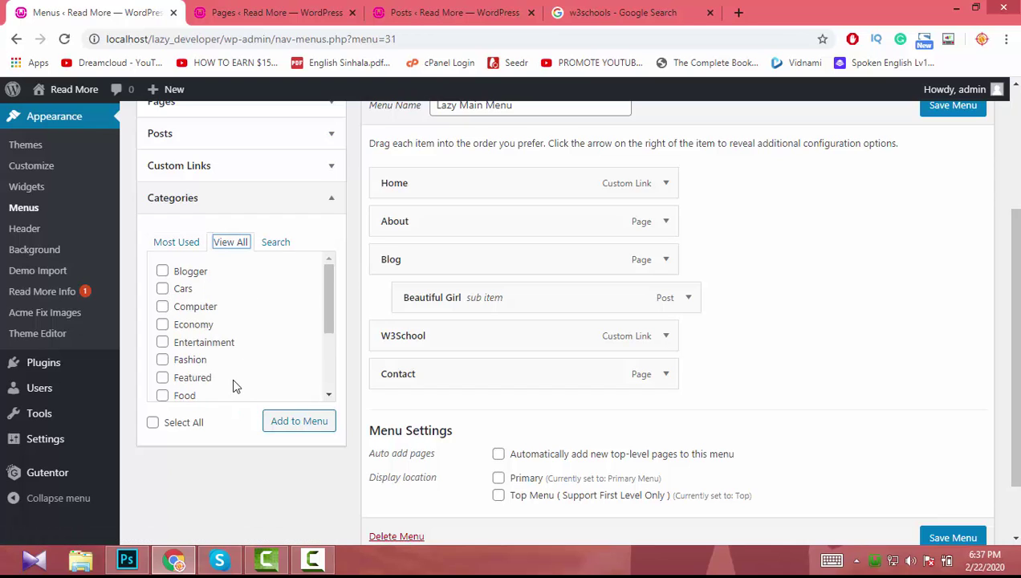
scroll(234, 387, down, 3)
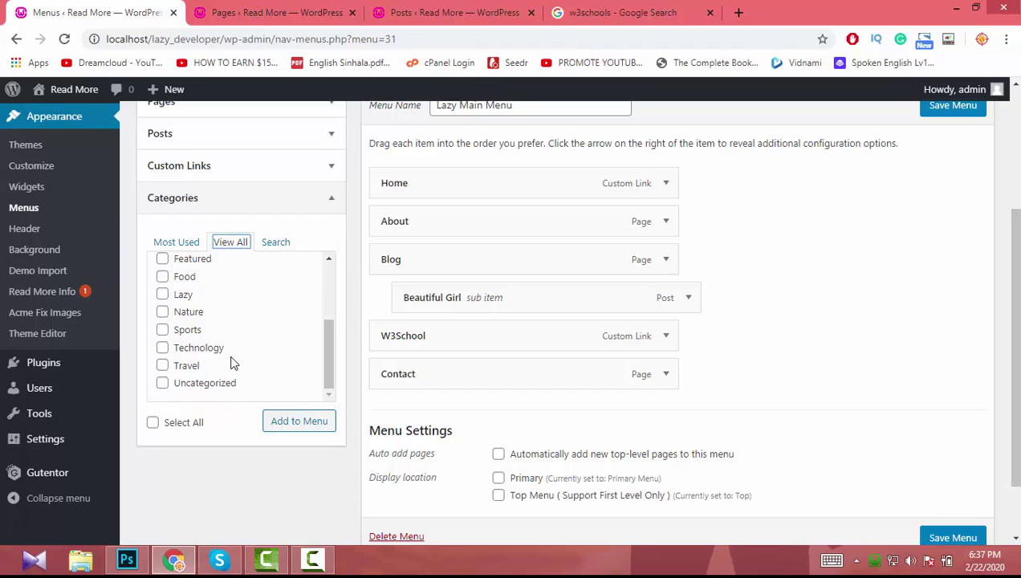
click(182, 294)
click(182, 295)
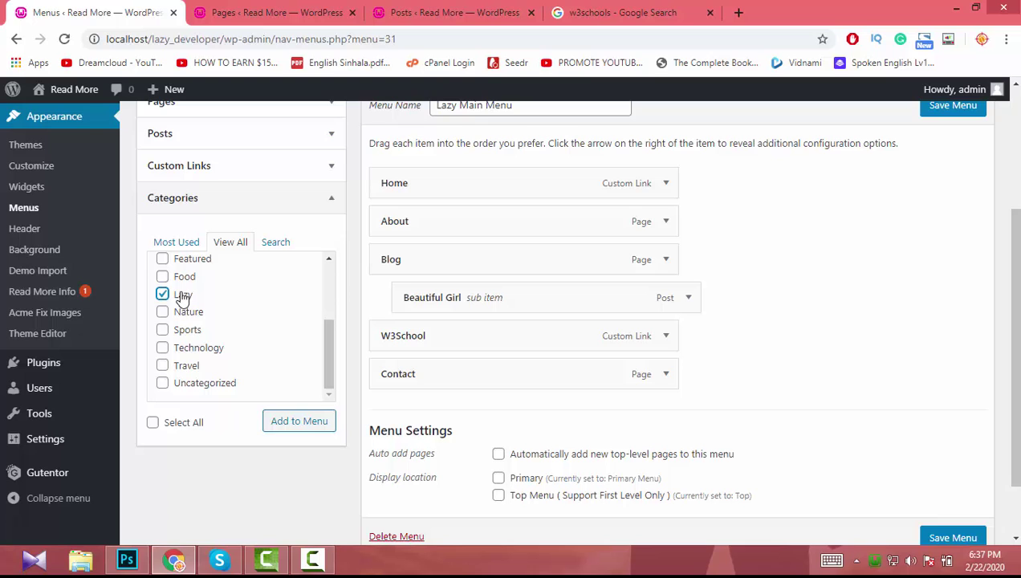
click(306, 422)
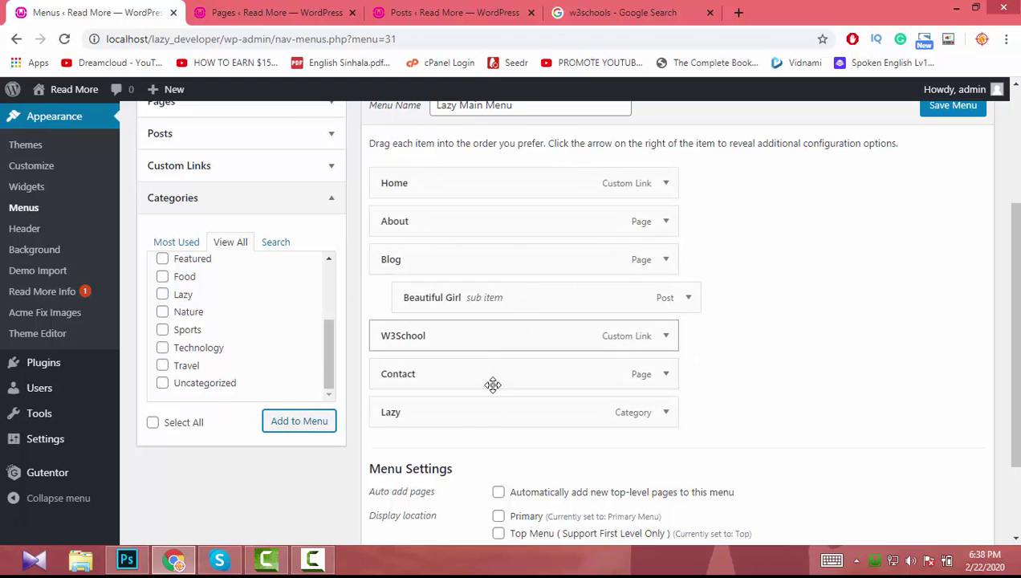
Look over the items and settings of Lazy Main Menu and save the menu
scroll(767, 329, down, 1)
scroll(767, 329, up, 2)
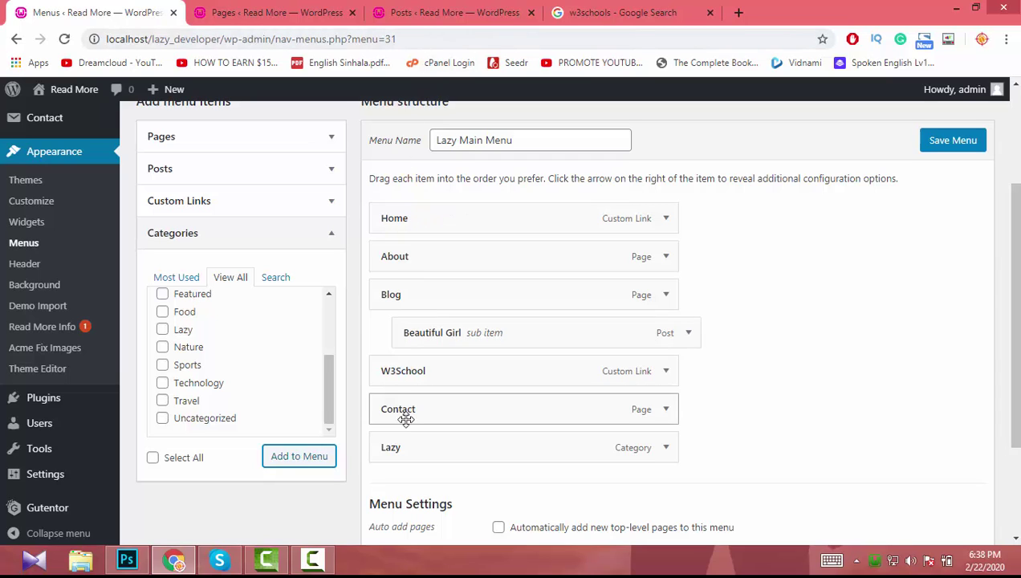
scroll(646, 406, down, 3)
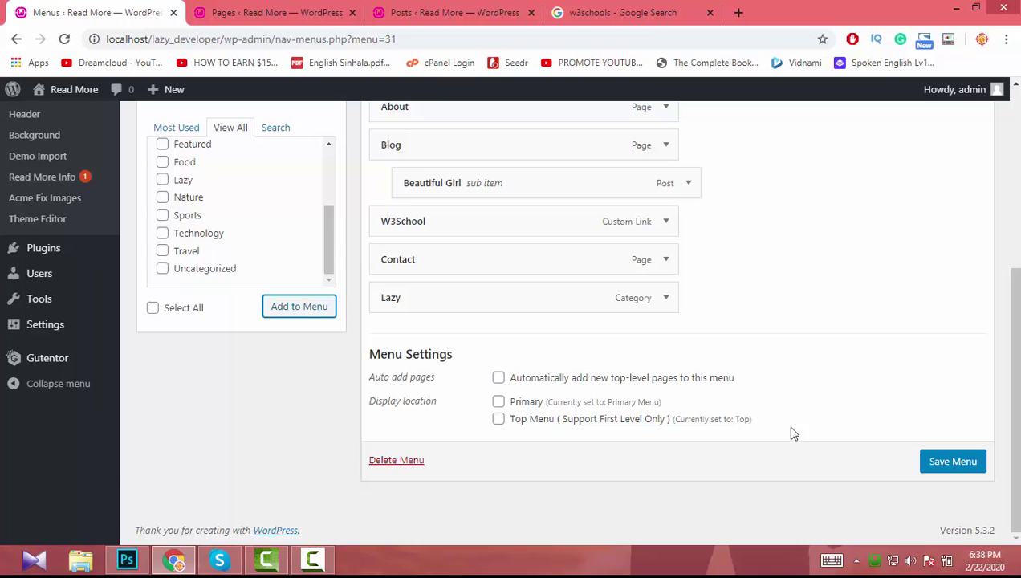
click(947, 470)
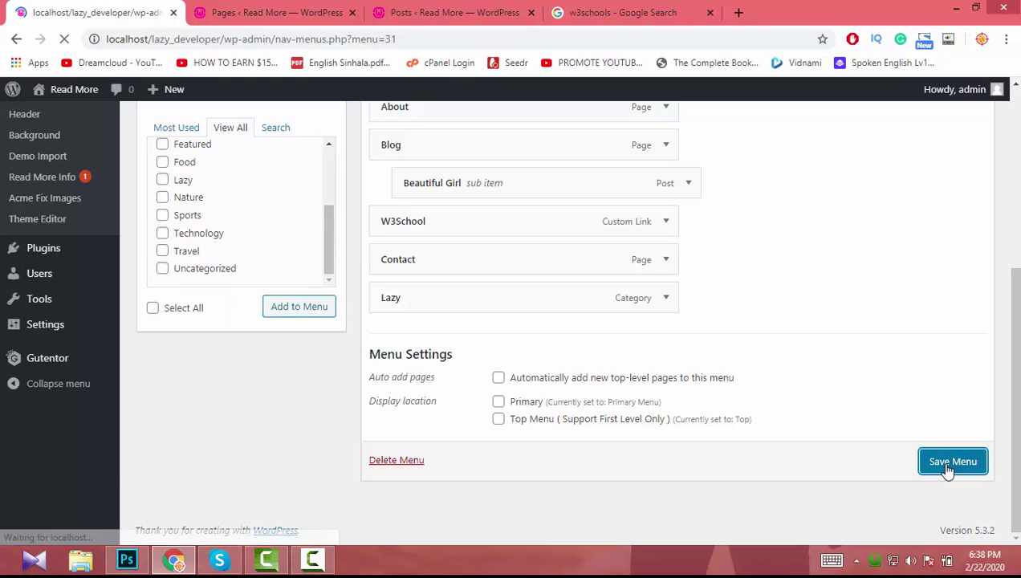
Assign Lazy Main Menu to the Primary display location in its menu settings
scroll(803, 385, down, 5)
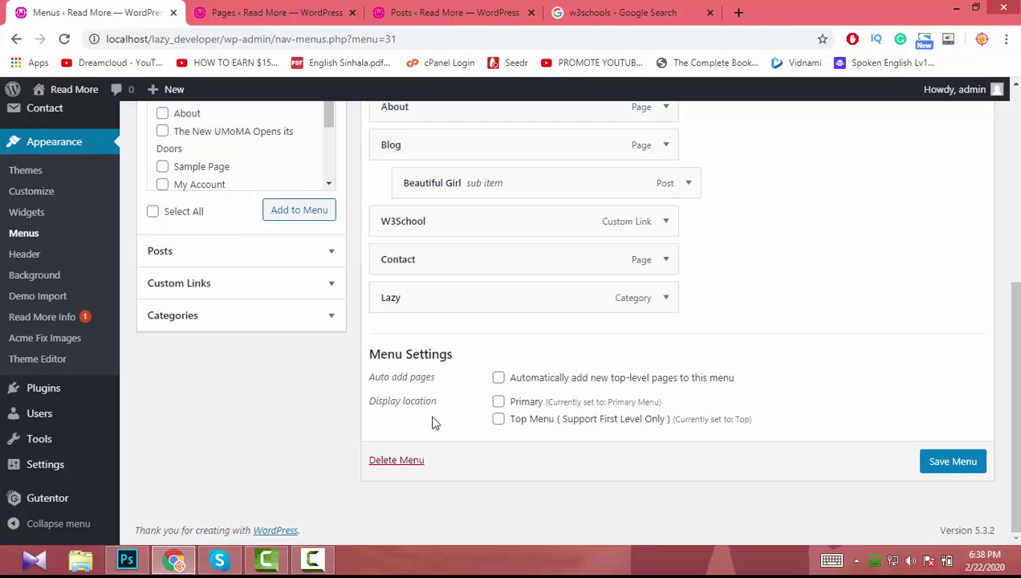
drag(395, 402, 369, 401)
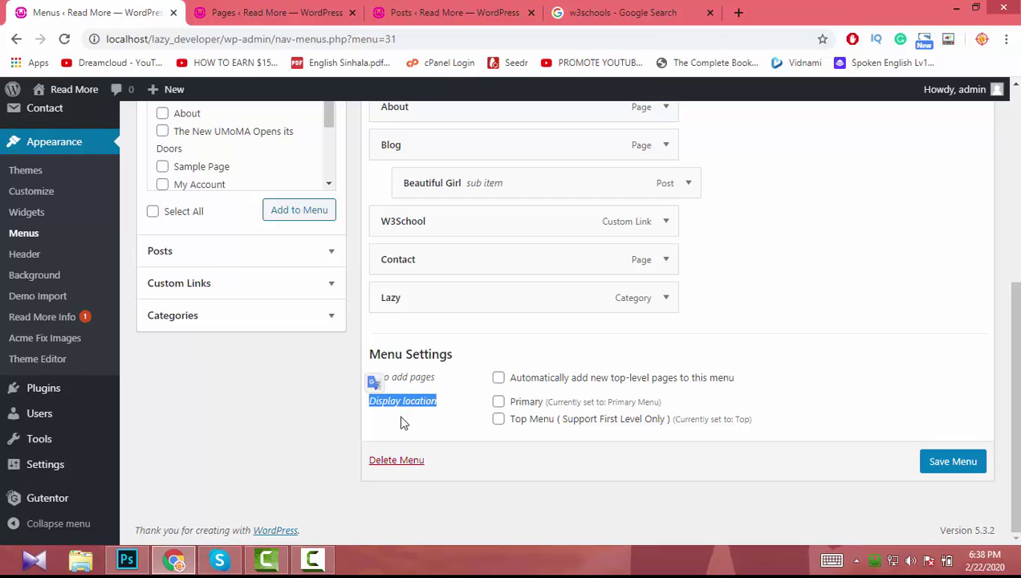
click(446, 409)
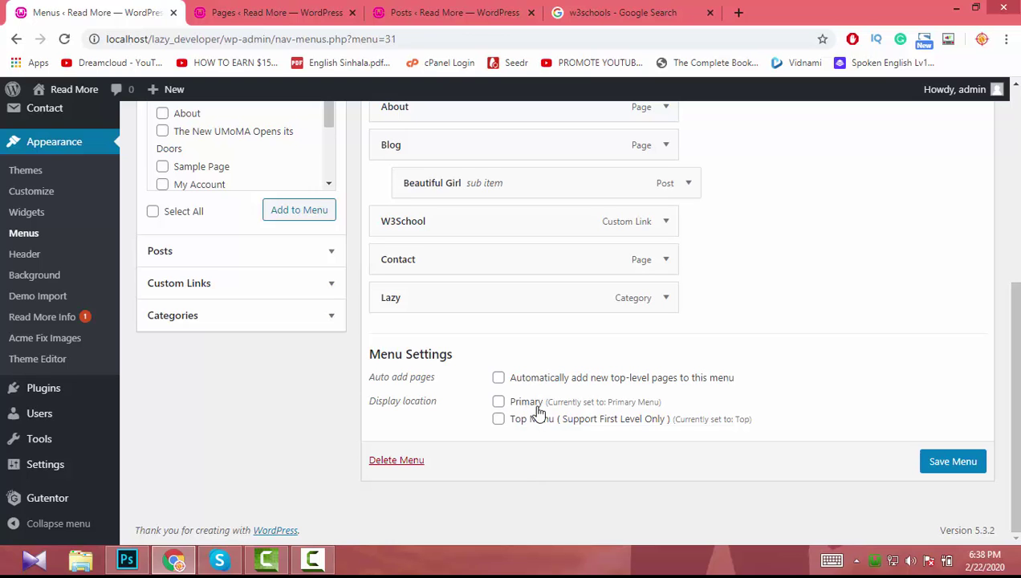
click(535, 404)
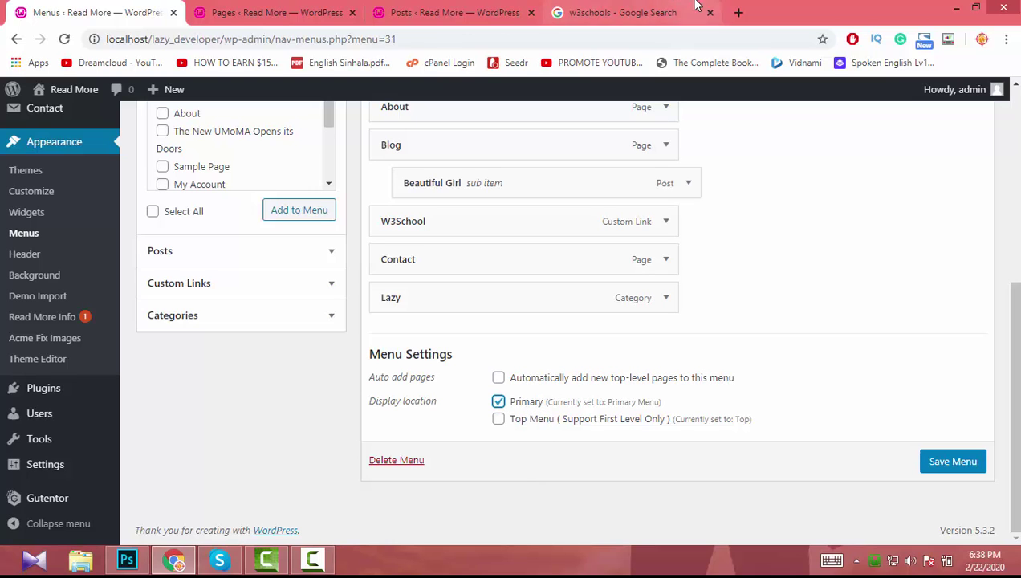
Return the Google search tab to the site's front page and look over its header menus and footer
click(618, 12)
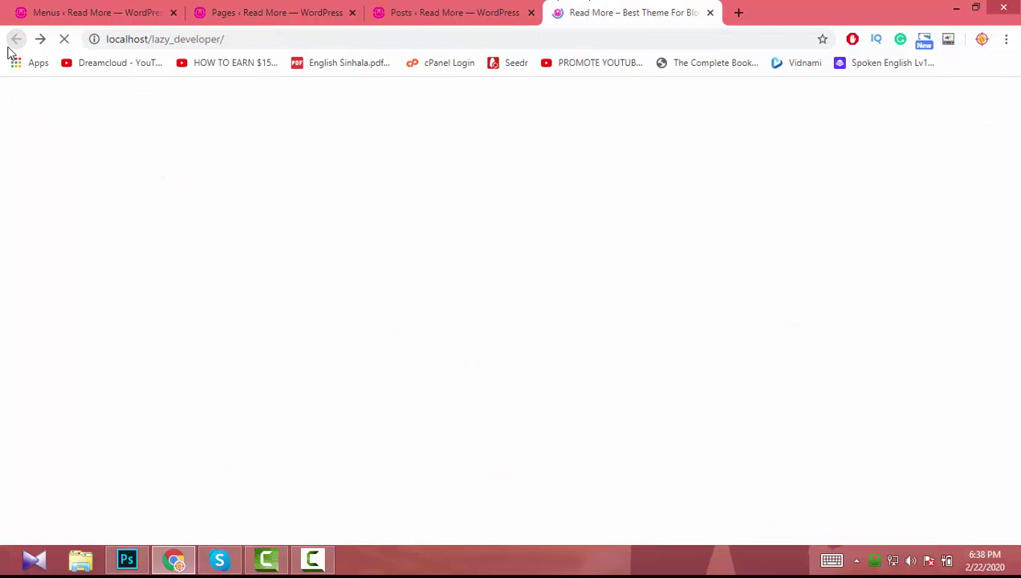
click(16, 39)
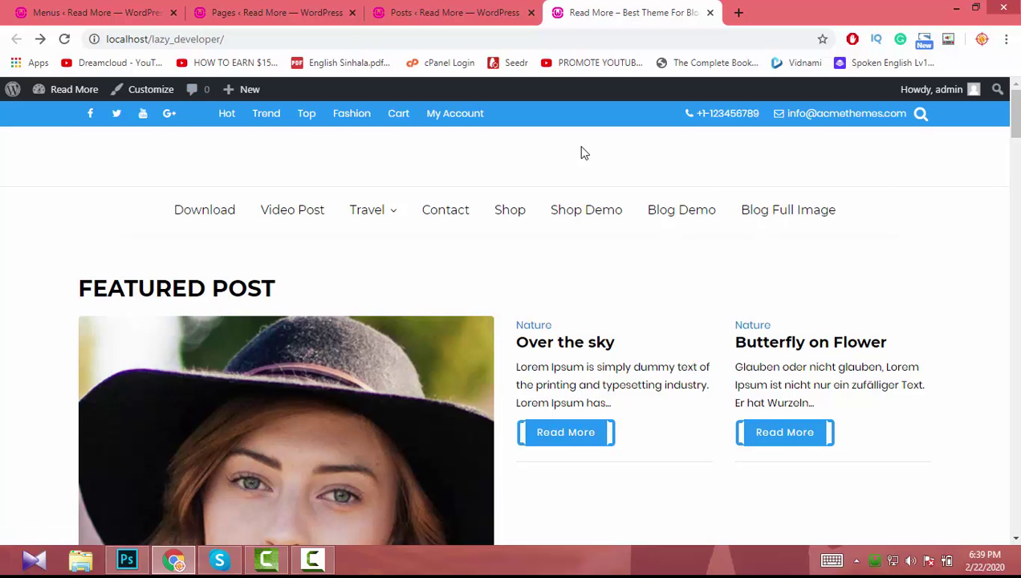
drag(1014, 116, 1015, 461)
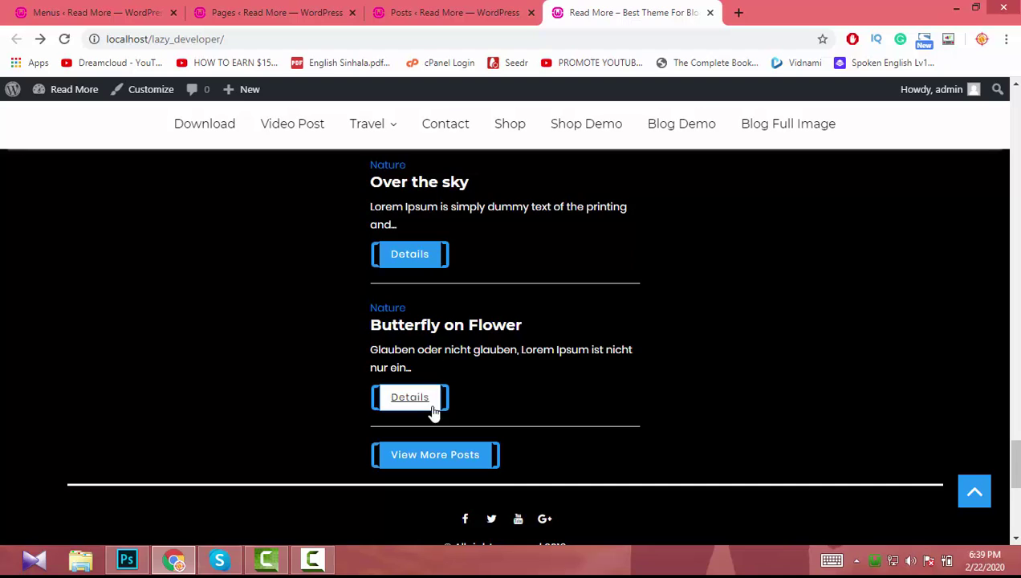
scroll(545, 520, down, 5)
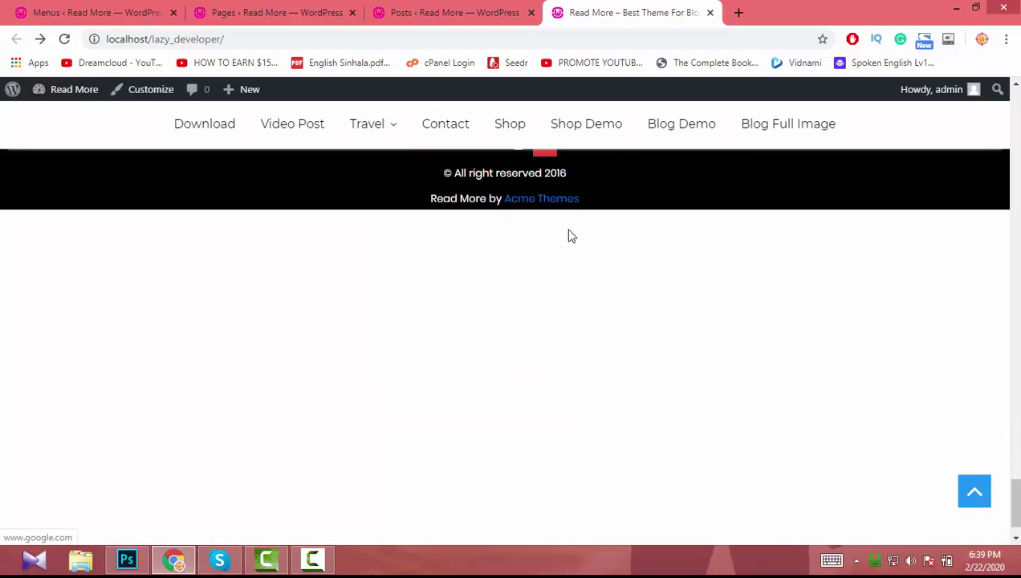
Go back to the menu editor and save Lazy Main Menu with its new display location
click(472, 4)
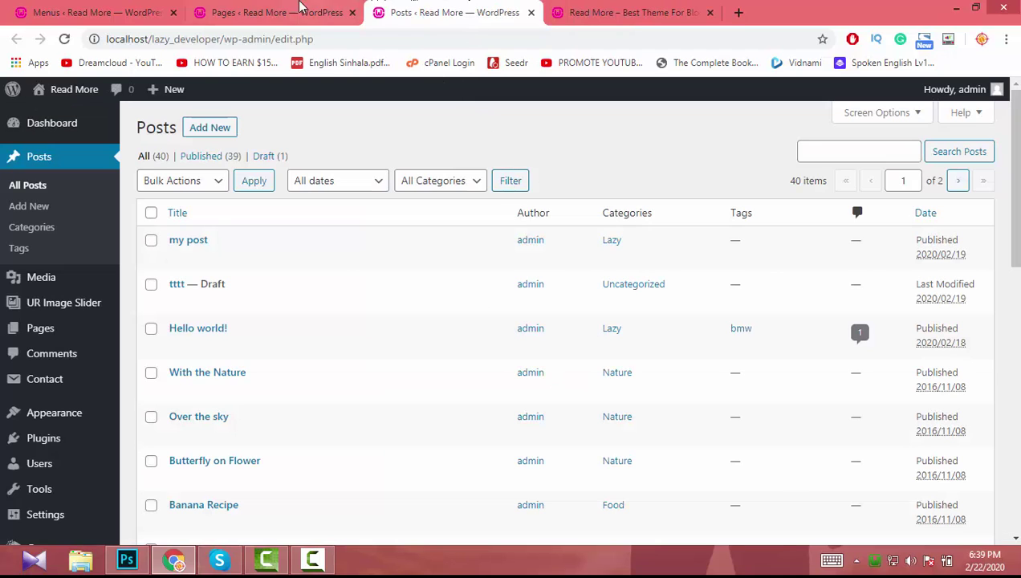
click(261, 5)
click(88, 12)
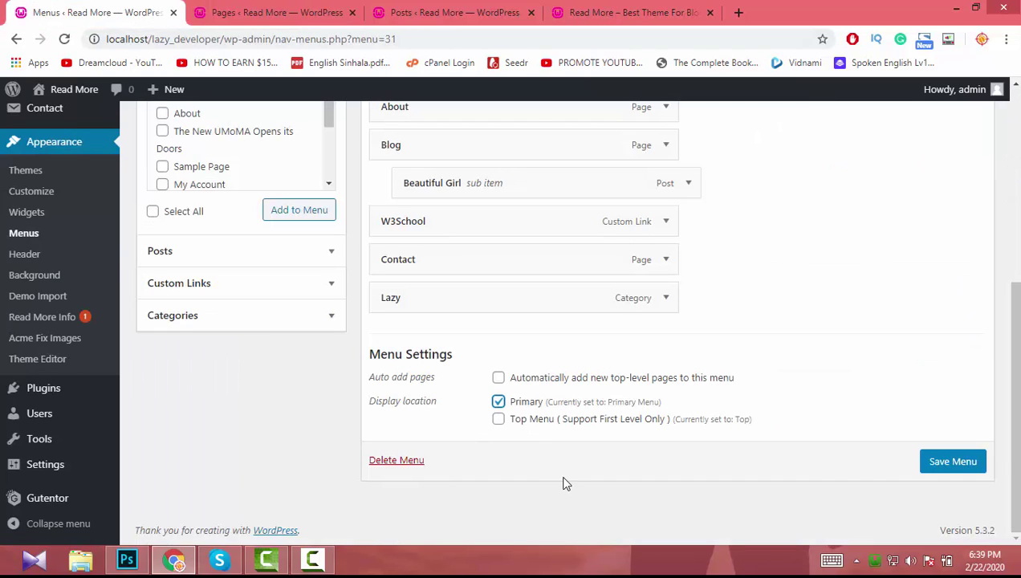
click(952, 462)
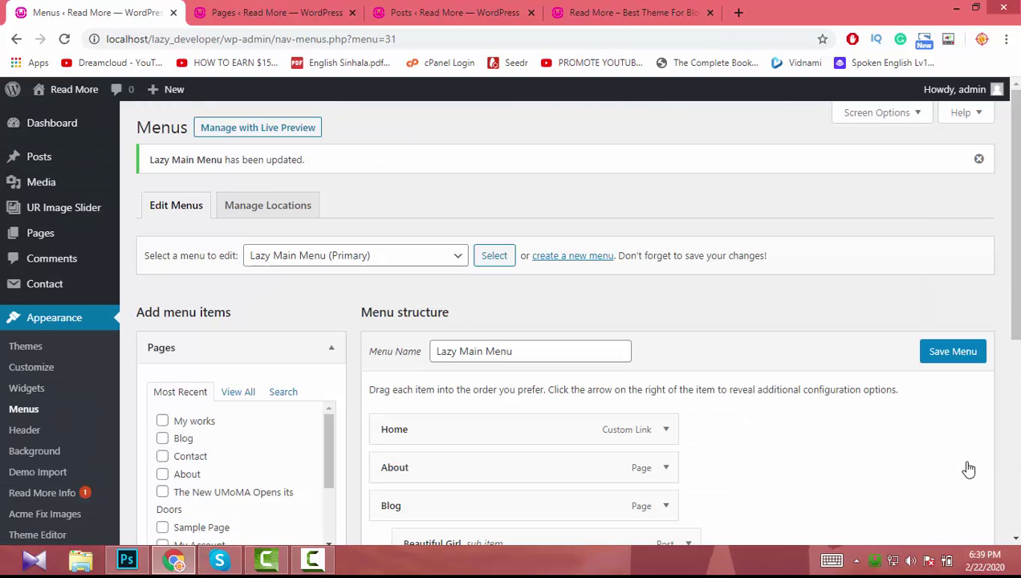
scroll(670, 370, down, 1)
scroll(670, 373, up, 1)
scroll(666, 371, down, 1)
scroll(665, 371, up, 1)
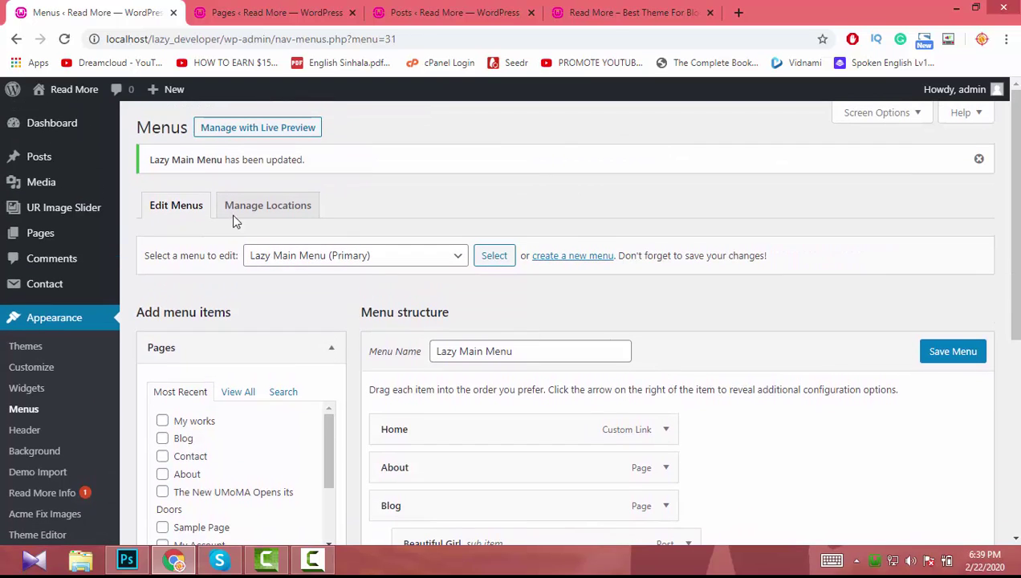
Open the menu locations management and check which menus can be assigned to the Primary location
click(261, 206)
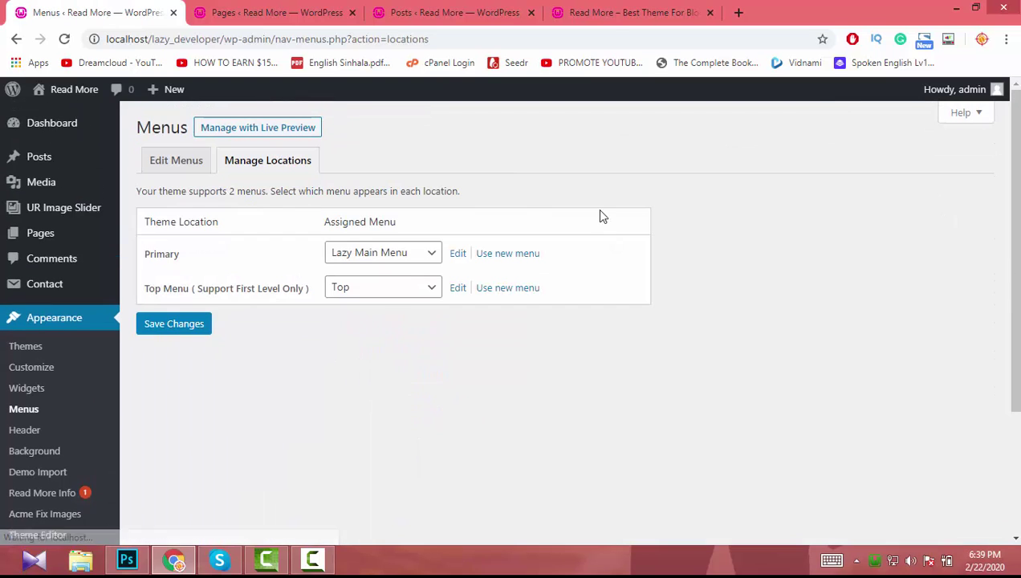
click(375, 264)
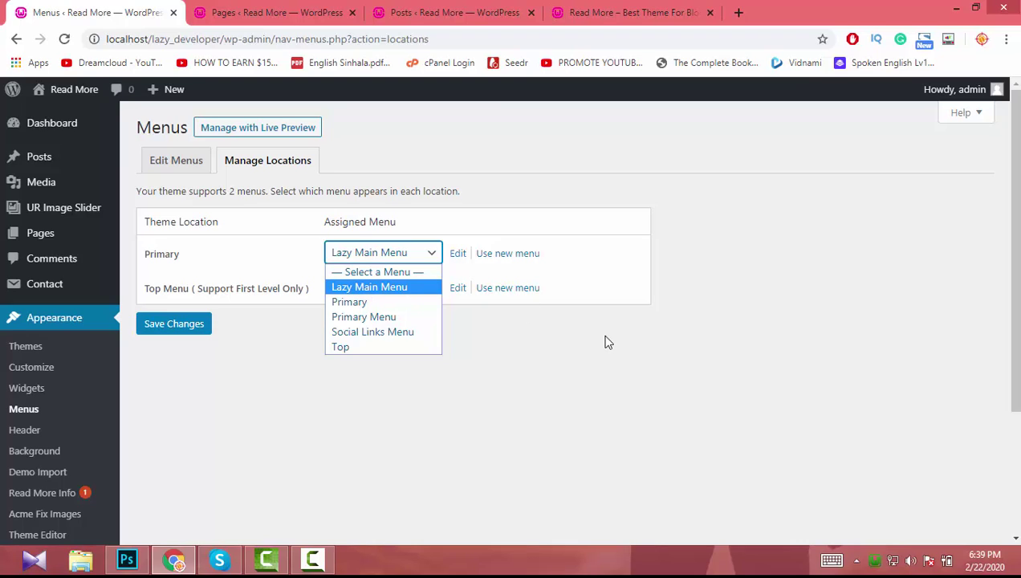
click(590, 410)
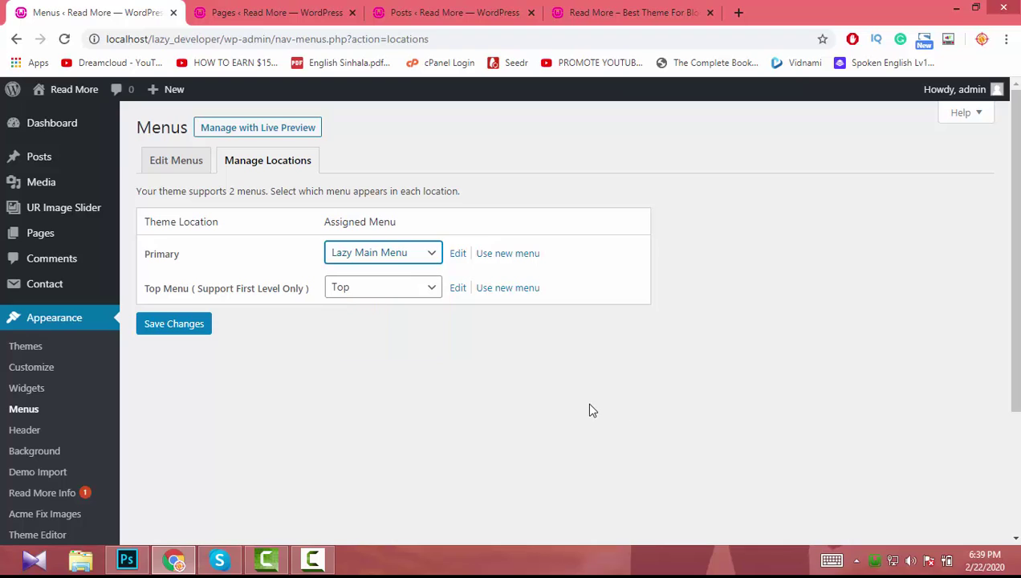
click(590, 410)
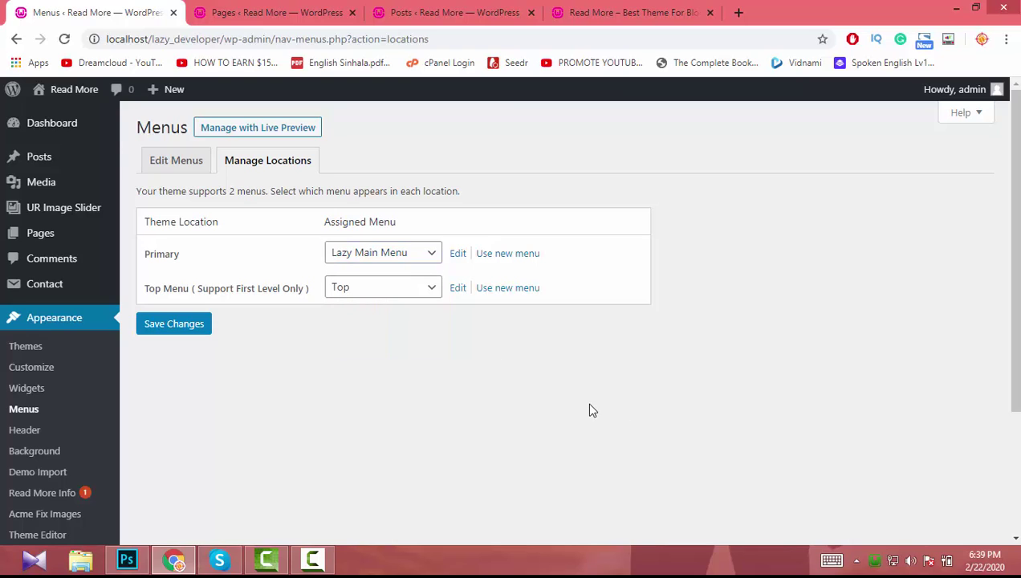
Reload the site's front page and examine the items of its primary navigation menu, including the Blog submenu
click(608, 9)
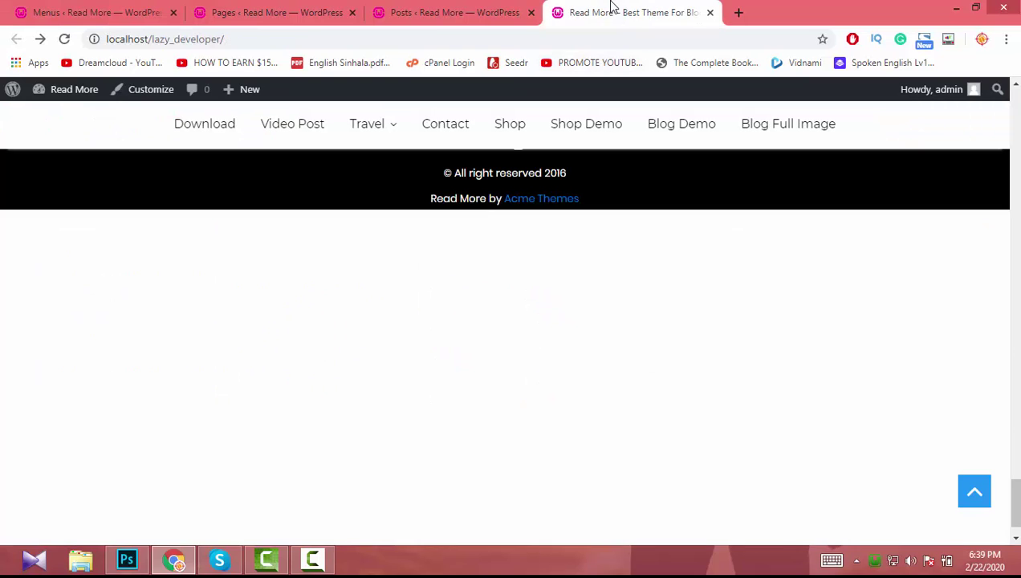
click(600, 42)
key(Return)
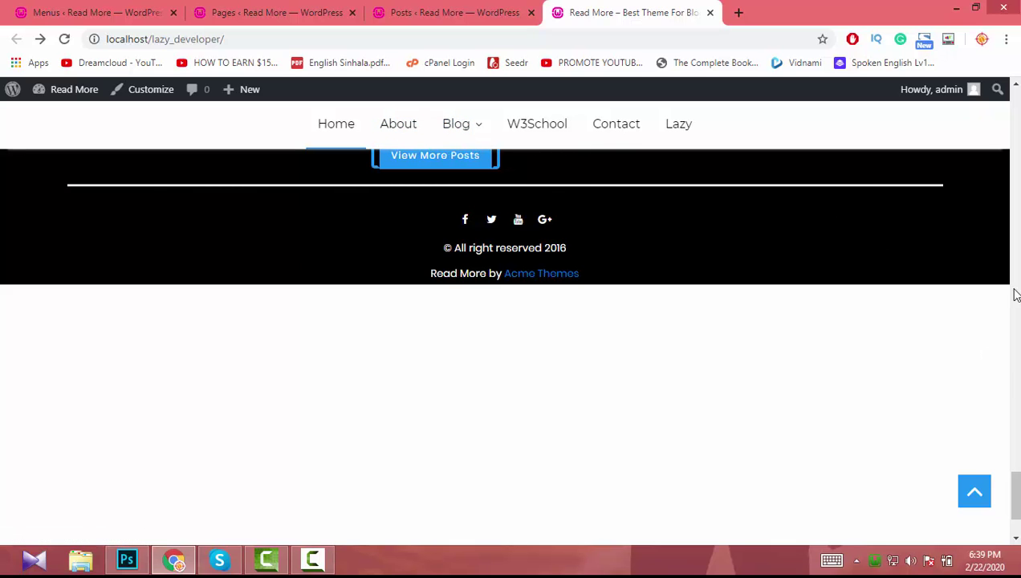
drag(1015, 500, 1015, 112)
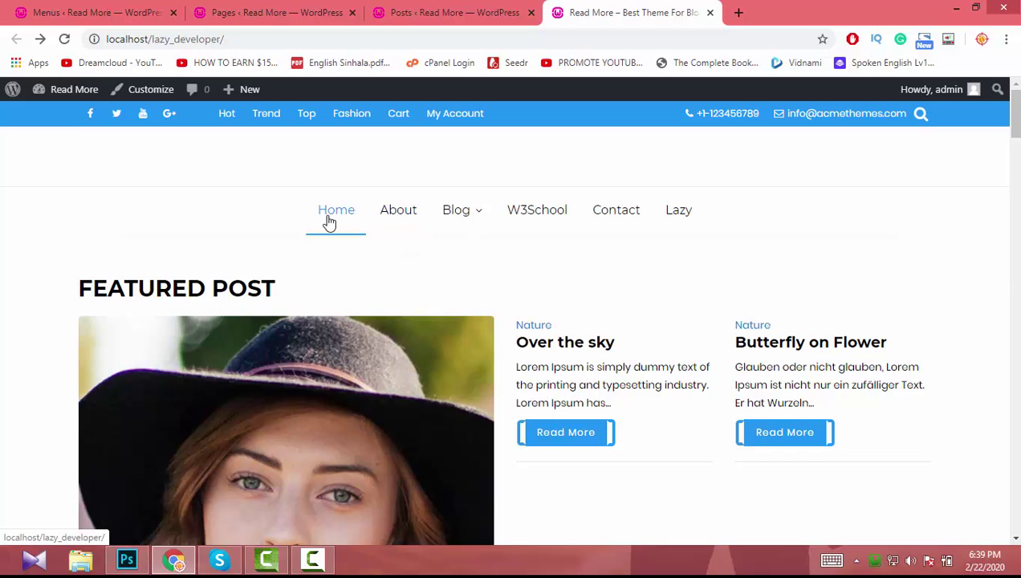
mouse_move(476, 221)
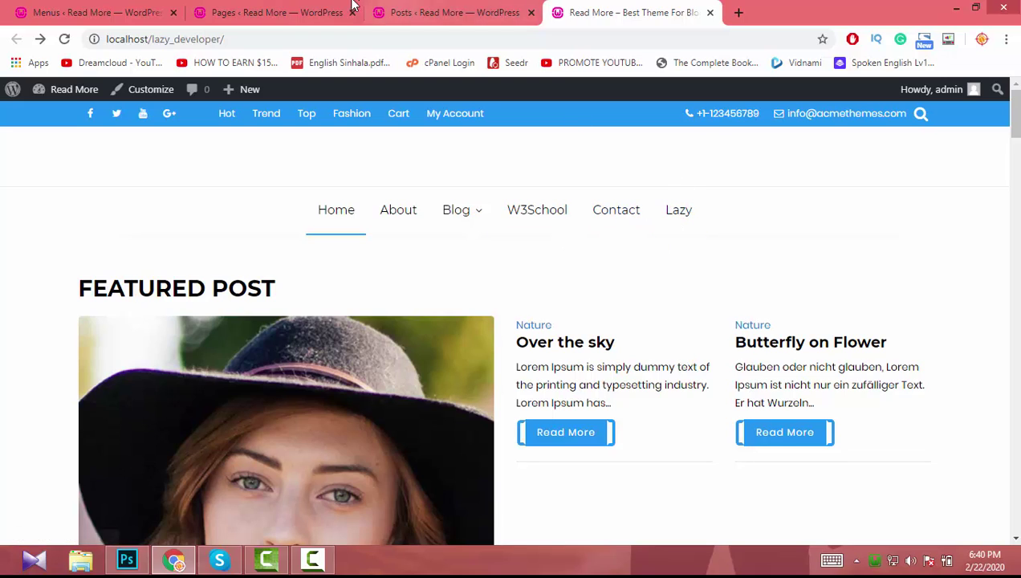
Return to editing Lazy Main Menu and remove the Beautiful Girl sub item from under Blog
click(94, 12)
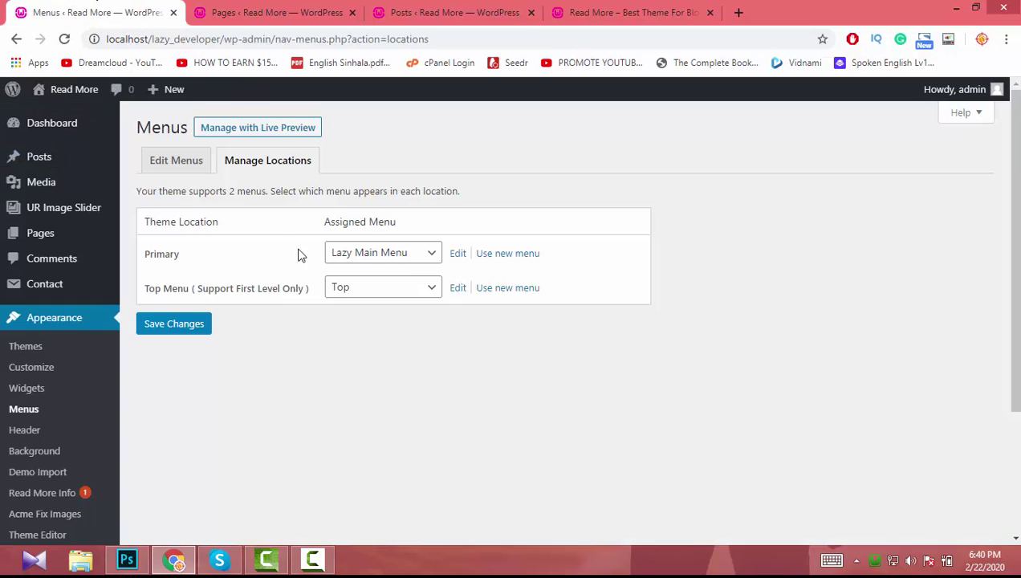
click(184, 165)
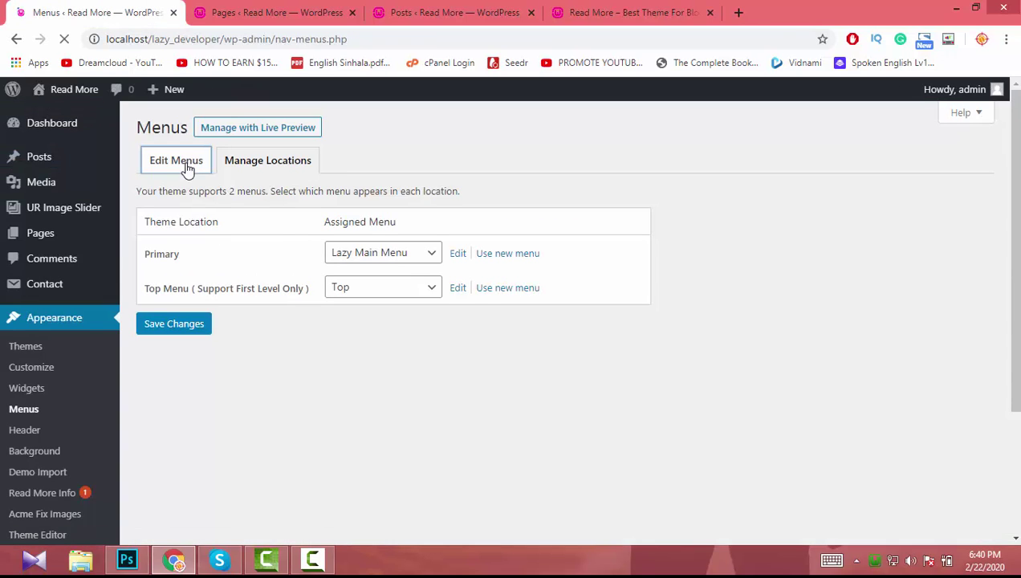
scroll(568, 320, down, 3)
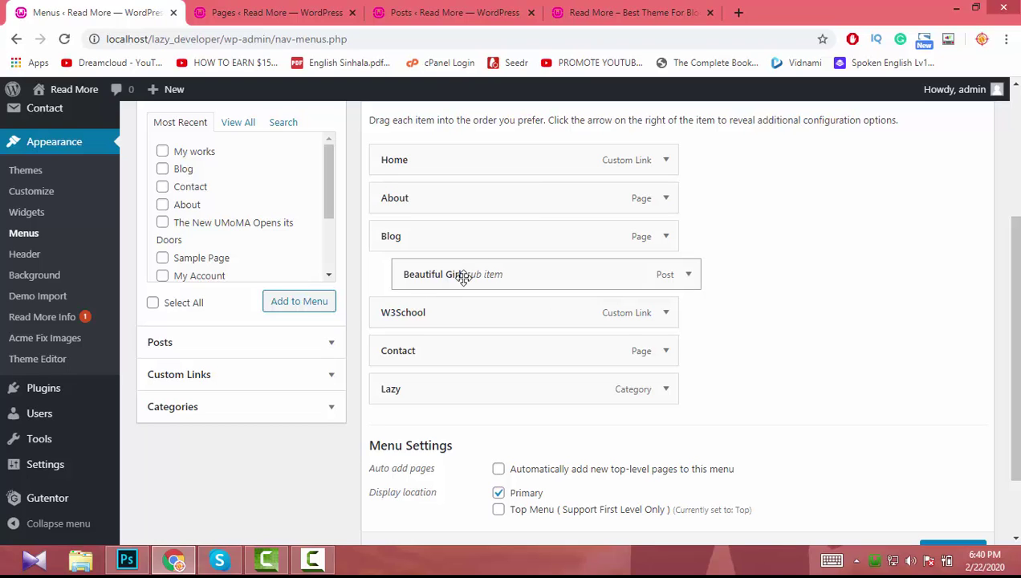
click(687, 275)
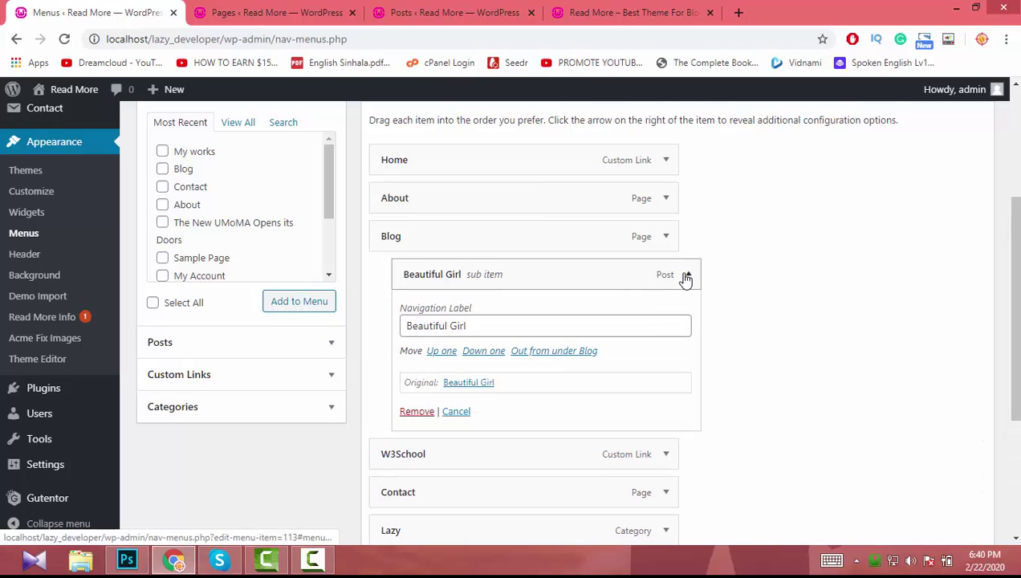
scroll(686, 279, down, 2)
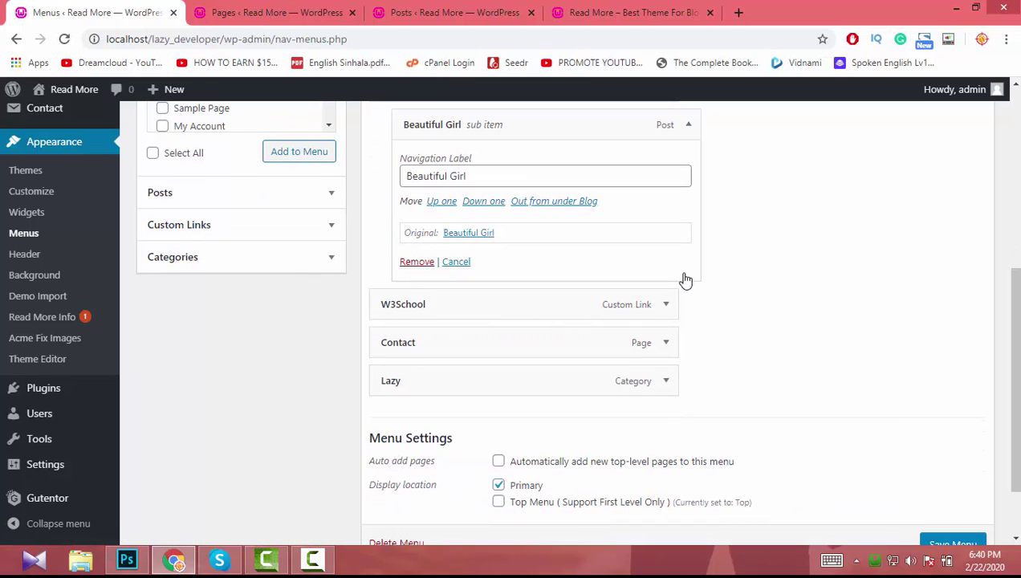
scroll(686, 279, up, 1)
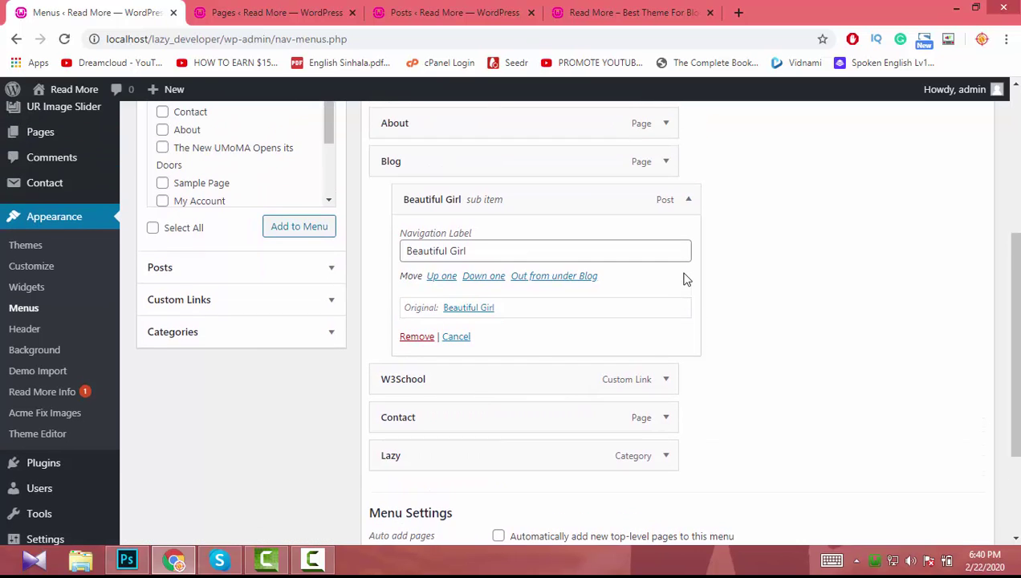
click(416, 337)
scroll(621, 387, up, 2)
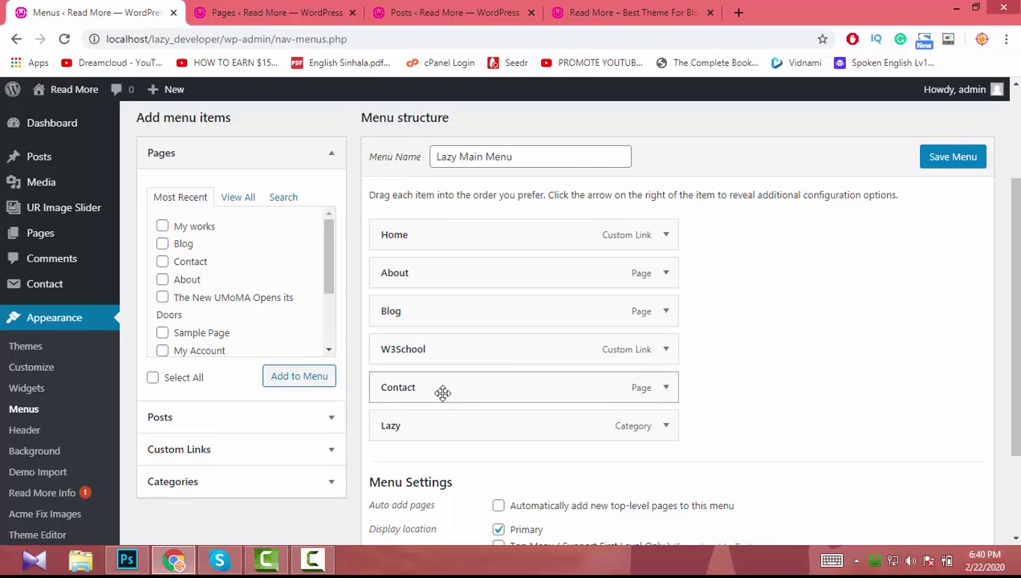
scroll(442, 392, down, 1)
scroll(442, 398, up, 1)
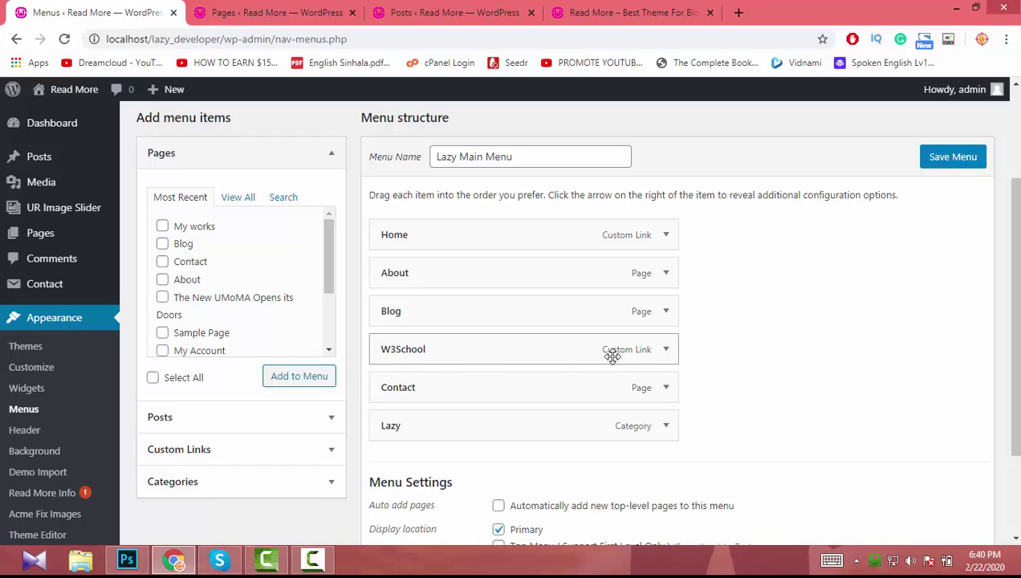
Move the W3School custom link up one place, then remove it from Lazy Main Menu
click(667, 349)
scroll(647, 353, down, 2)
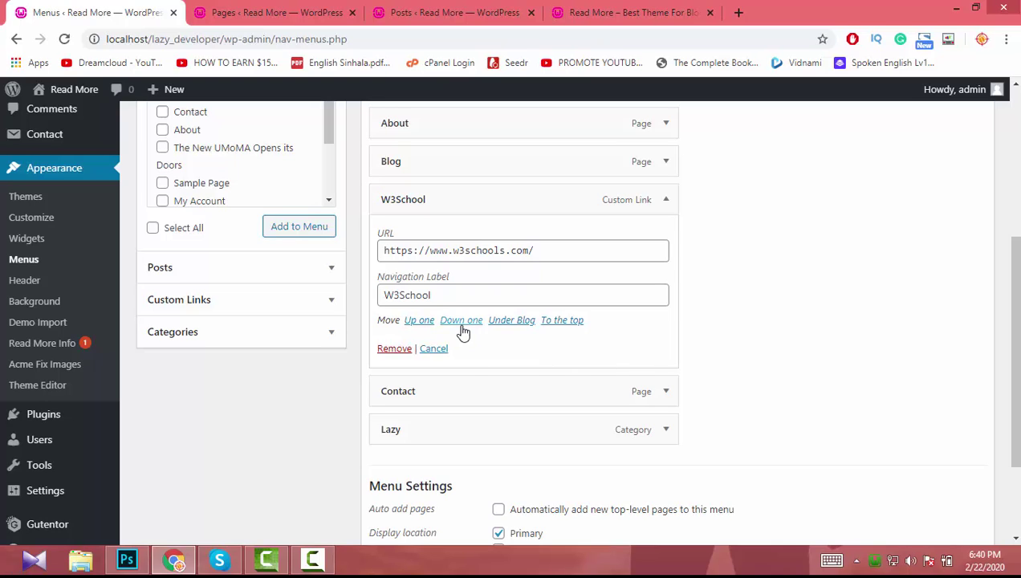
click(427, 324)
scroll(438, 329, up, 1)
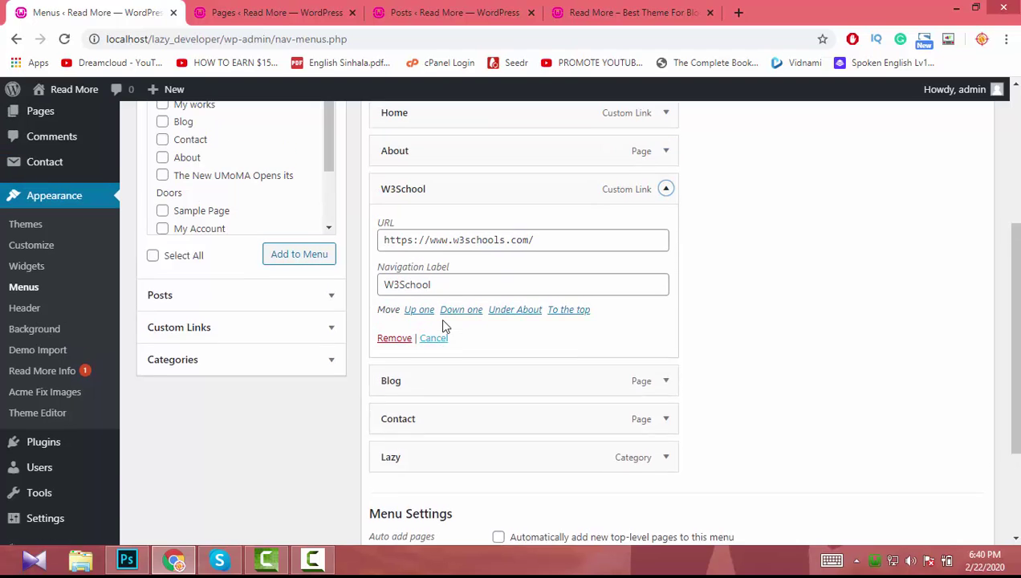
click(395, 386)
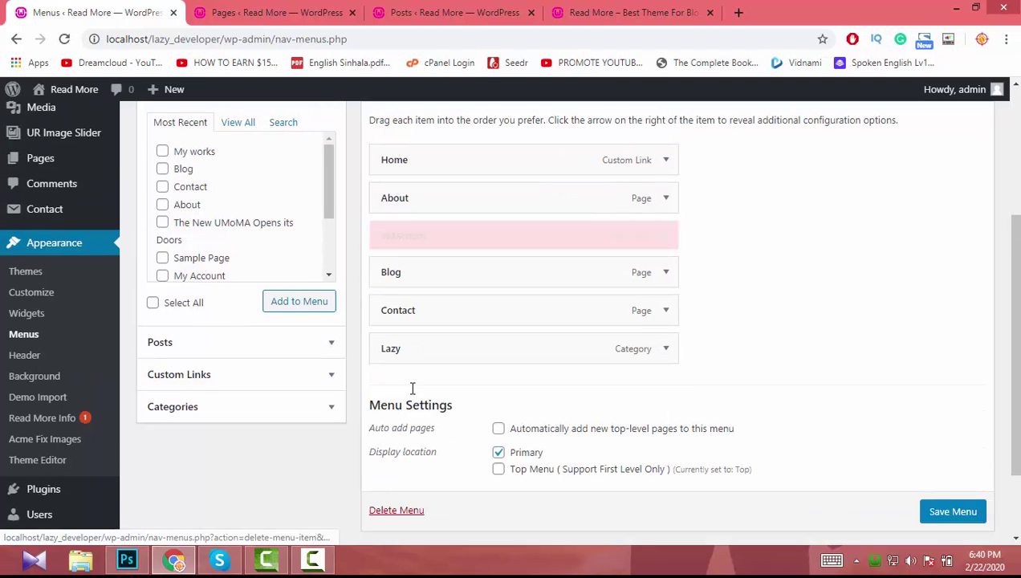
scroll(597, 409, up, 1)
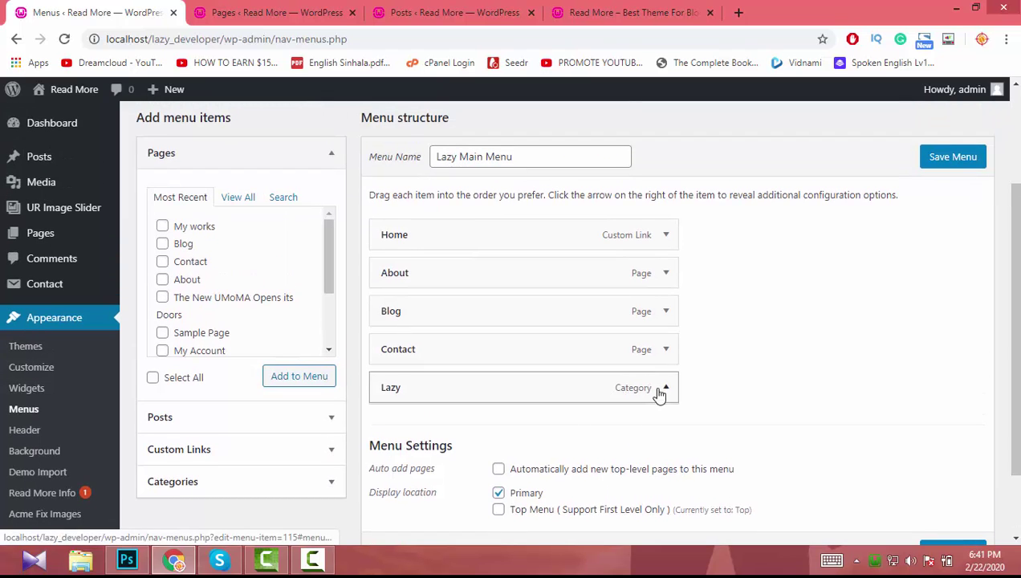
Remove the Lazy category item from Lazy Main Menu and save the menu
click(666, 389)
scroll(590, 400, down, 2)
click(399, 376)
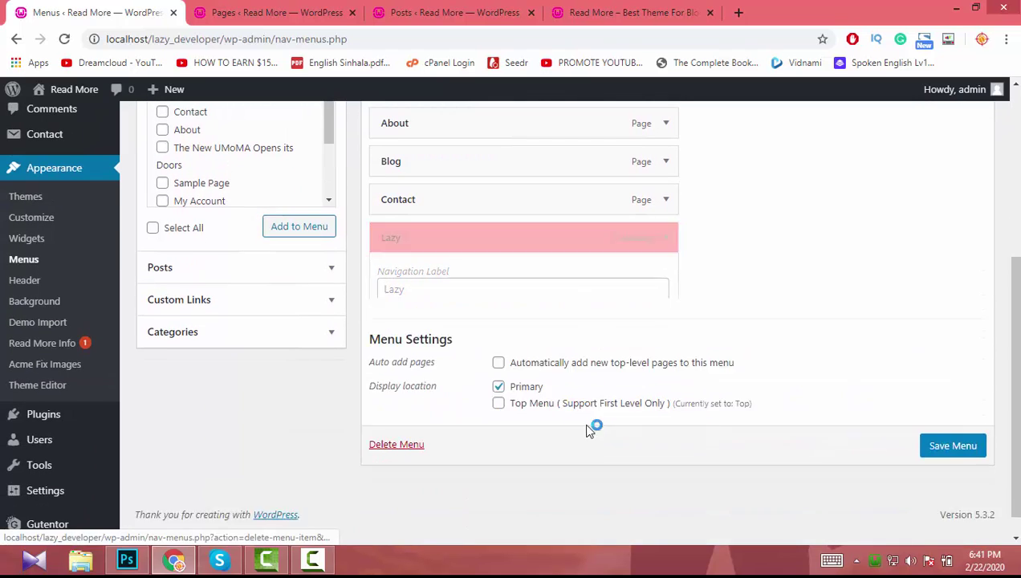
scroll(415, 198, up, 1)
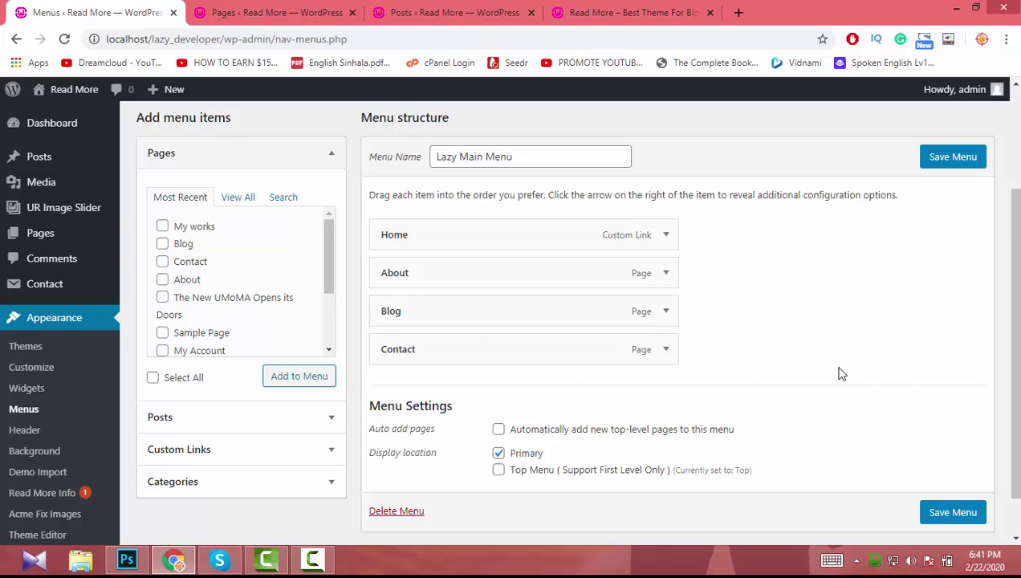
click(950, 515)
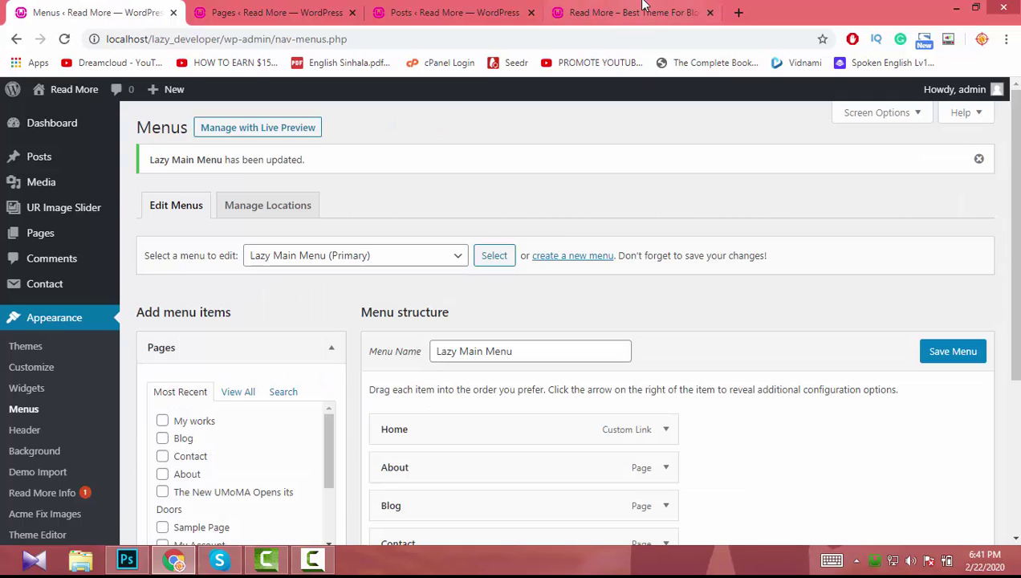
Reload the site's front page and check which items remain in the primary navigation
click(642, 12)
key(F5)
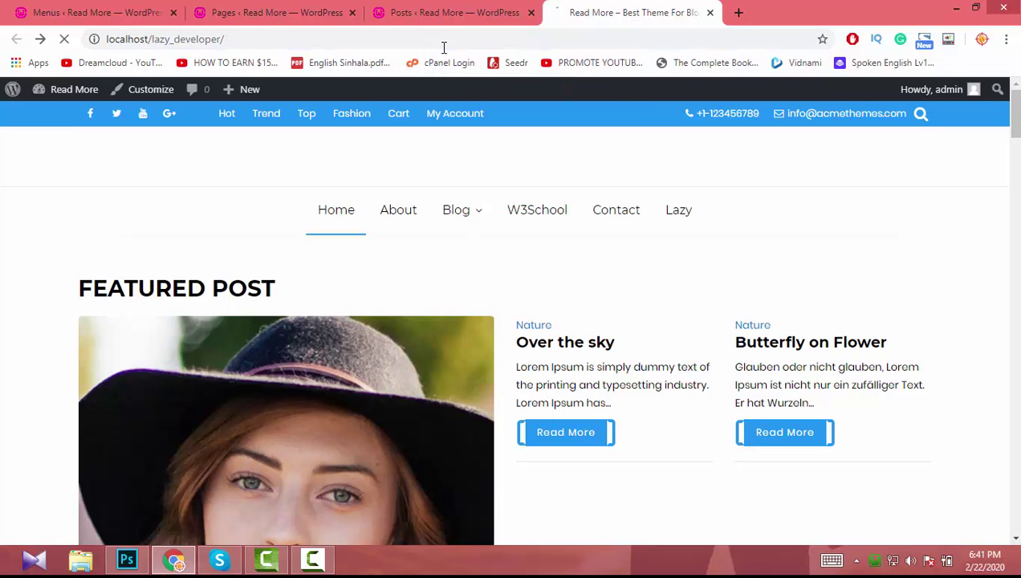
click(676, 264)
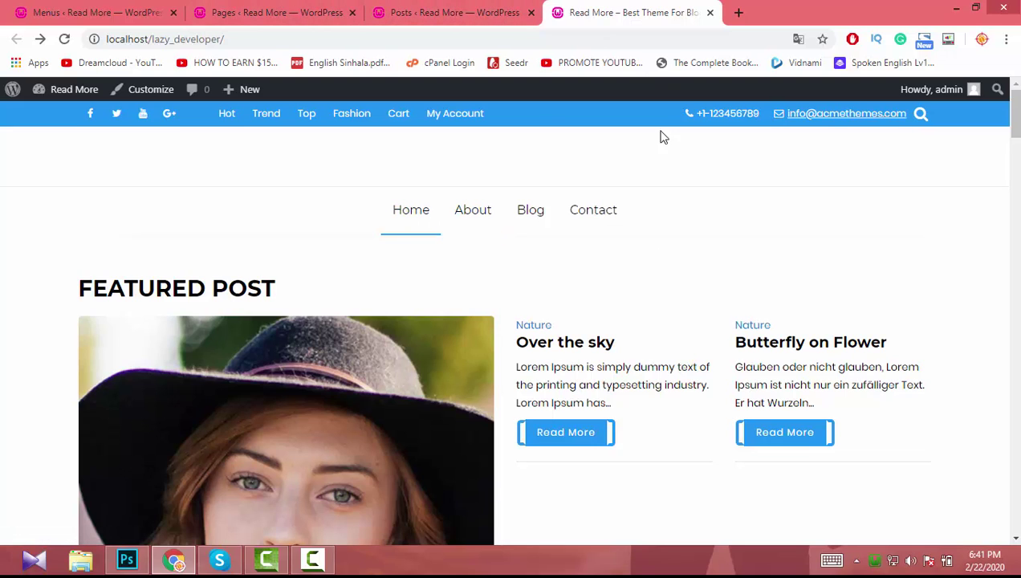
Load the Top menu for editing and compare its items with the links in the site's top bar
click(469, 11)
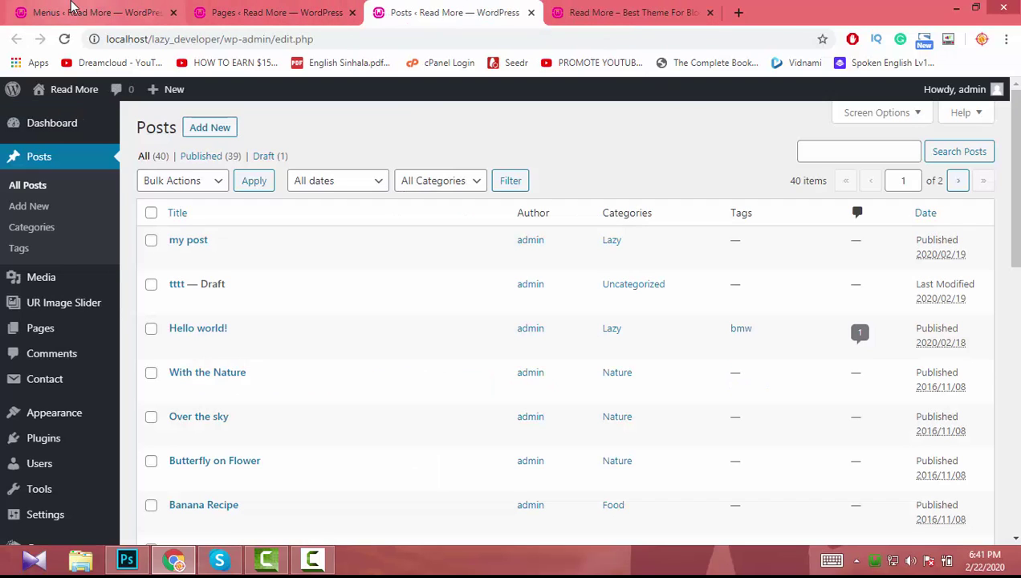
click(73, 10)
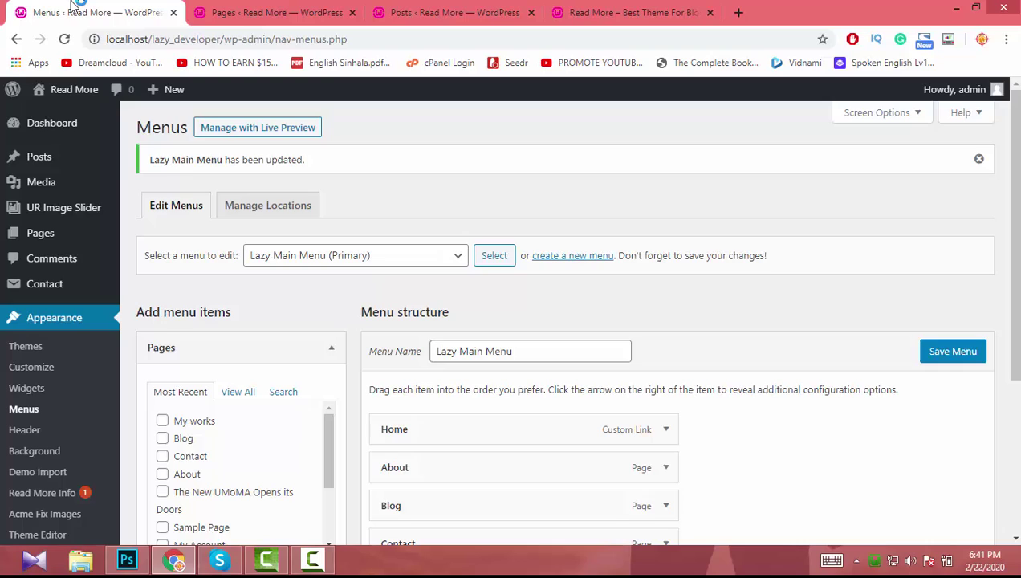
click(382, 259)
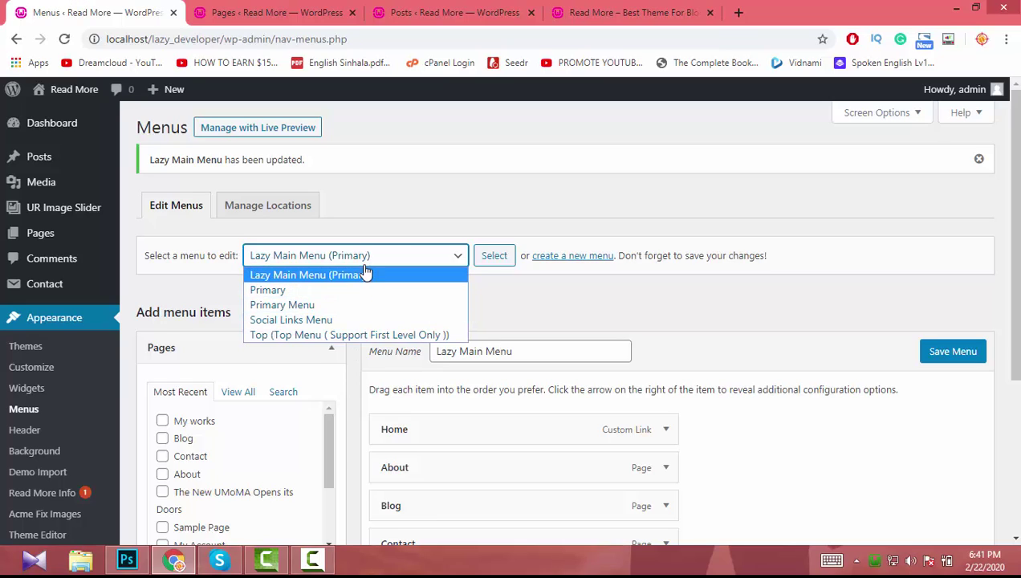
click(285, 338)
click(505, 265)
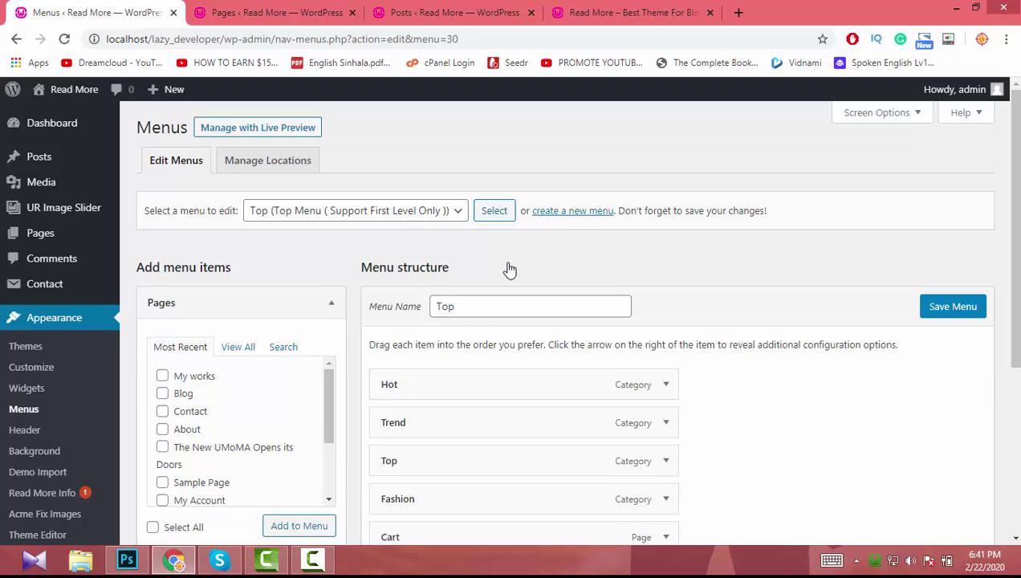
scroll(636, 262, down, 3)
scroll(635, 262, up, 1)
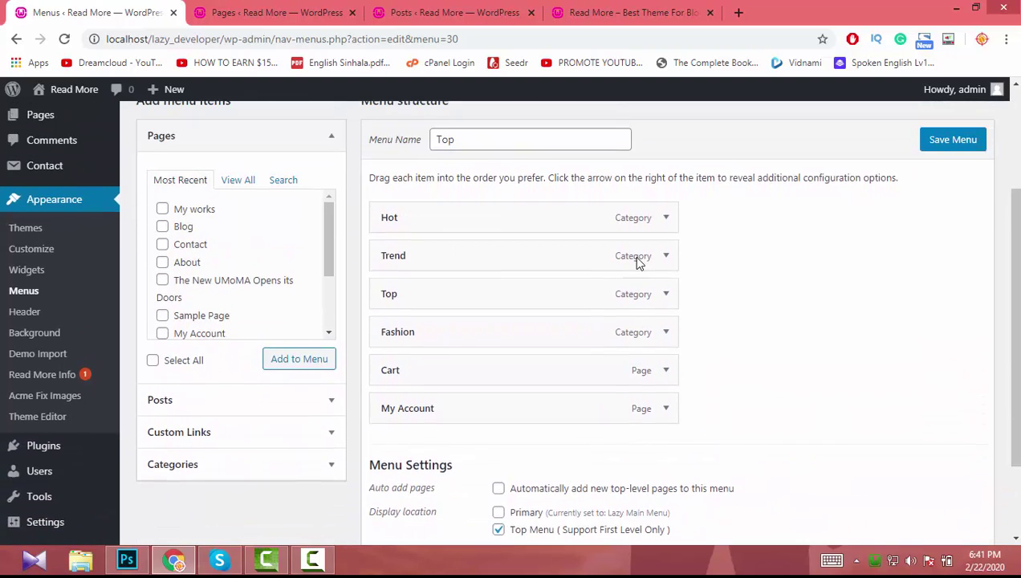
click(633, 12)
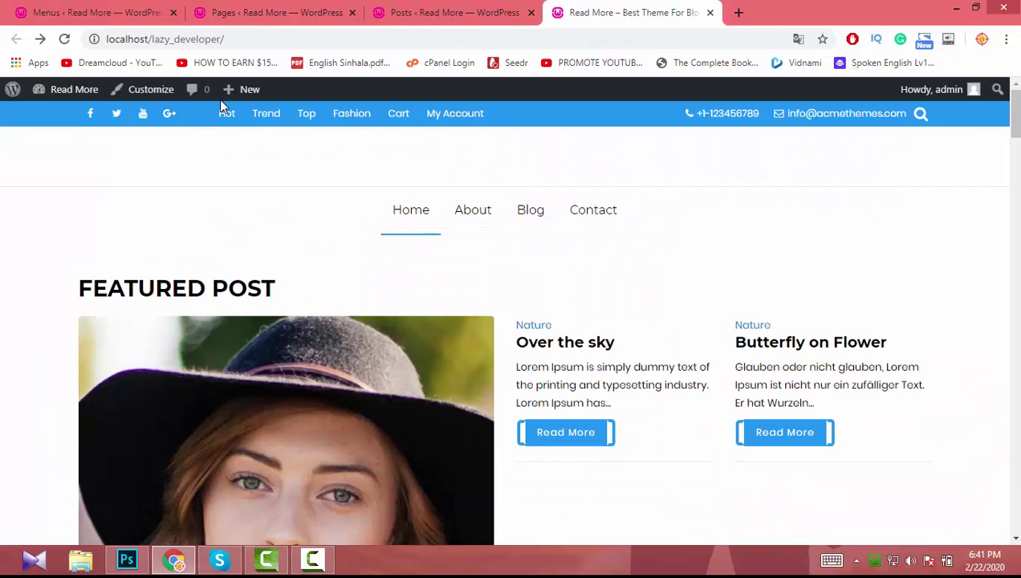
click(96, 12)
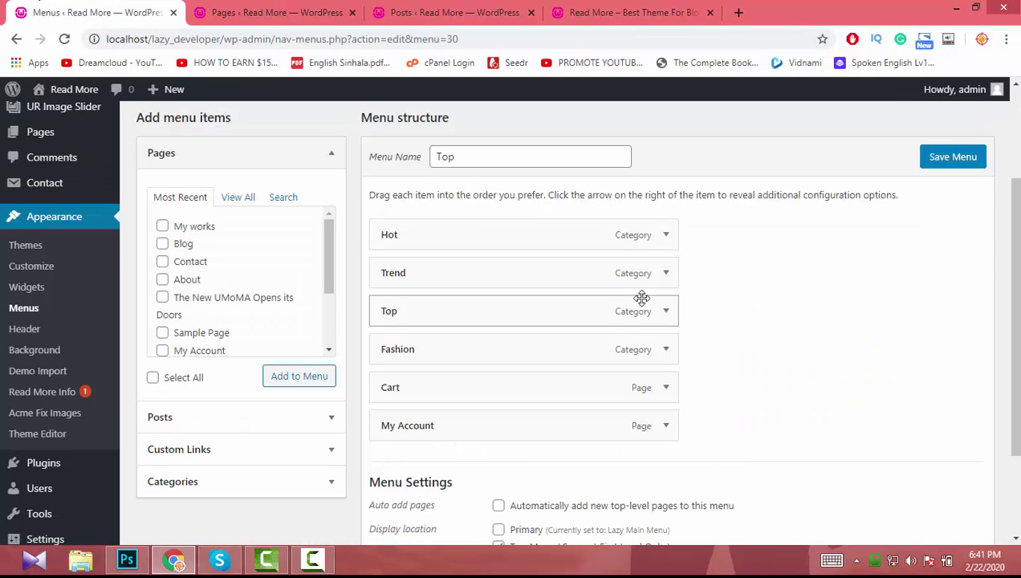
Remove the Hot category item from the Top menu
click(659, 235)
click(405, 379)
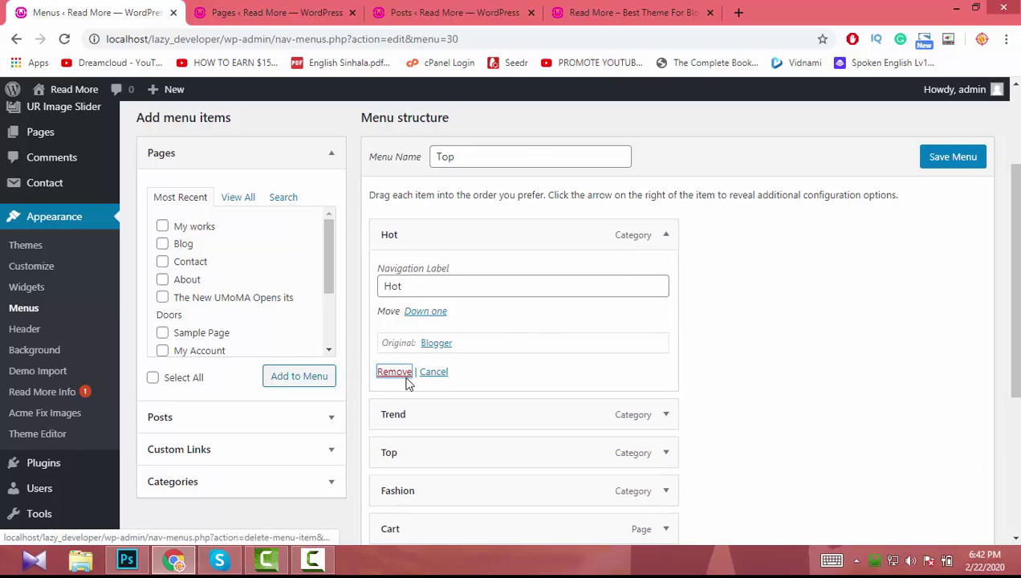
scroll(889, 368, down, 3)
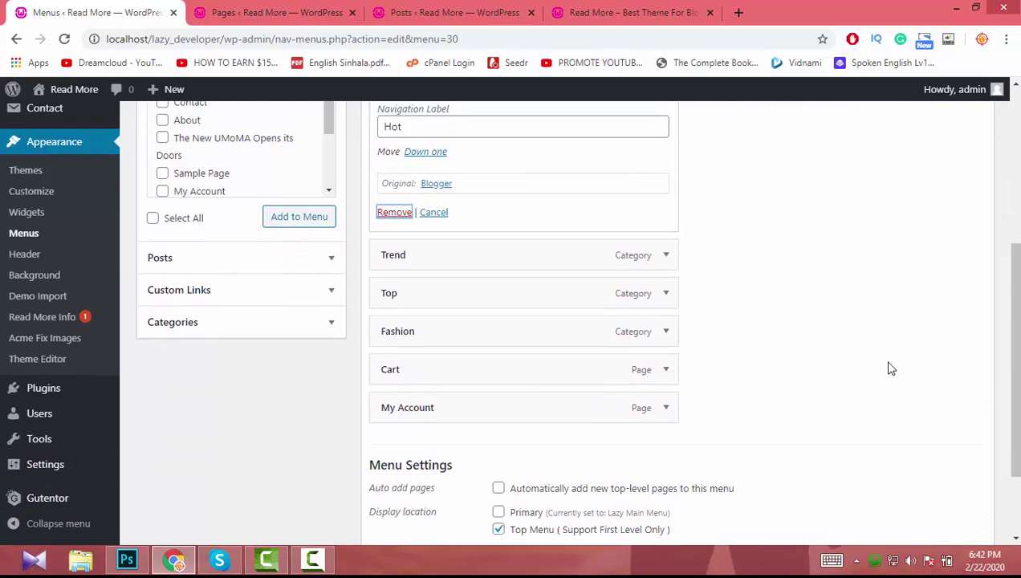
scroll(889, 368, up, 3)
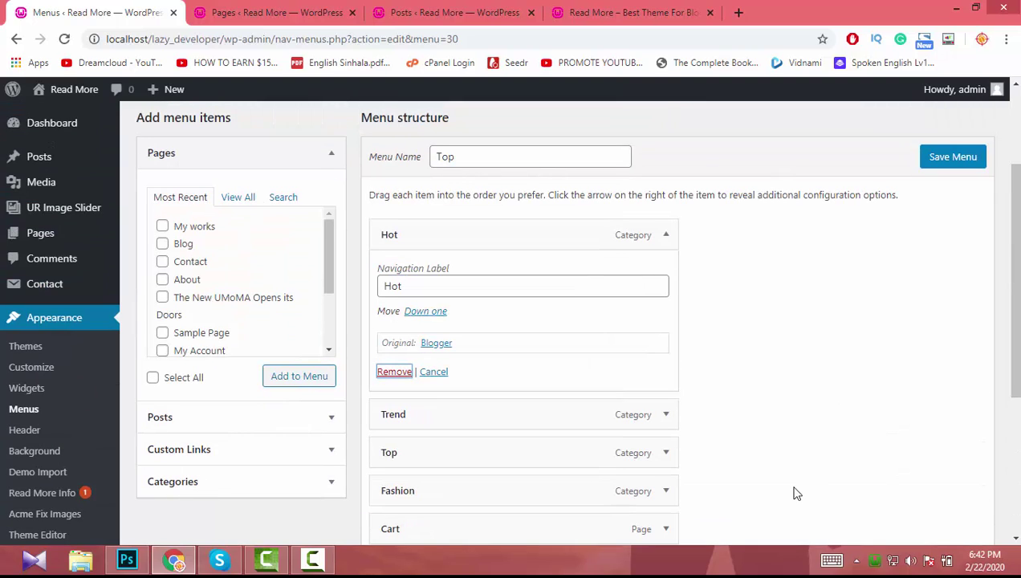
click(395, 372)
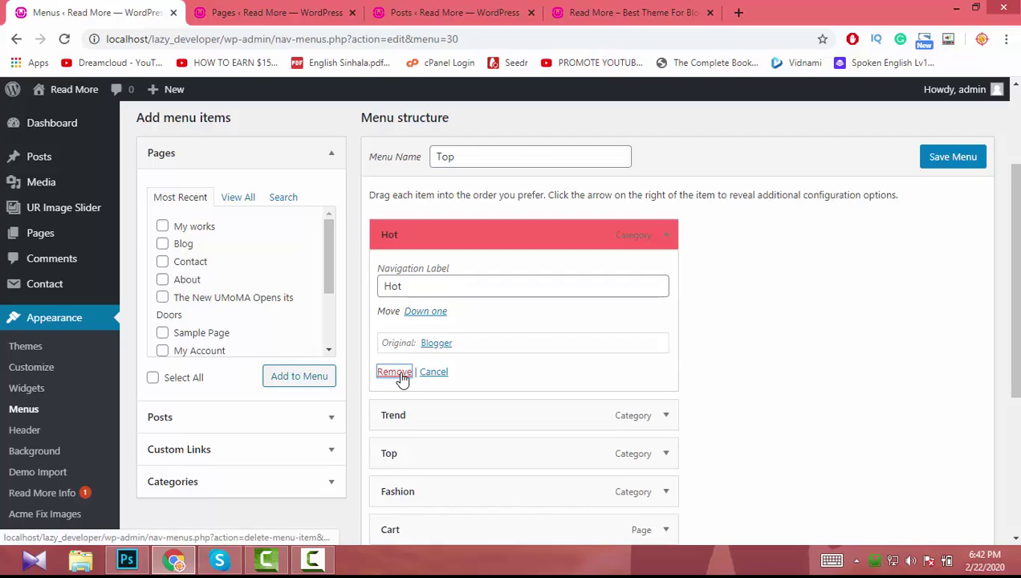
Unassign the Top menu from the Top Menu display location, save it, and check the theme's menu location assignments
scroll(651, 371, down, 1)
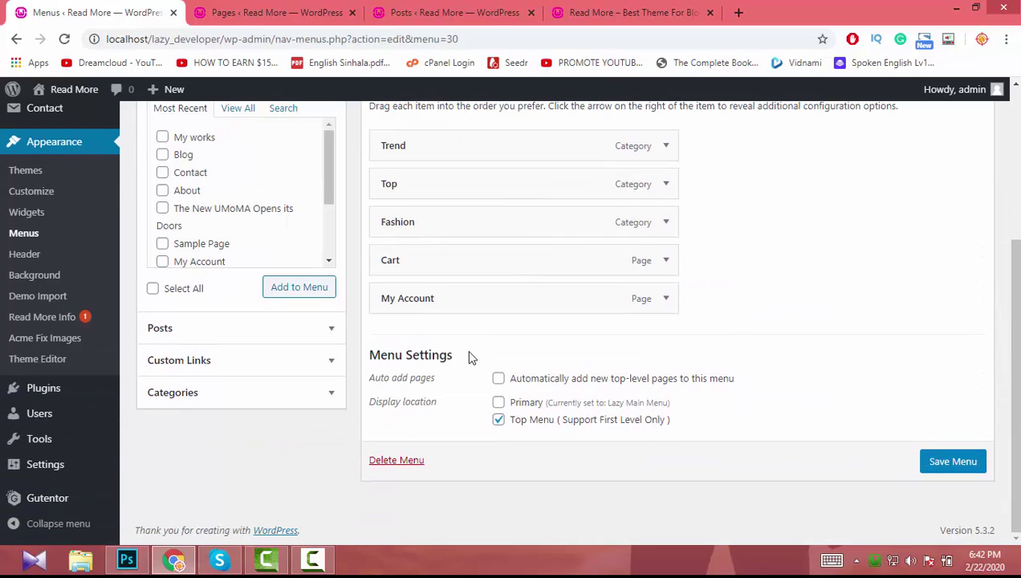
click(498, 420)
click(956, 463)
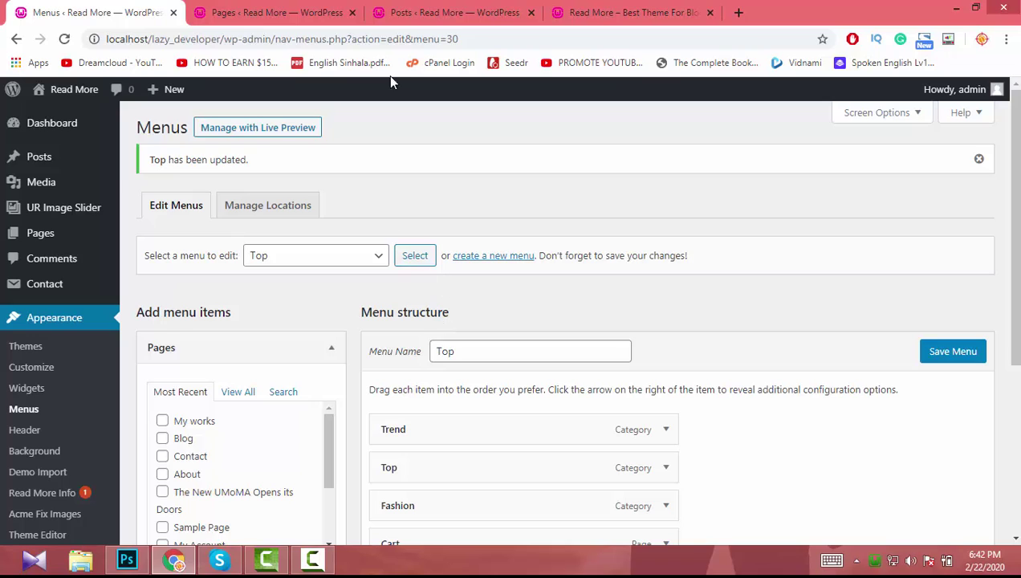
click(250, 213)
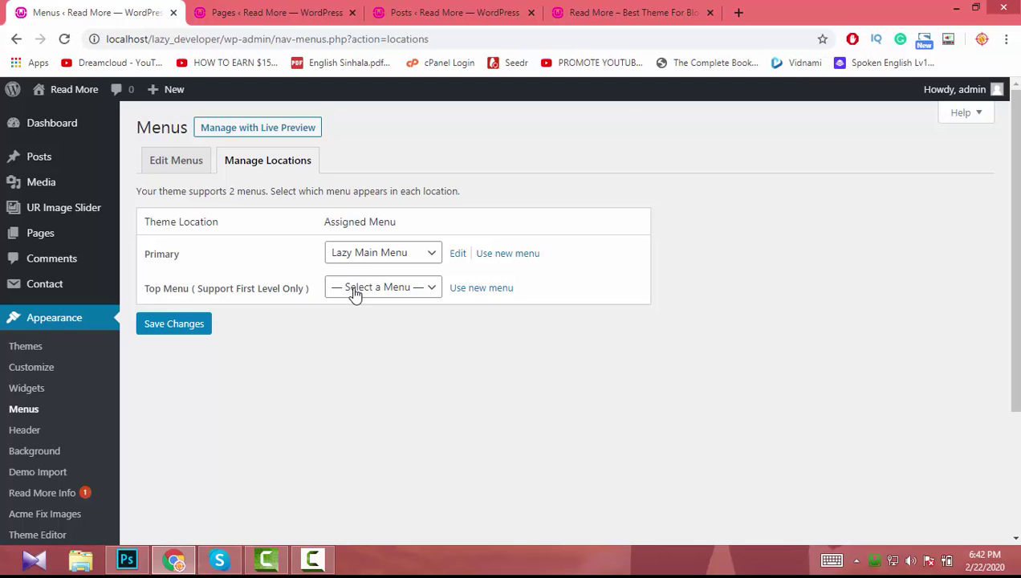
Reload the site's front page and check whether the top bar still shows menu links
click(601, 13)
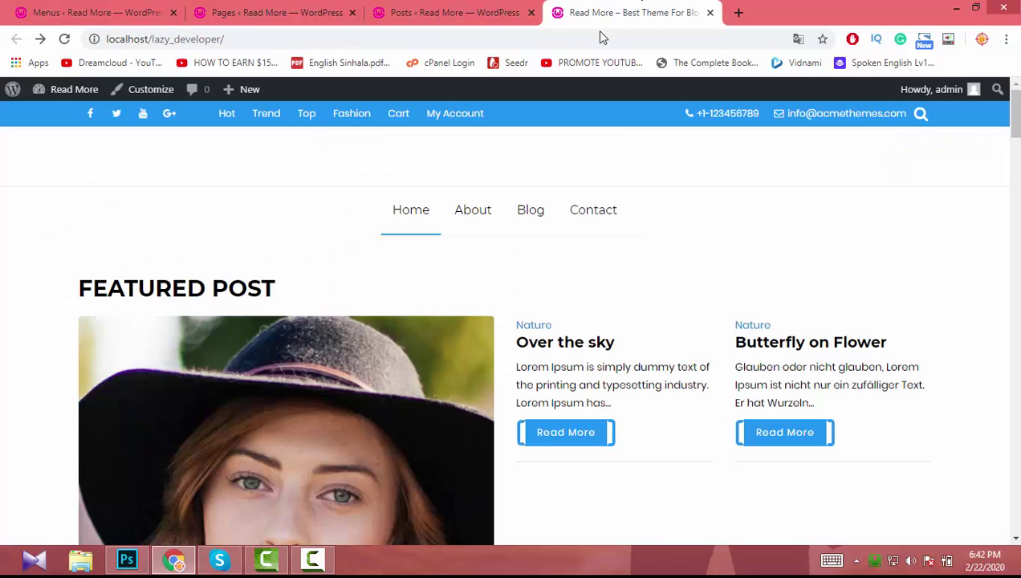
click(601, 38)
key(Return)
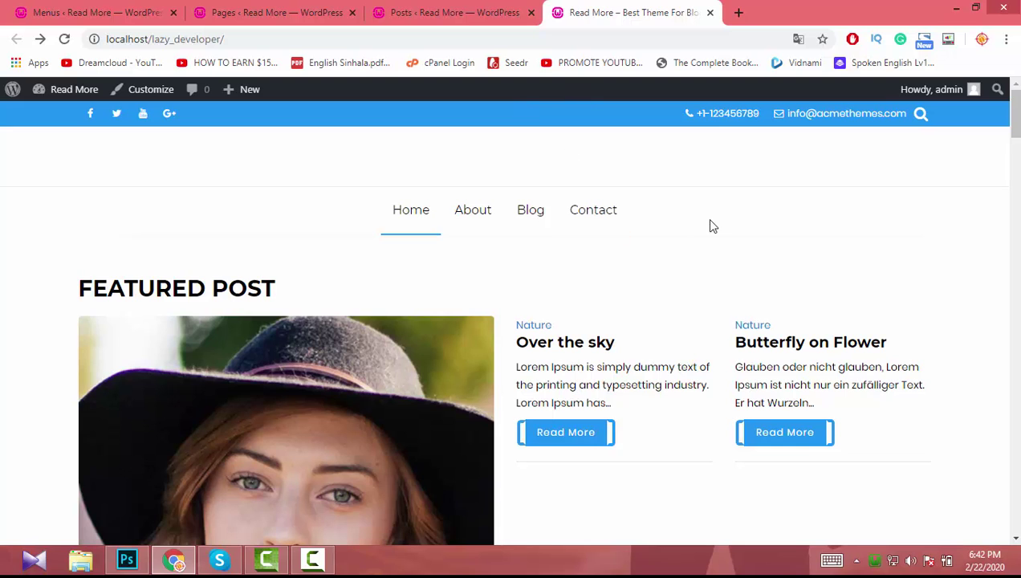
scroll(708, 225, down, 5)
scroll(738, 278, up, 5)
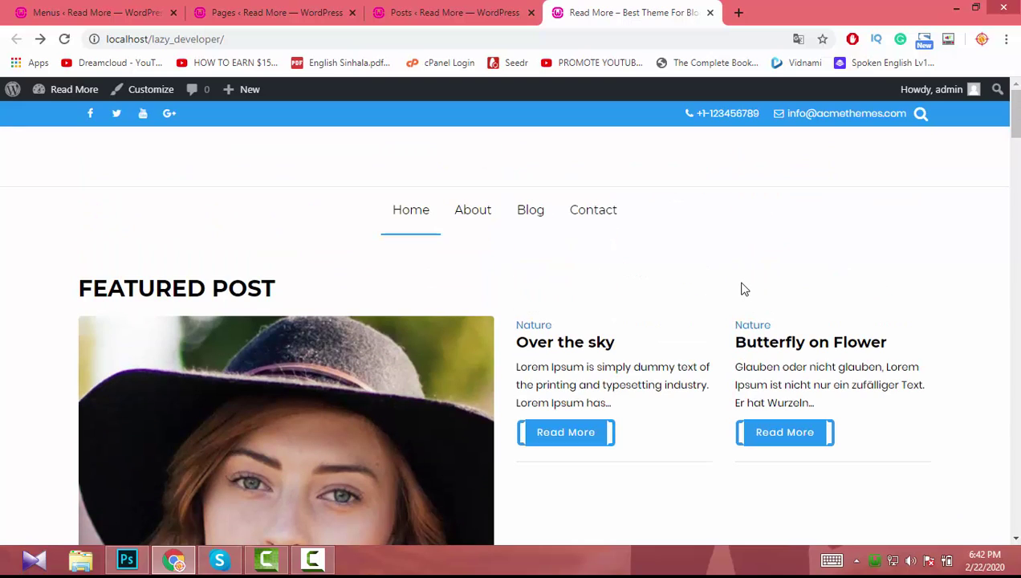